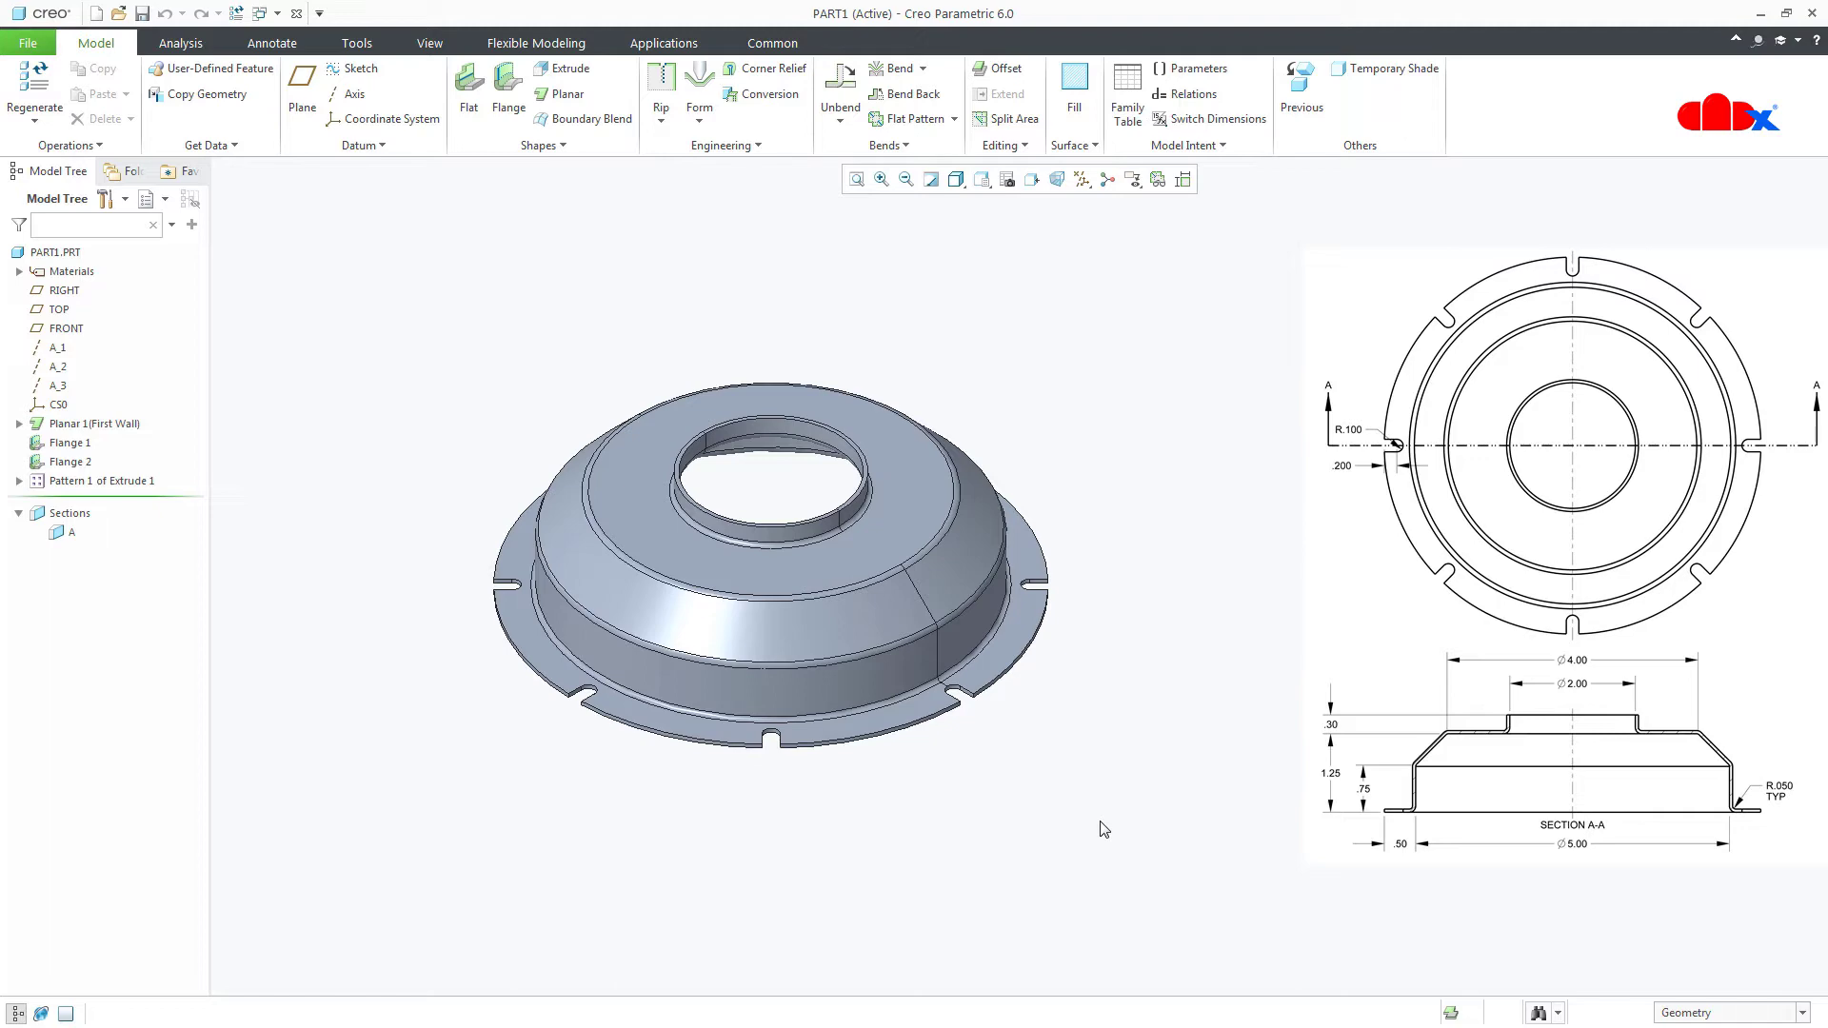
Open part2.prt and shift the model left in the view
{"action": "left_click", "coordinate": [118, 13]}
{"action": "double_click", "coordinate": [748, 418]}
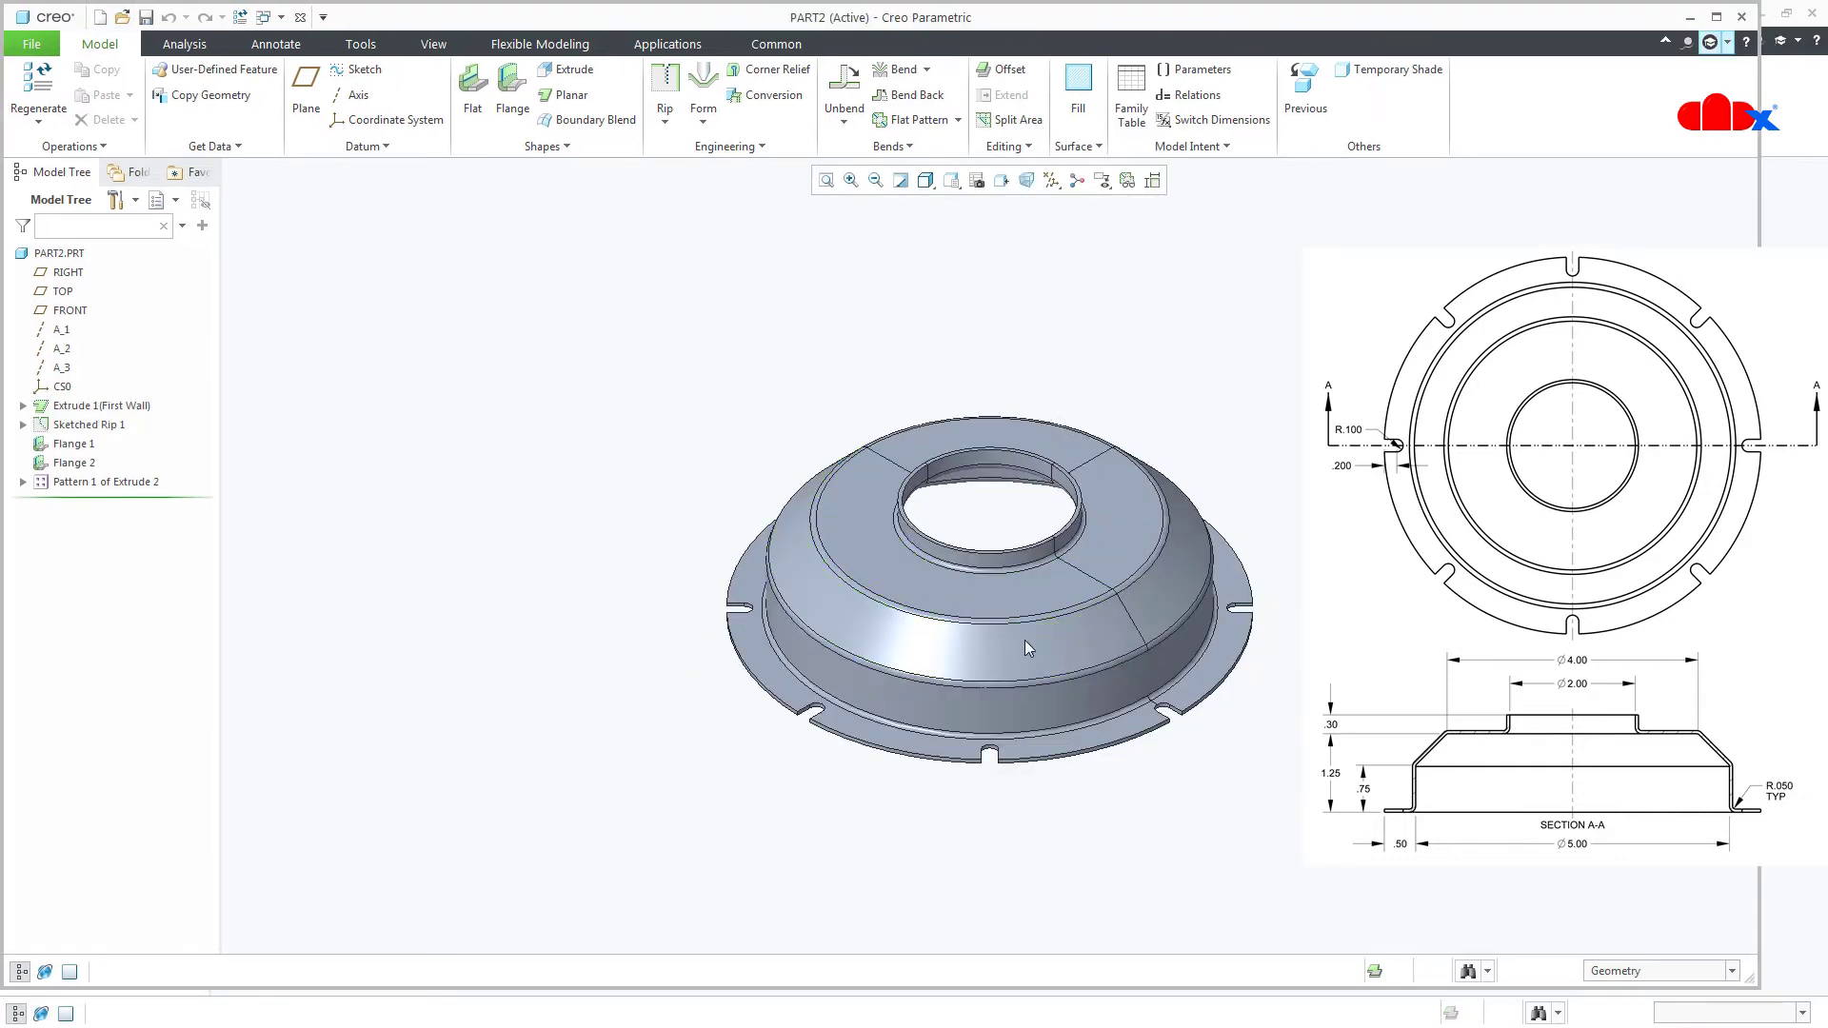
{"action": "middle_click_drag", "start_coordinate": [1032, 643], "coordinate": [734, 636], "text": "shift"}
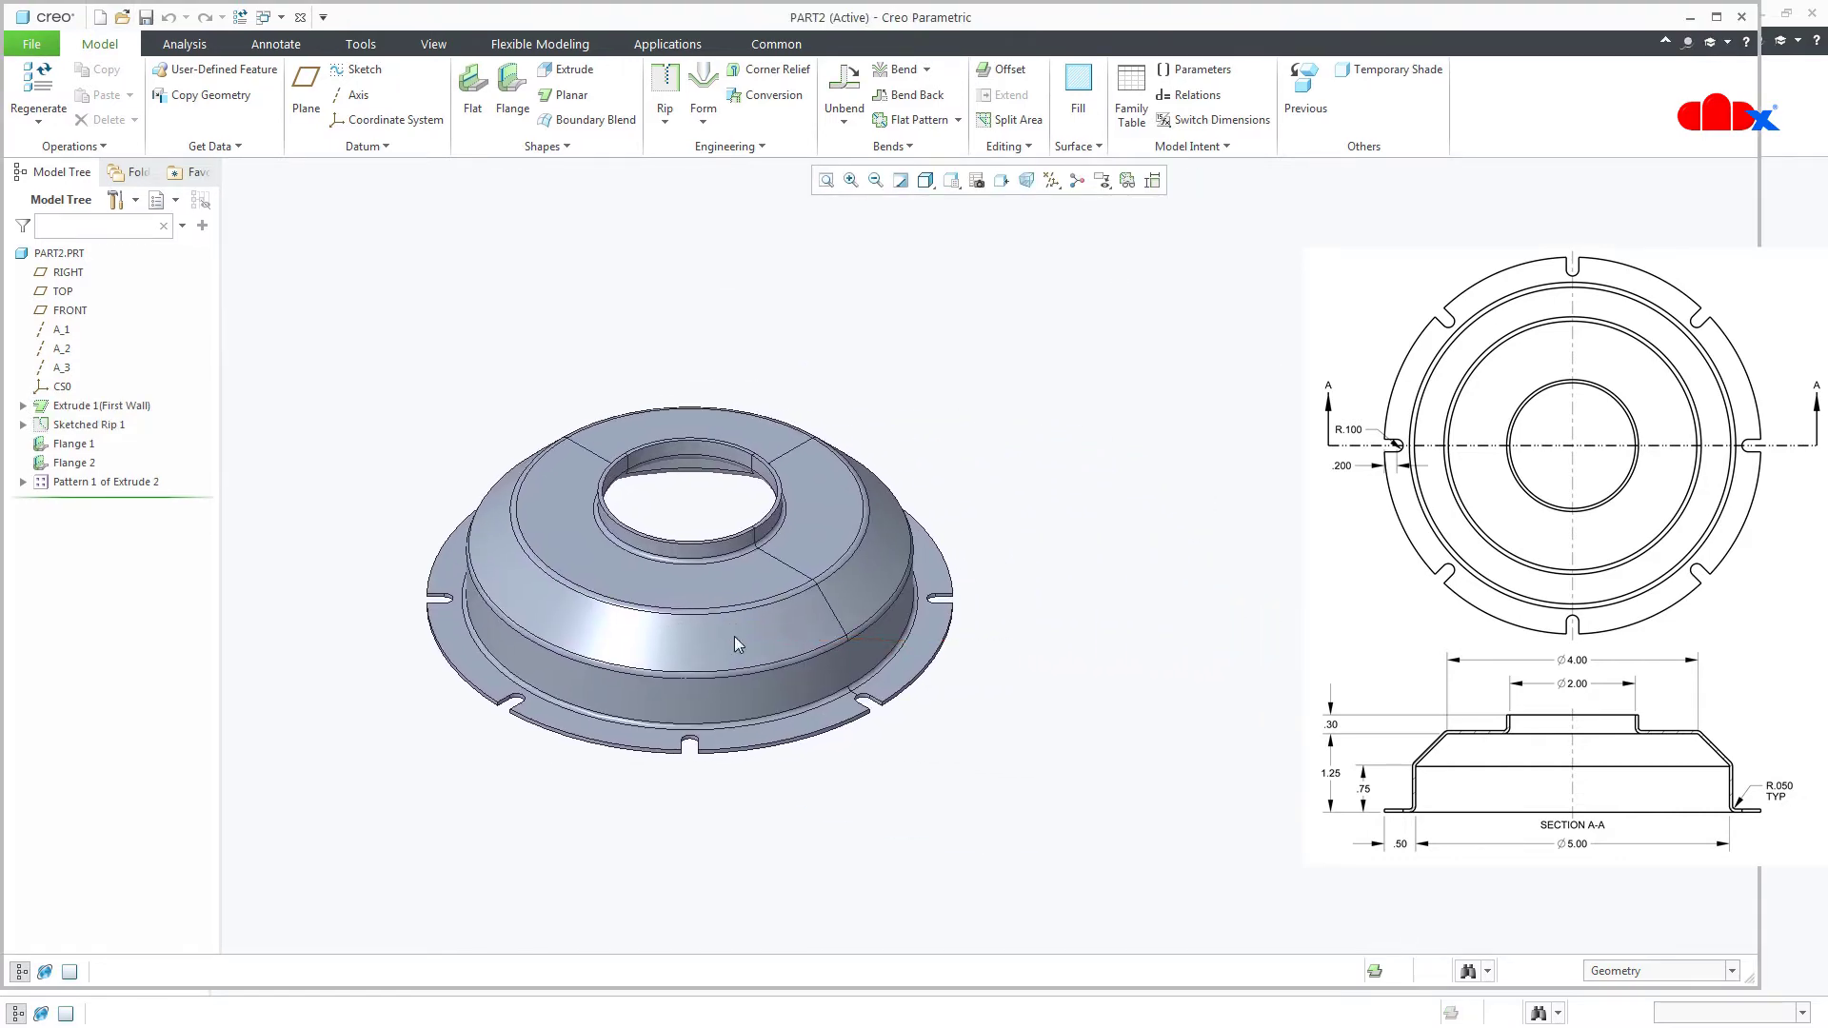
Preview PART2's flat pattern as a long notched strip, then cancel it
{"action": "left_click", "coordinate": [914, 119]}
{"action": "scroll", "coordinate": [723, 534], "scroll_direction": "down", "scroll_amount": 5}
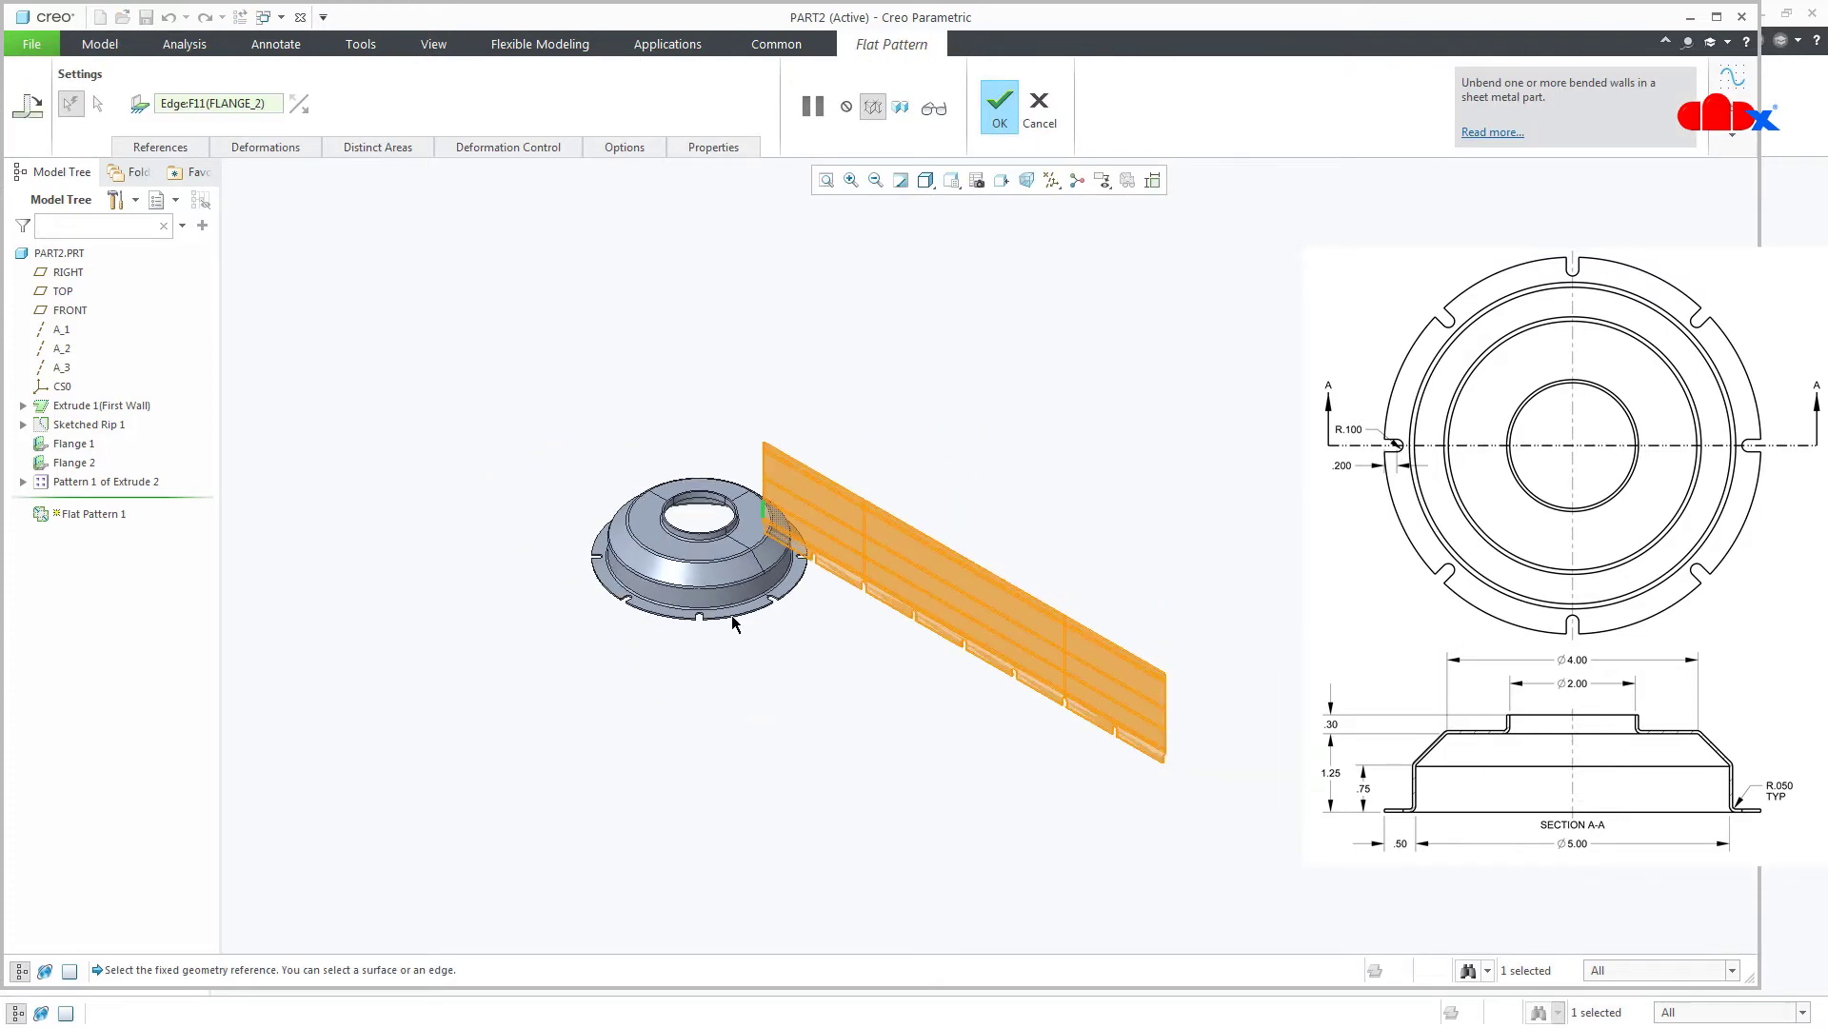
{"action": "middle_click_drag", "start_coordinate": [781, 709], "coordinate": [896, 634], "text": "ctrl"}
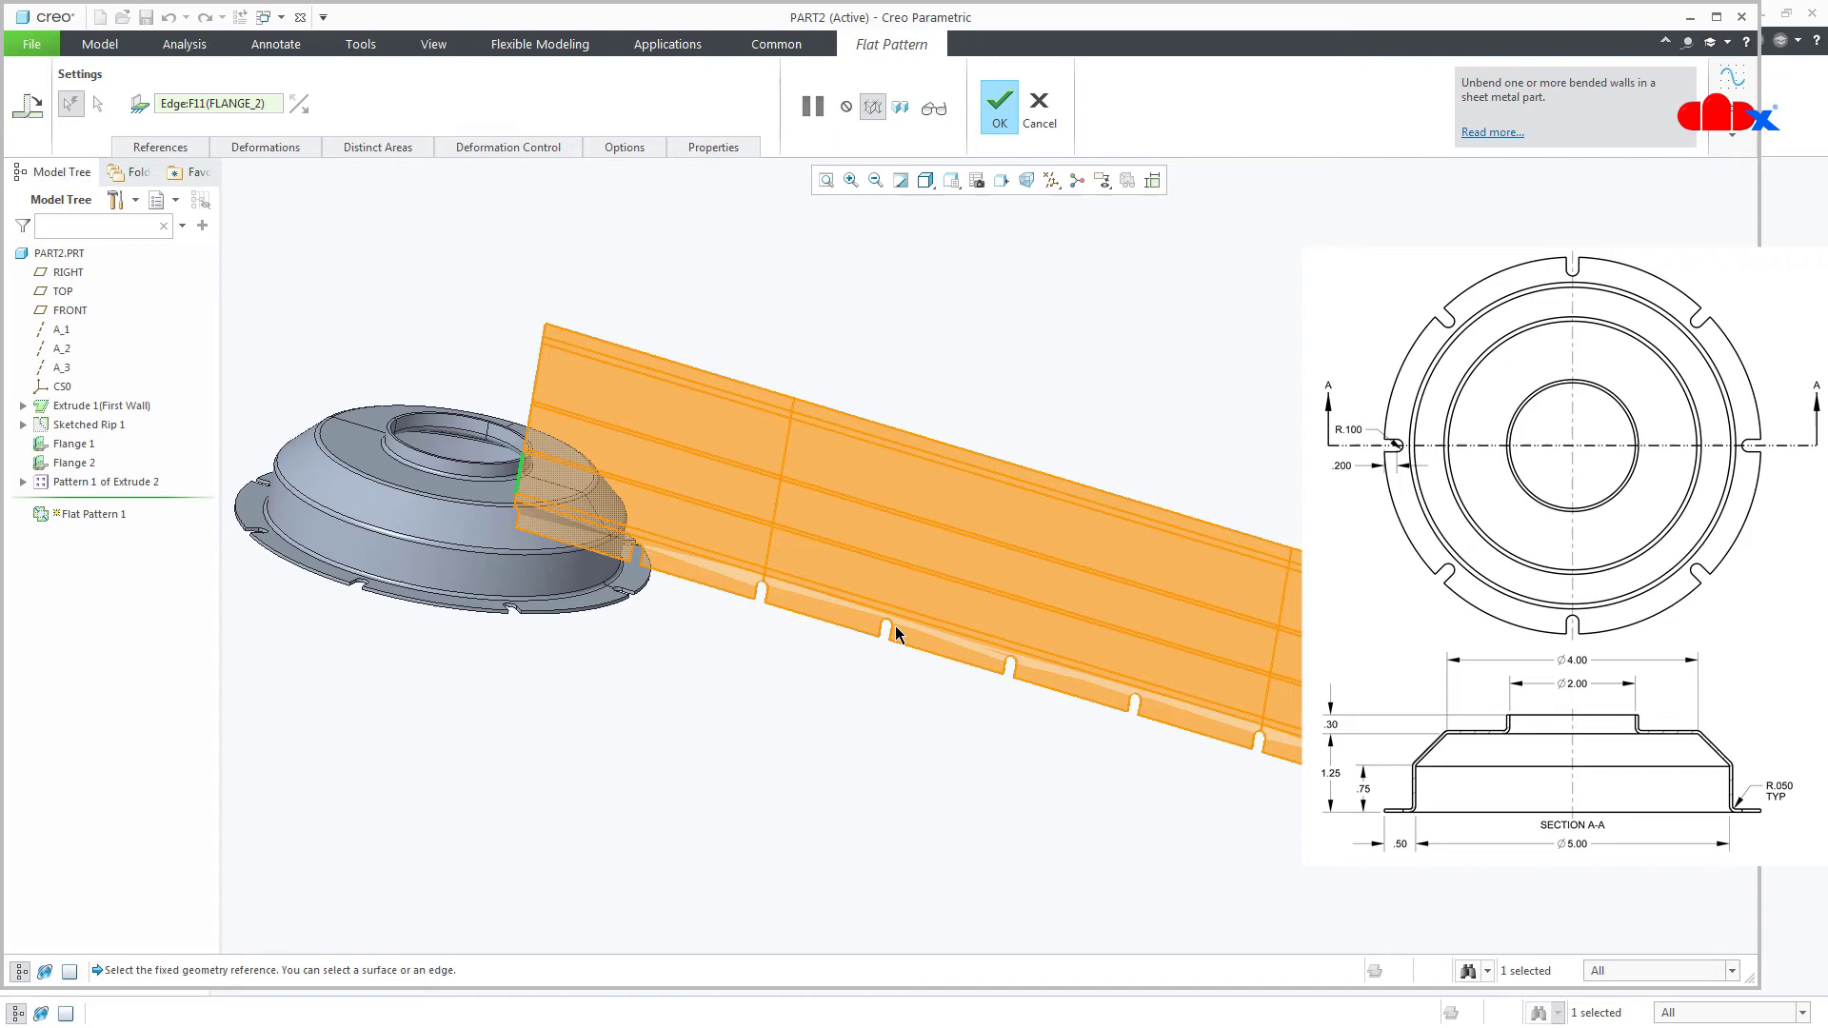
{"action": "left_click", "coordinate": [934, 108]}
{"action": "middle_click_drag", "start_coordinate": [832, 678], "coordinate": [819, 678], "text": "ctrl"}
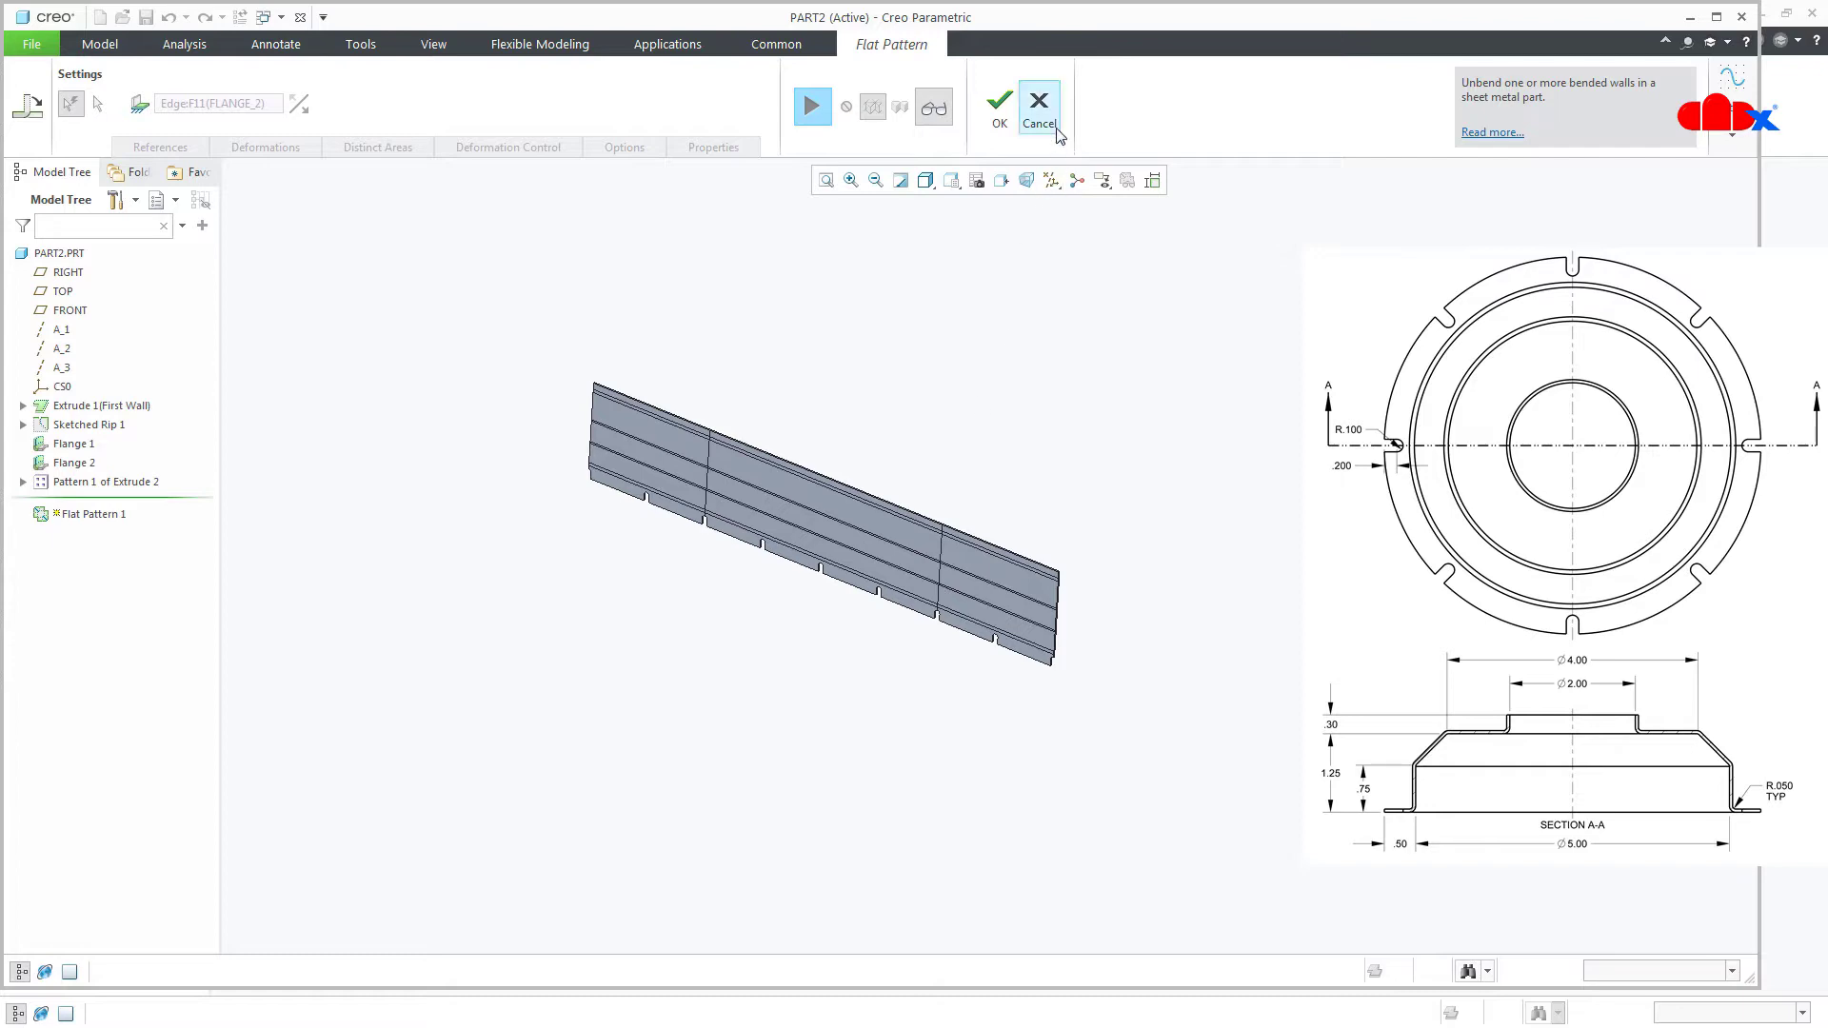
{"action": "left_click", "coordinate": [1040, 107]}
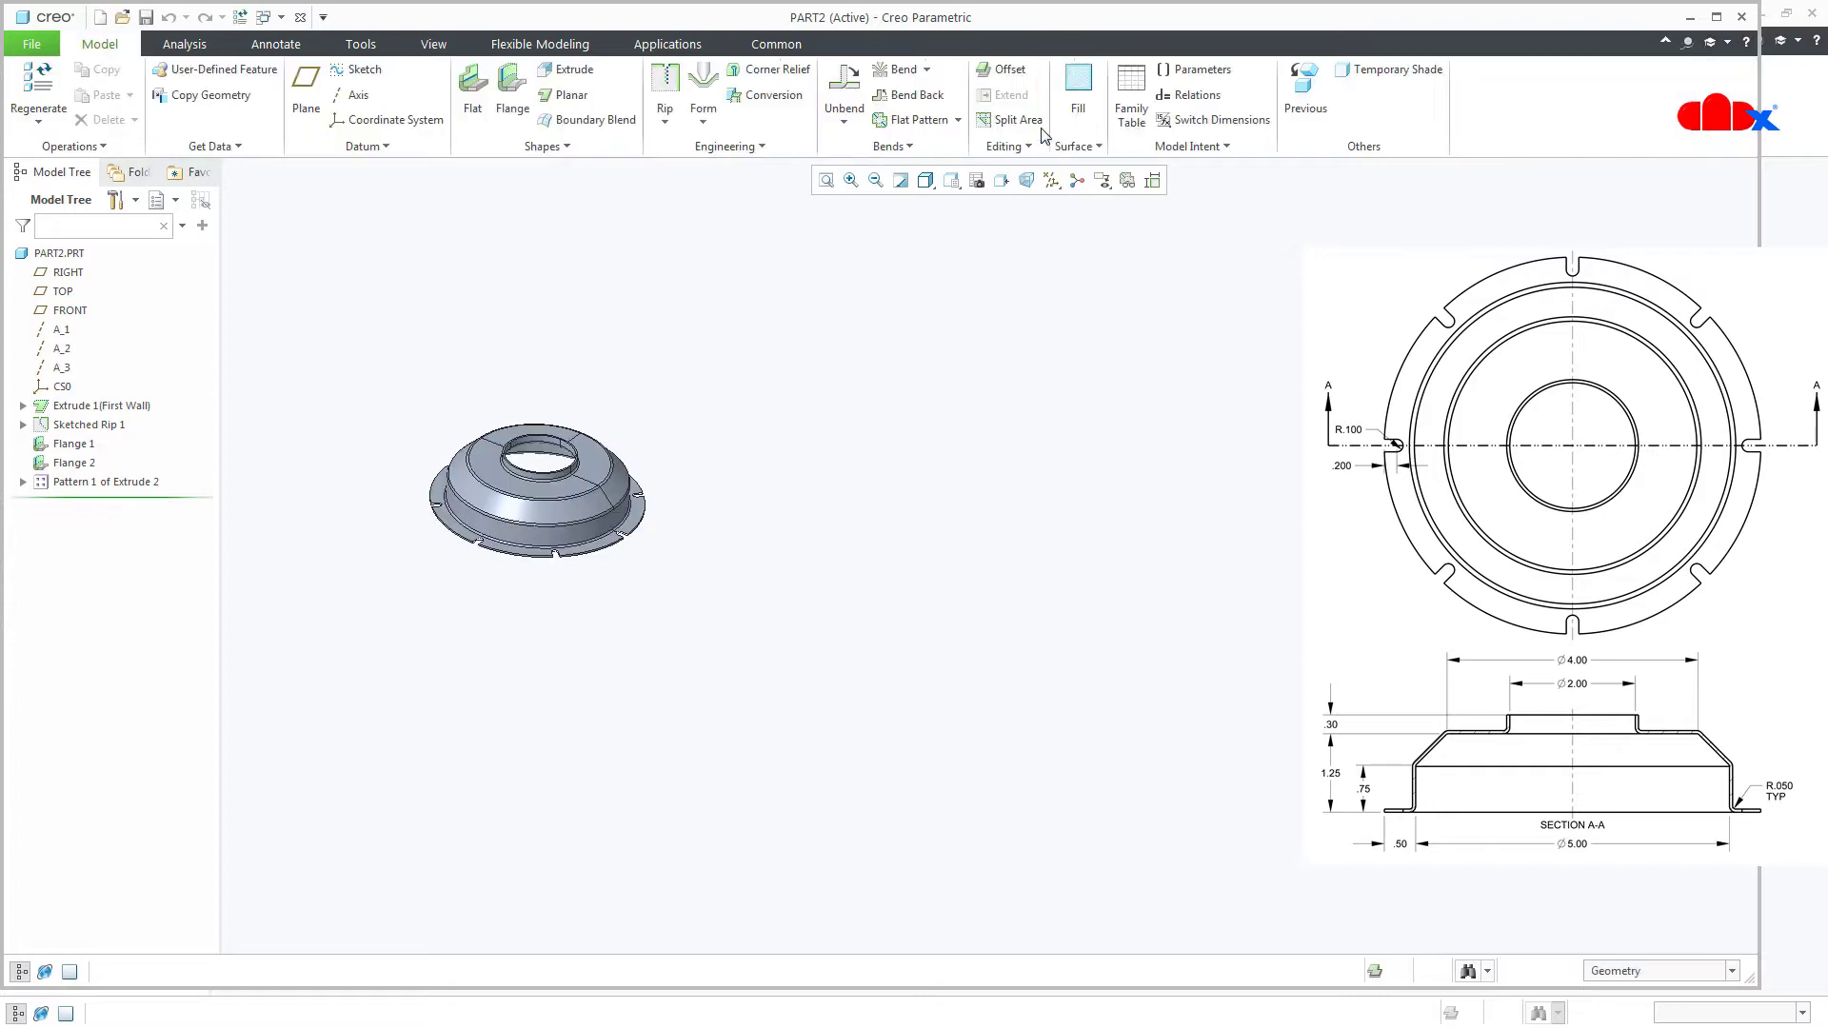
Close PART2, preview PART1's flat pattern as a notched disc, then cancel it
{"action": "left_click", "coordinate": [1741, 17]}
{"action": "left_click", "coordinate": [912, 119]}
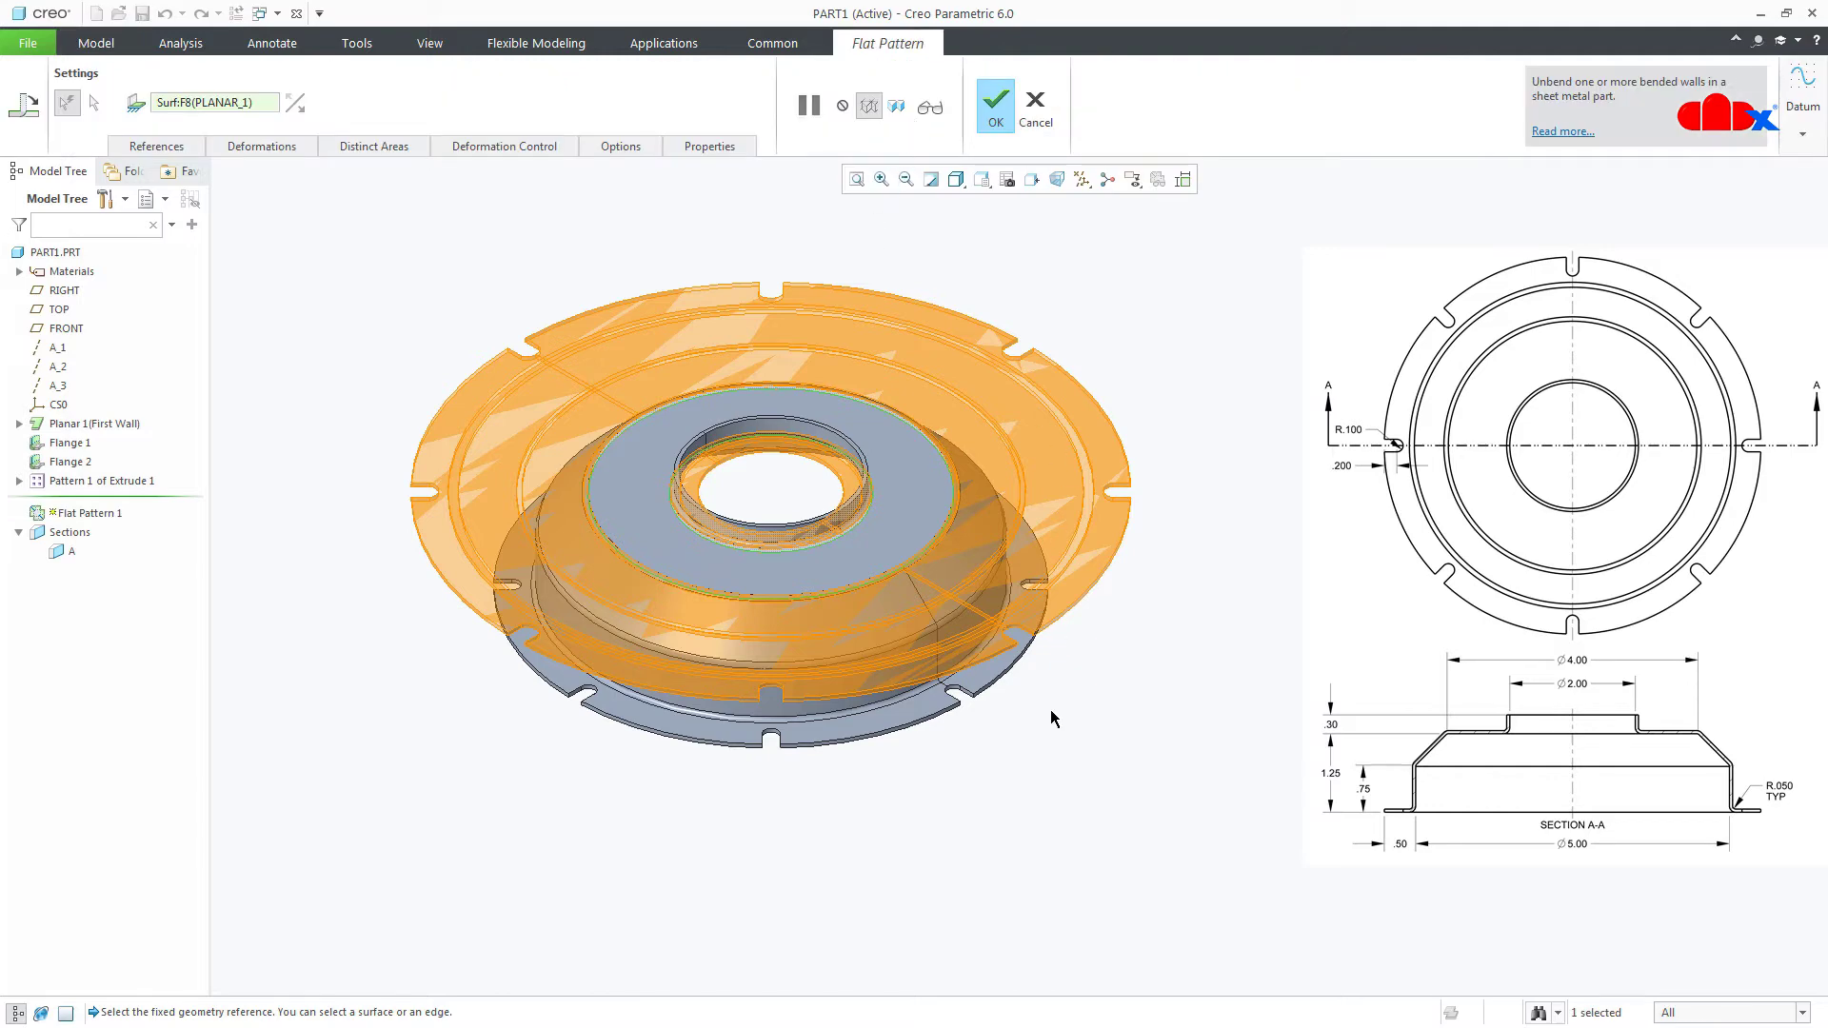
{"action": "left_click", "coordinate": [930, 106]}
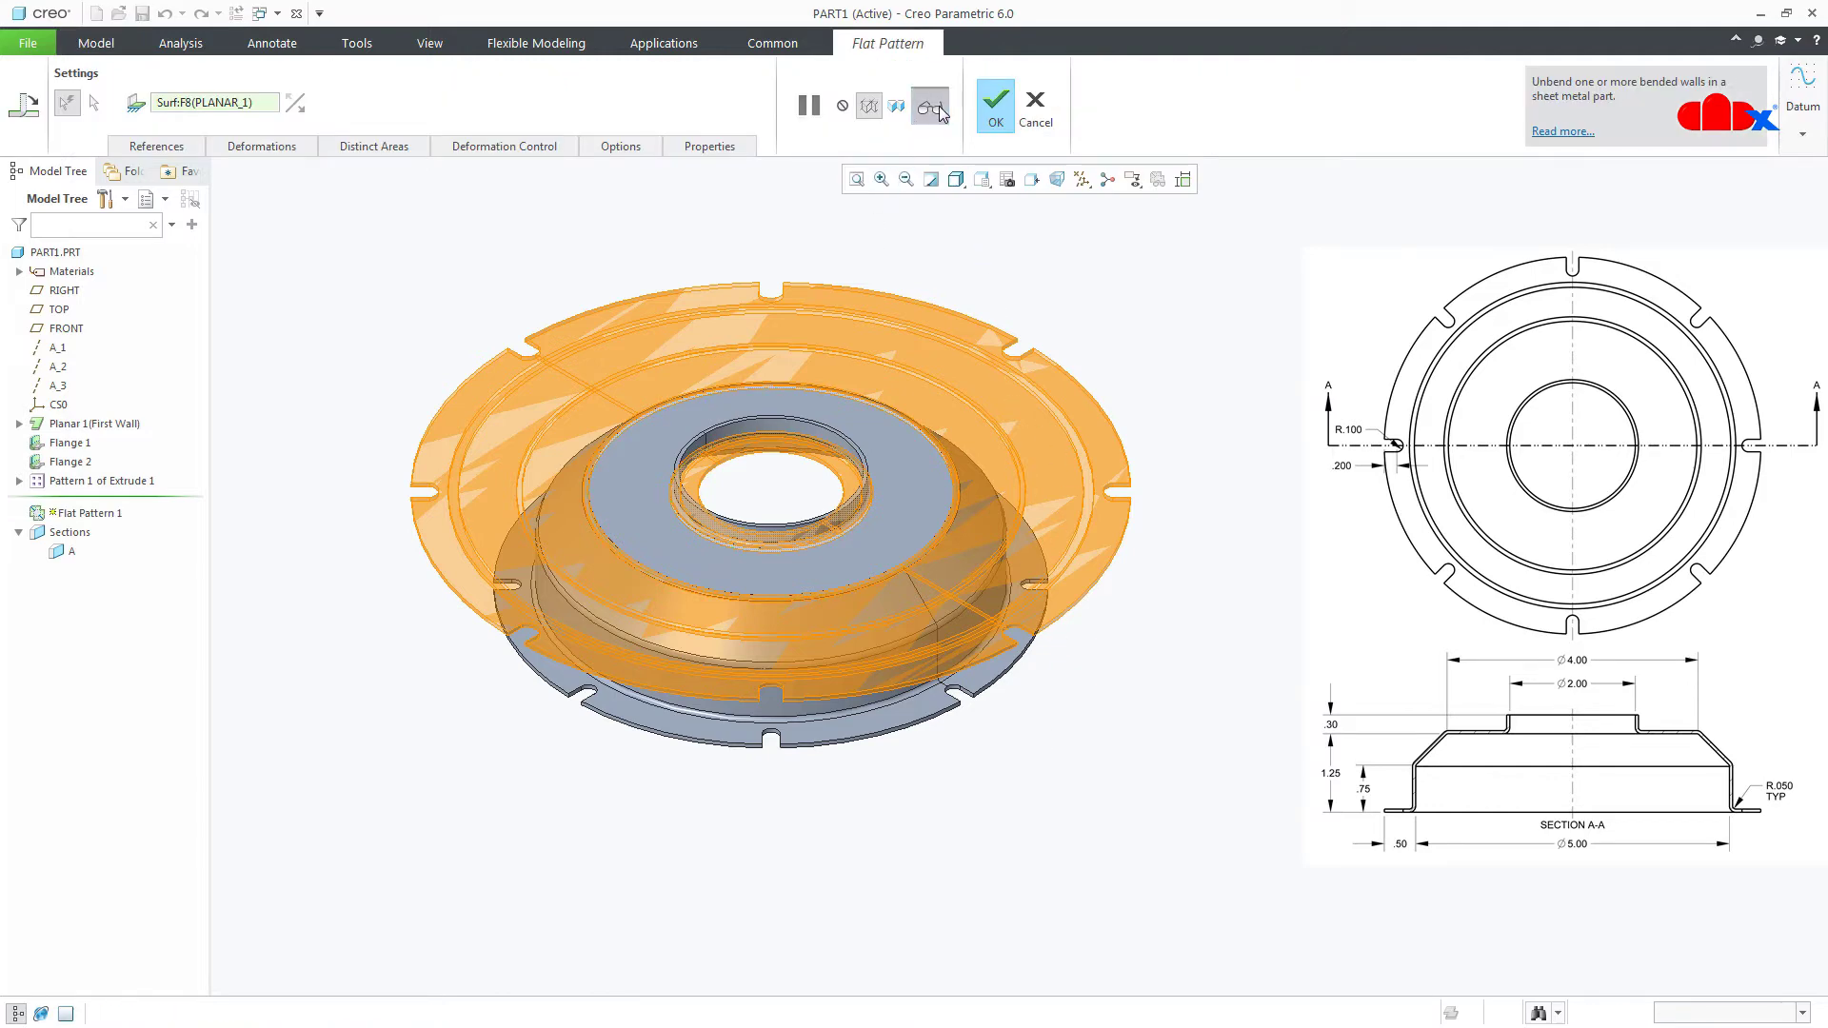
{"action": "mouse_move", "coordinate": [1069, 714]}
{"action": "middle_mouse_down", "text": "ctrl"}
{"action": "mouse_move", "coordinate": [1068, 747]}
{"action": "mouse_move", "coordinate": [1062, 693]}
{"action": "middle_mouse_up", "text": "ctrl"}
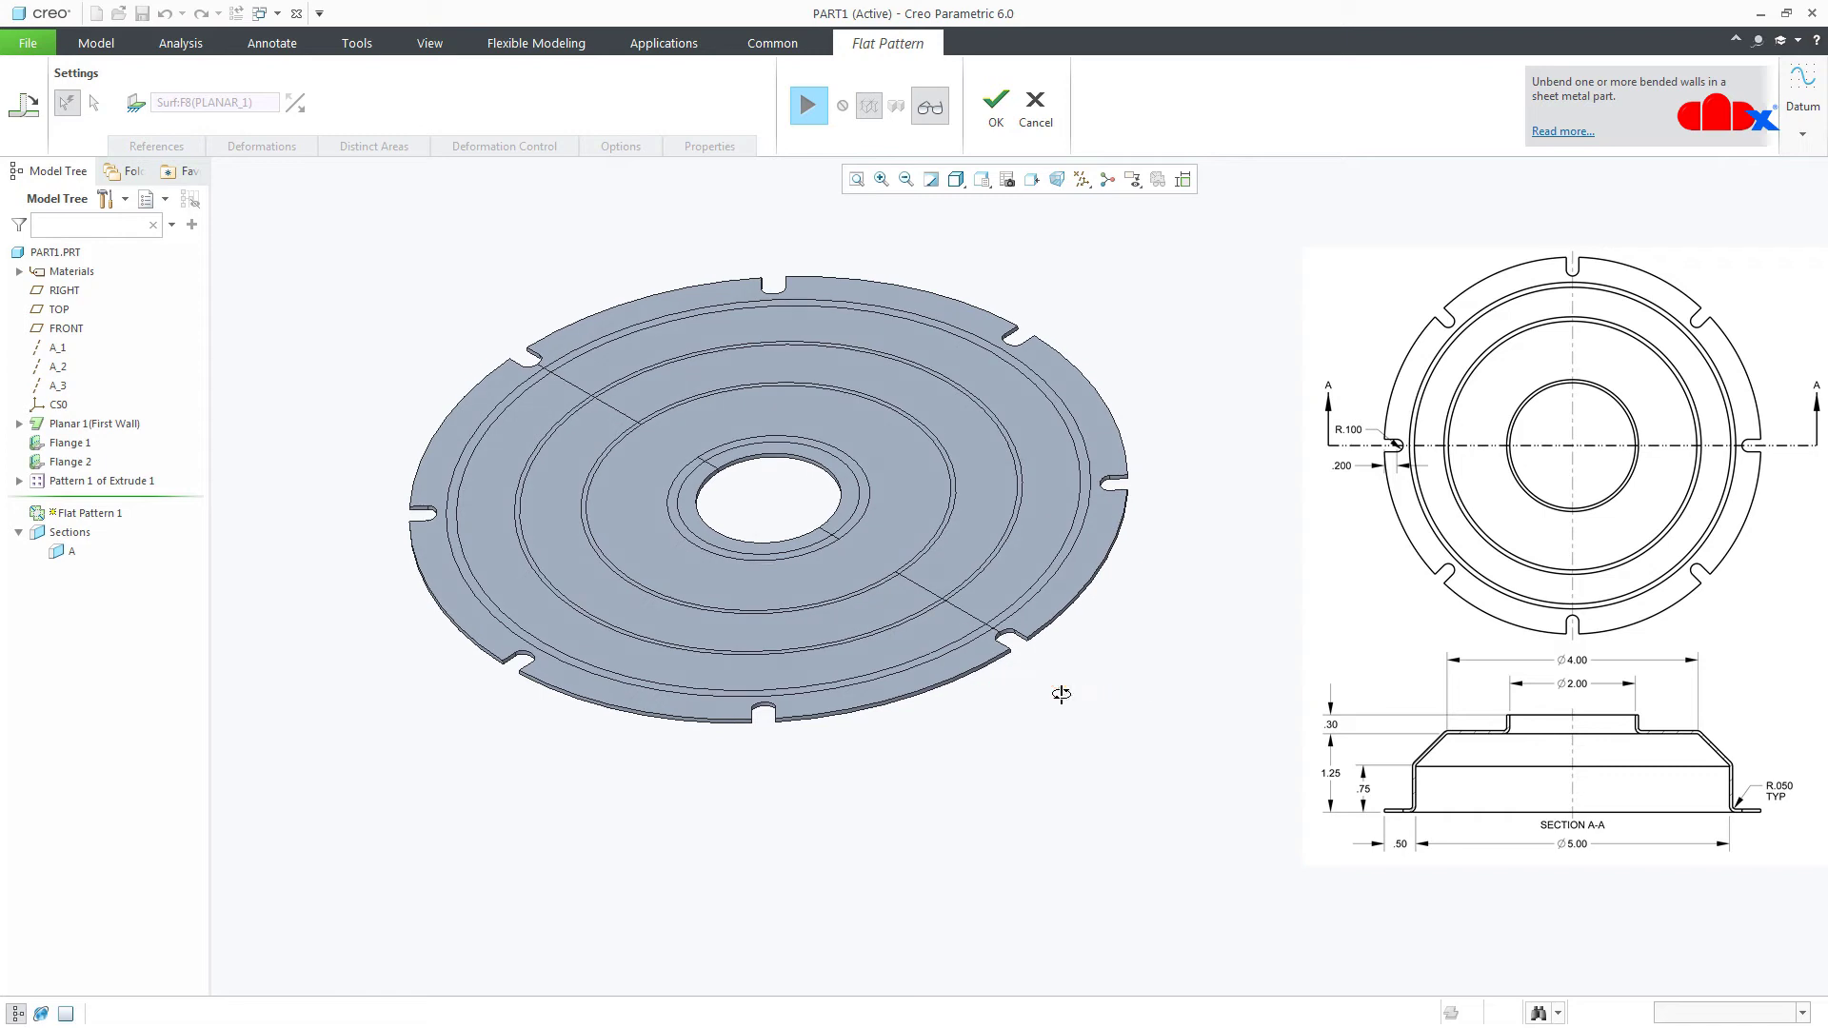
{"action": "left_click", "coordinate": [1036, 106]}
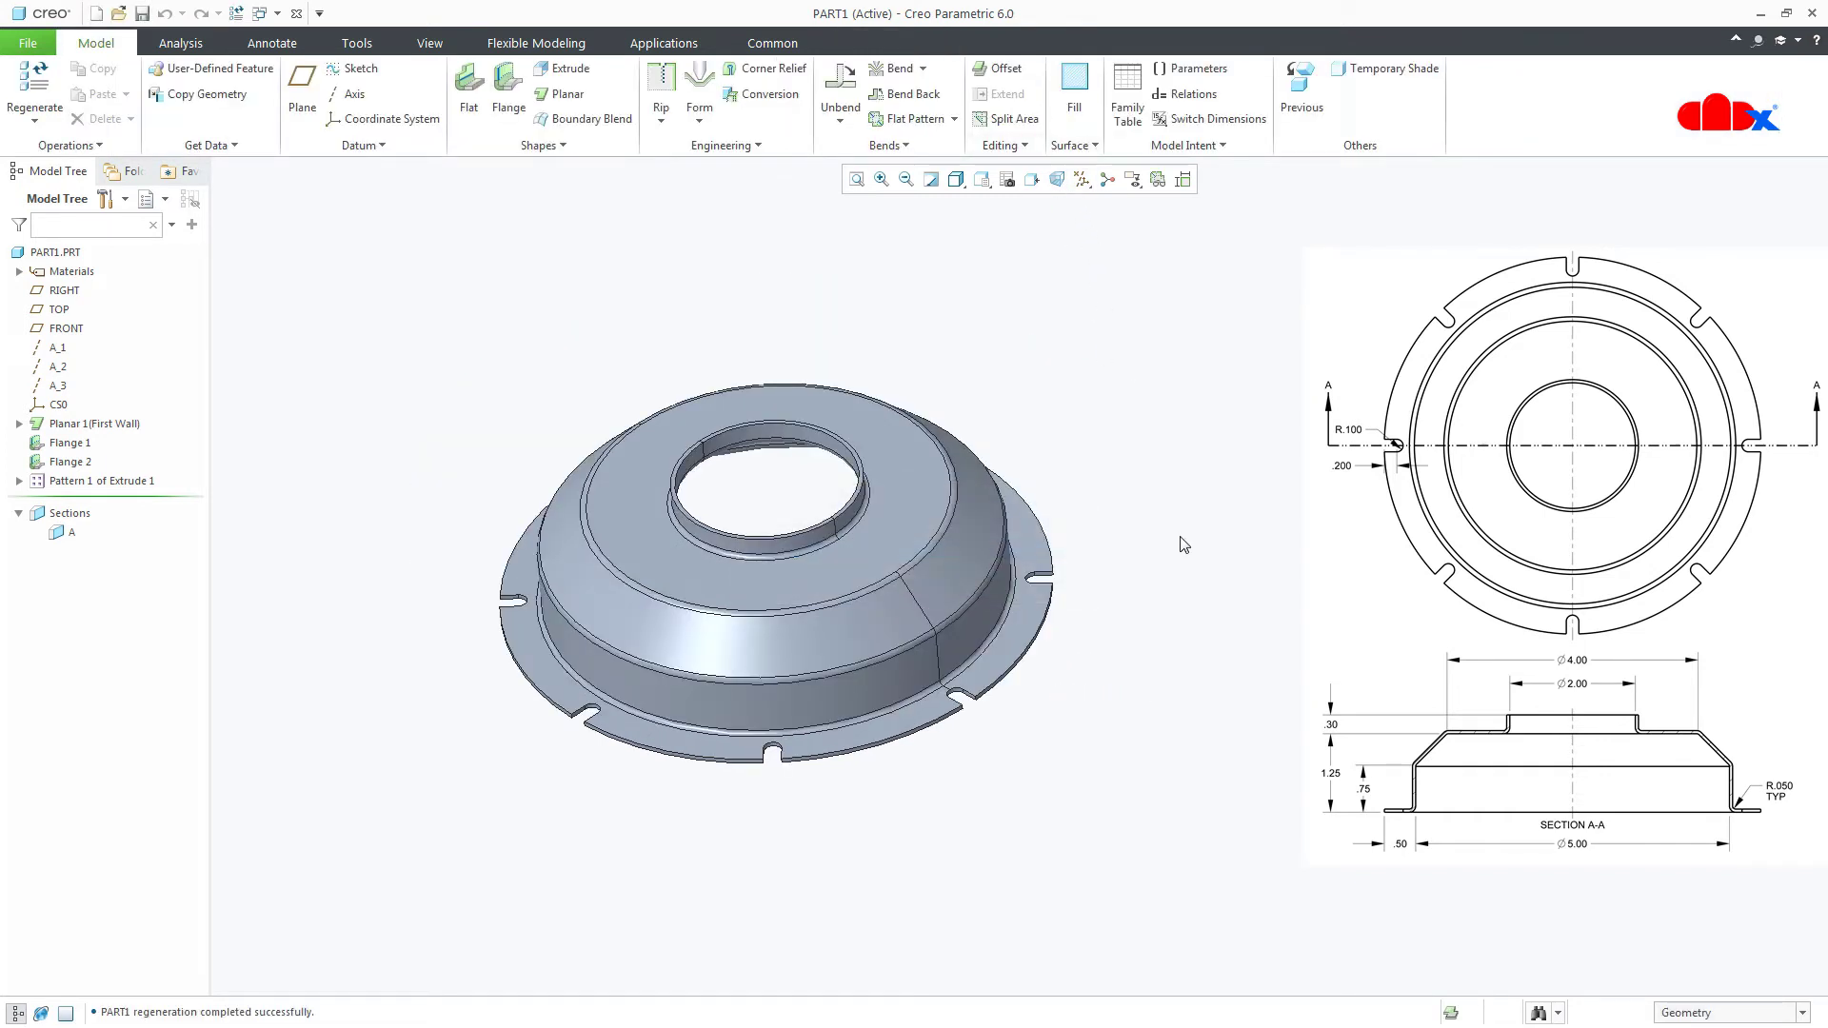
Preview PART1's flat pattern once more and cancel it again
{"action": "left_click", "coordinate": [909, 118]}
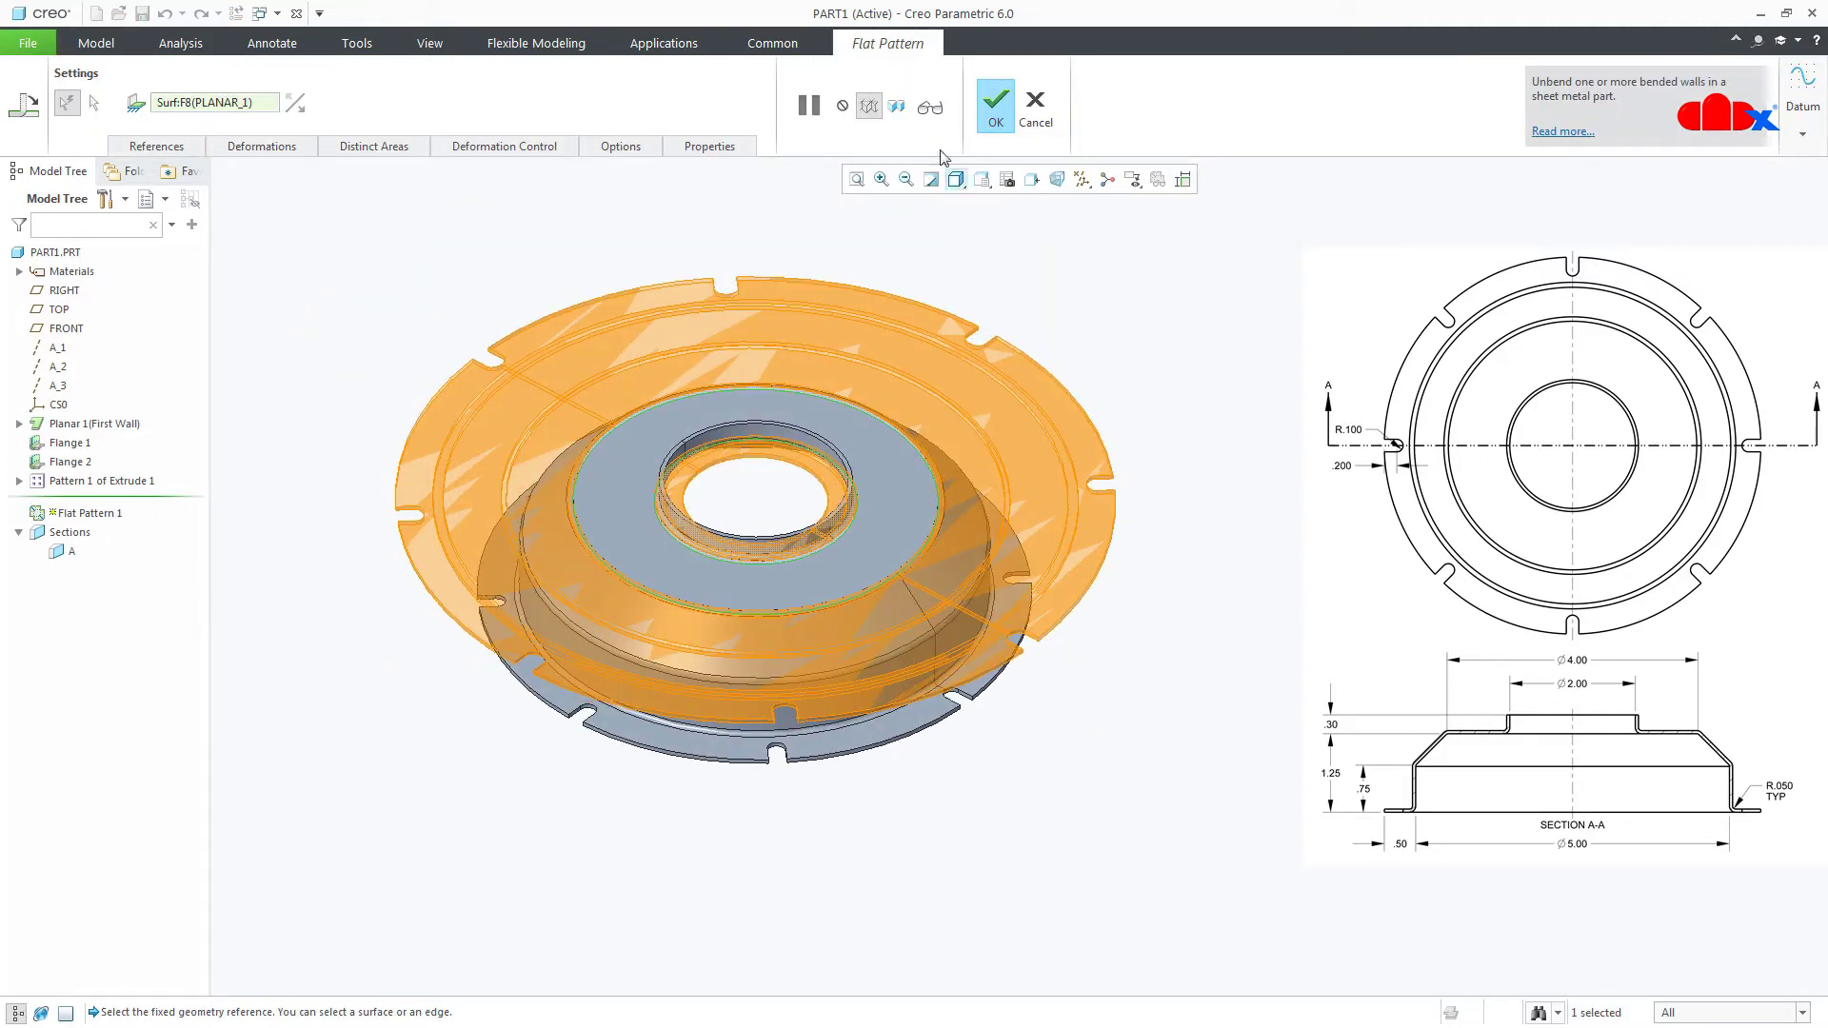
{"action": "left_click", "coordinate": [931, 108]}
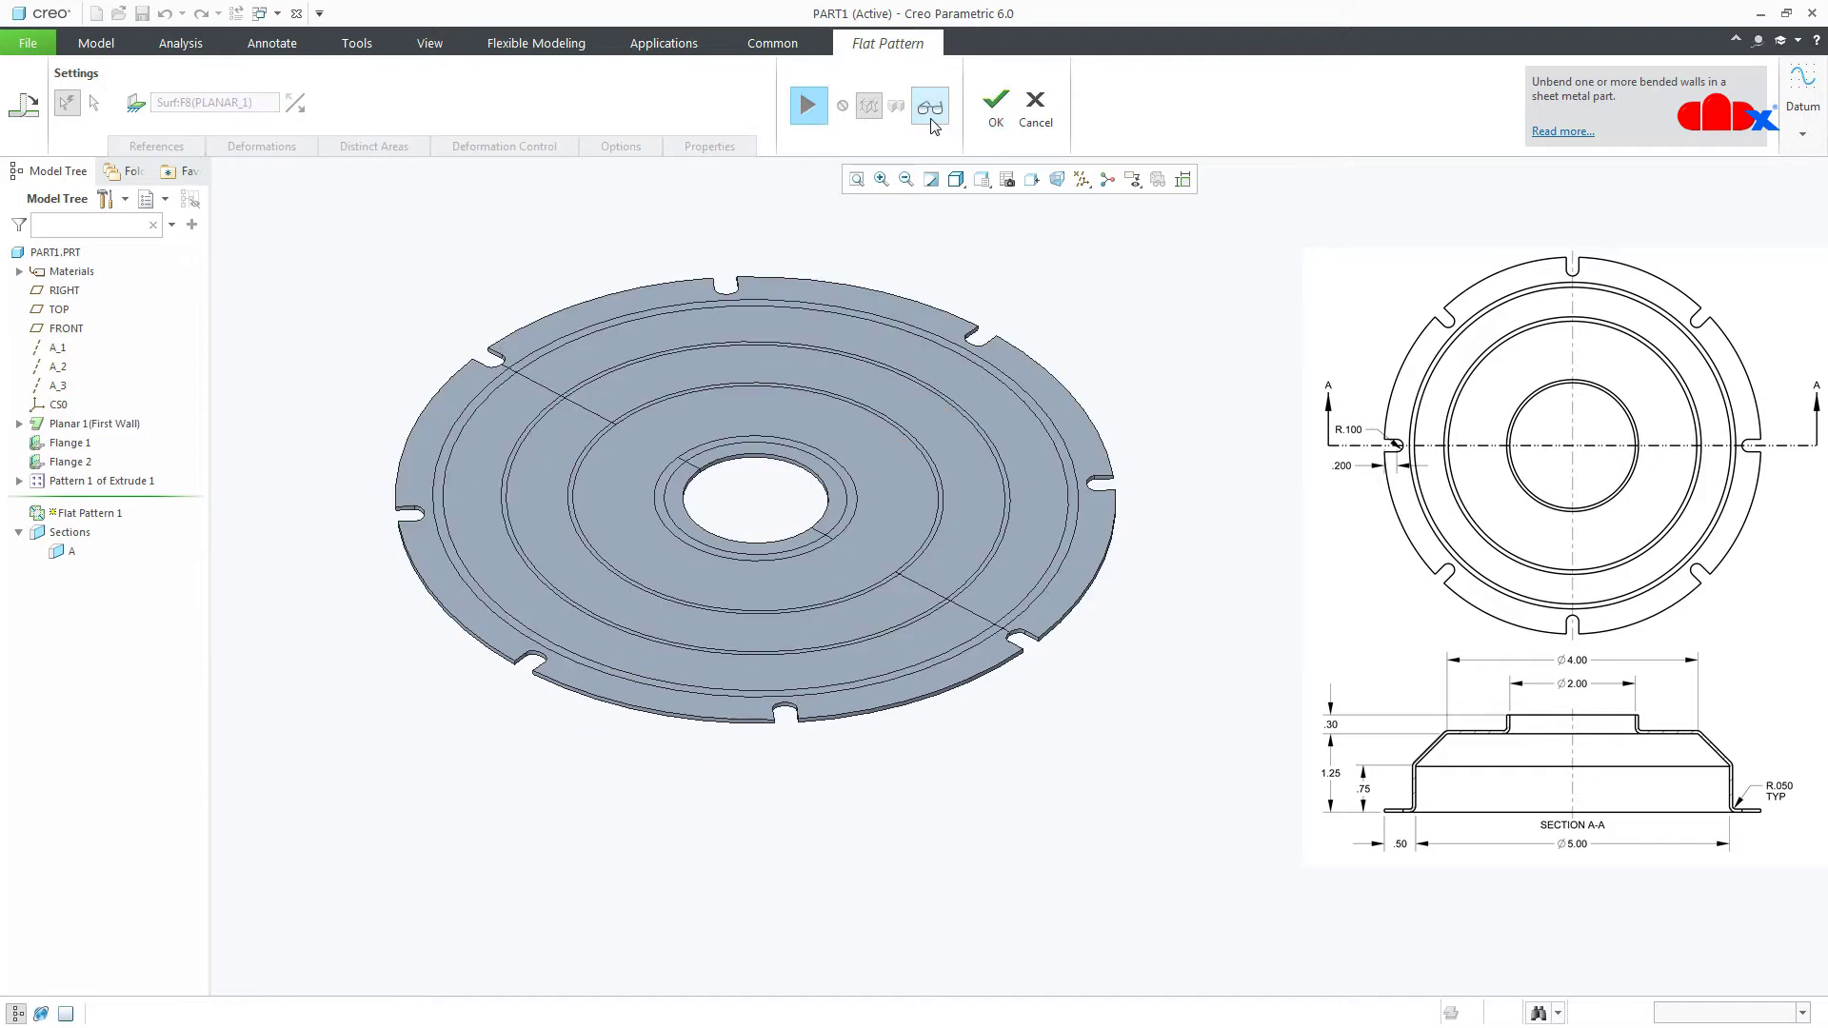
{"action": "left_click", "coordinate": [1035, 106]}
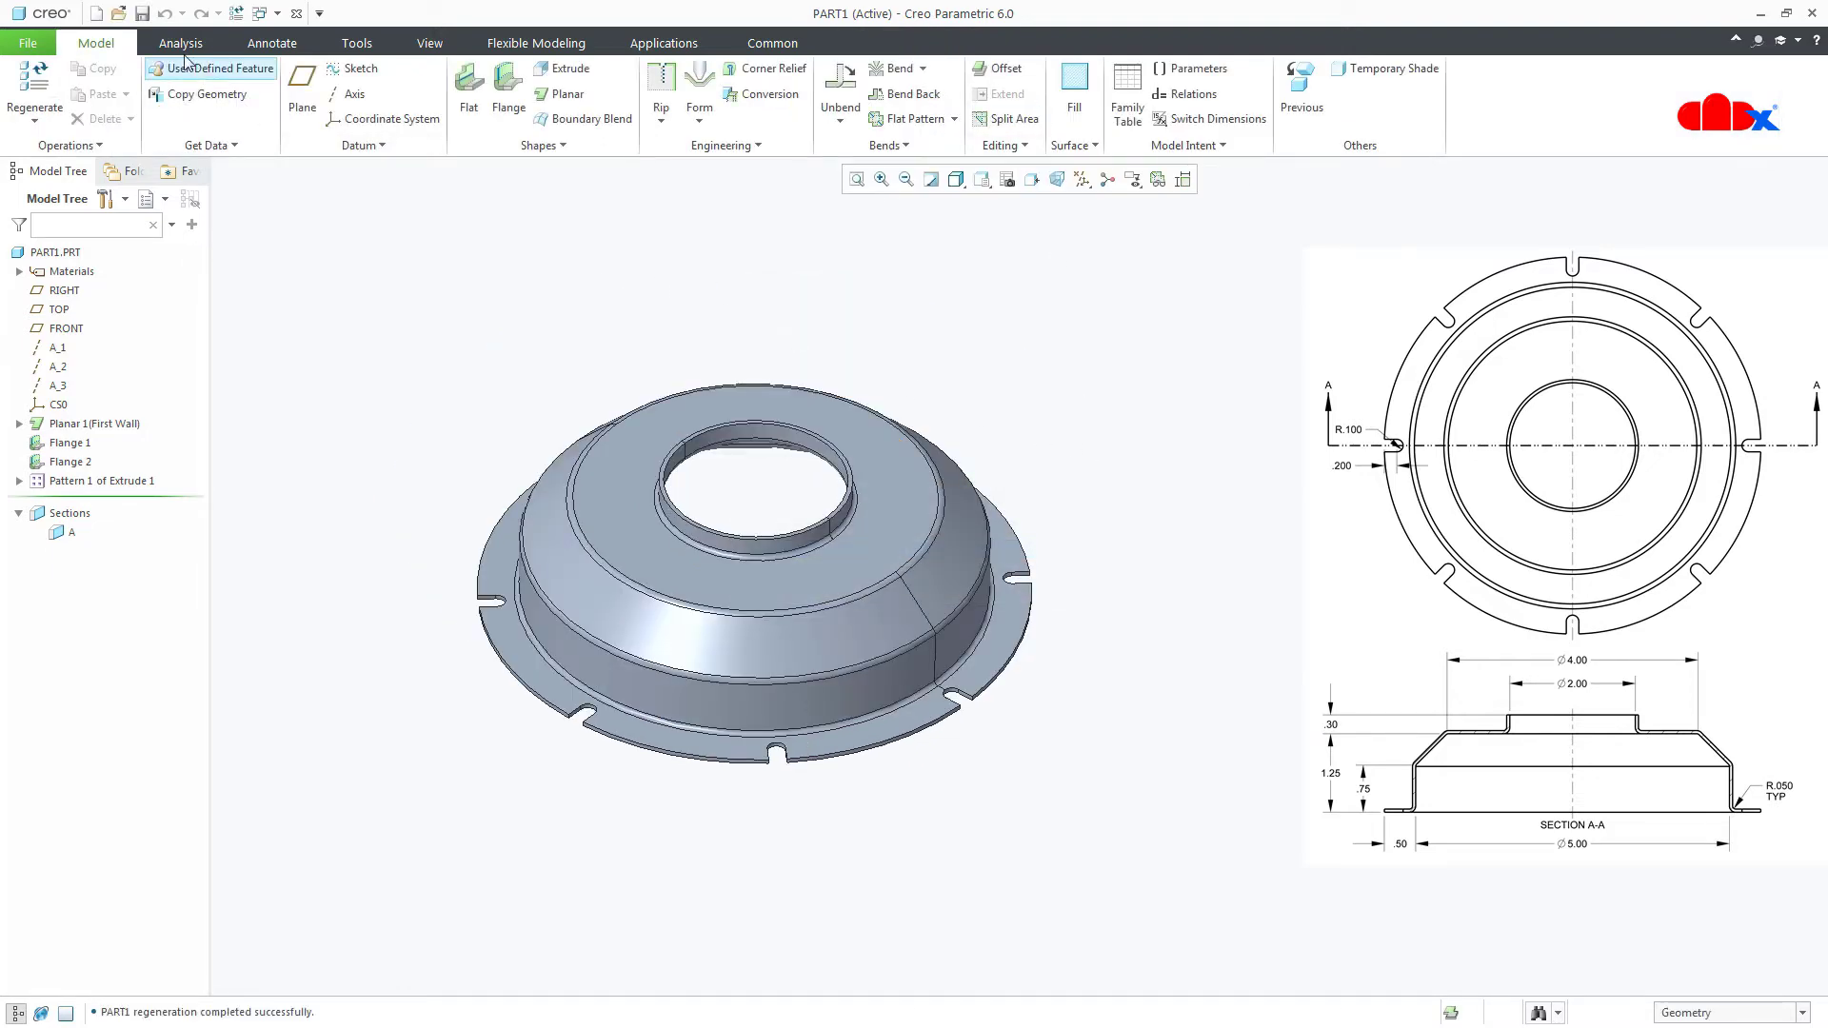
{"action": "left_click", "coordinate": [118, 13]}
{"action": "double_click", "coordinate": [751, 421]}
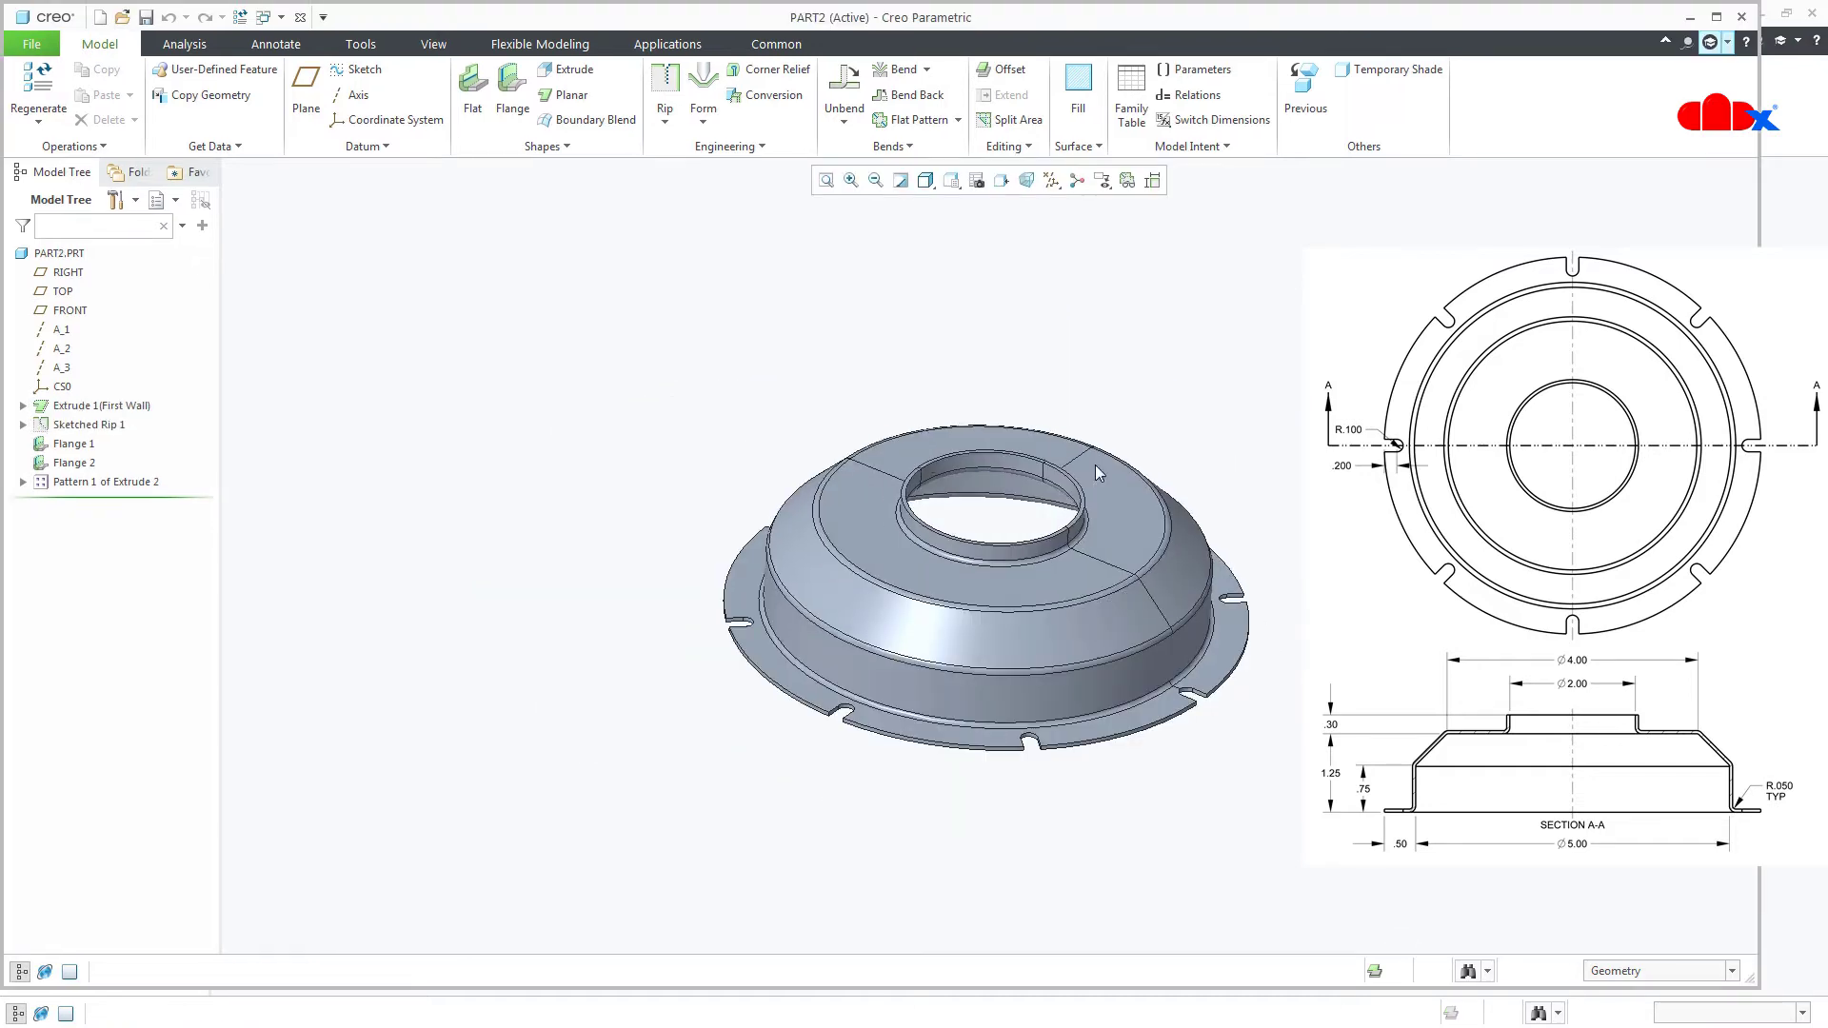
{"action": "scroll", "coordinate": [1090, 514], "scroll_direction": "down", "scroll_amount": 3}
{"action": "middle_click_drag", "start_coordinate": [1083, 550], "coordinate": [748, 526], "text": "shift"}
{"action": "left_click", "coordinate": [912, 119]}
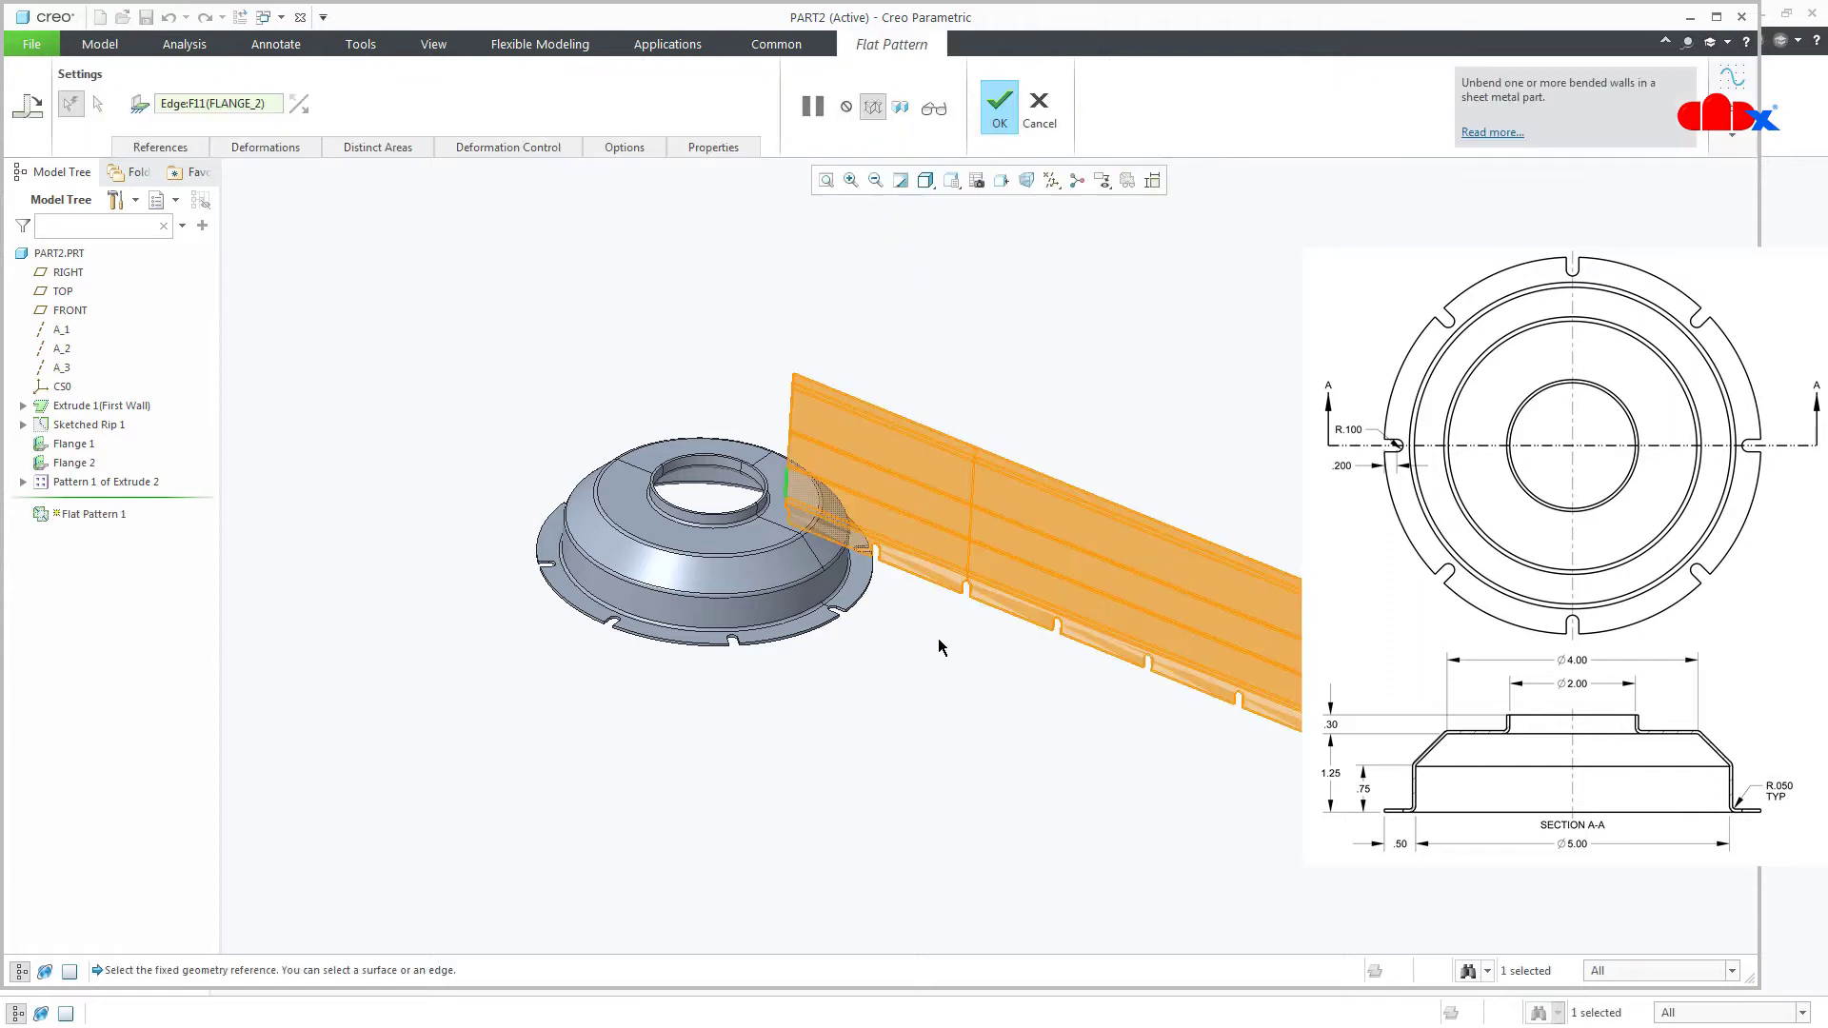
{"action": "mouse_move", "coordinate": [1038, 771]}
{"action": "middle_mouse_down", "text": "shift"}
{"action": "mouse_move", "coordinate": [912, 756]}
{"action": "mouse_move", "coordinate": [833, 657]}
{"action": "middle_mouse_up", "text": "shift"}
{"action": "left_click", "coordinate": [1039, 112]}
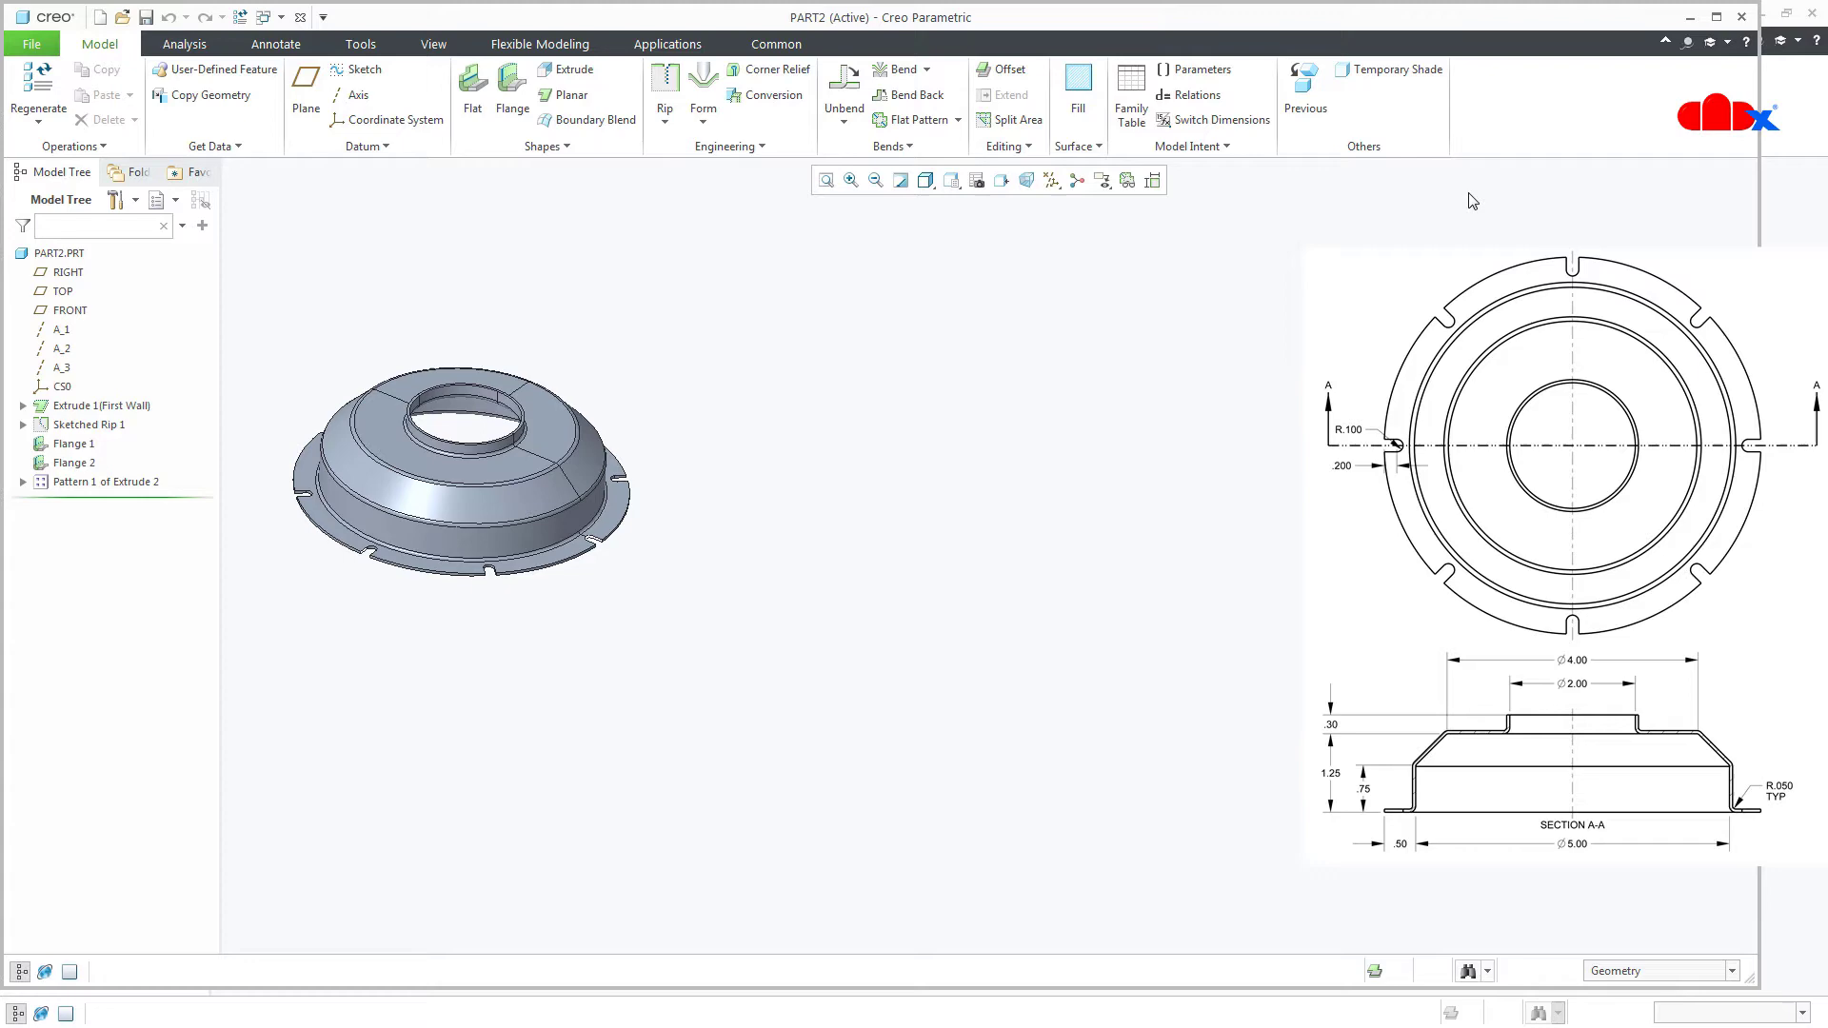
{"action": "left_click", "coordinate": [1741, 17]}
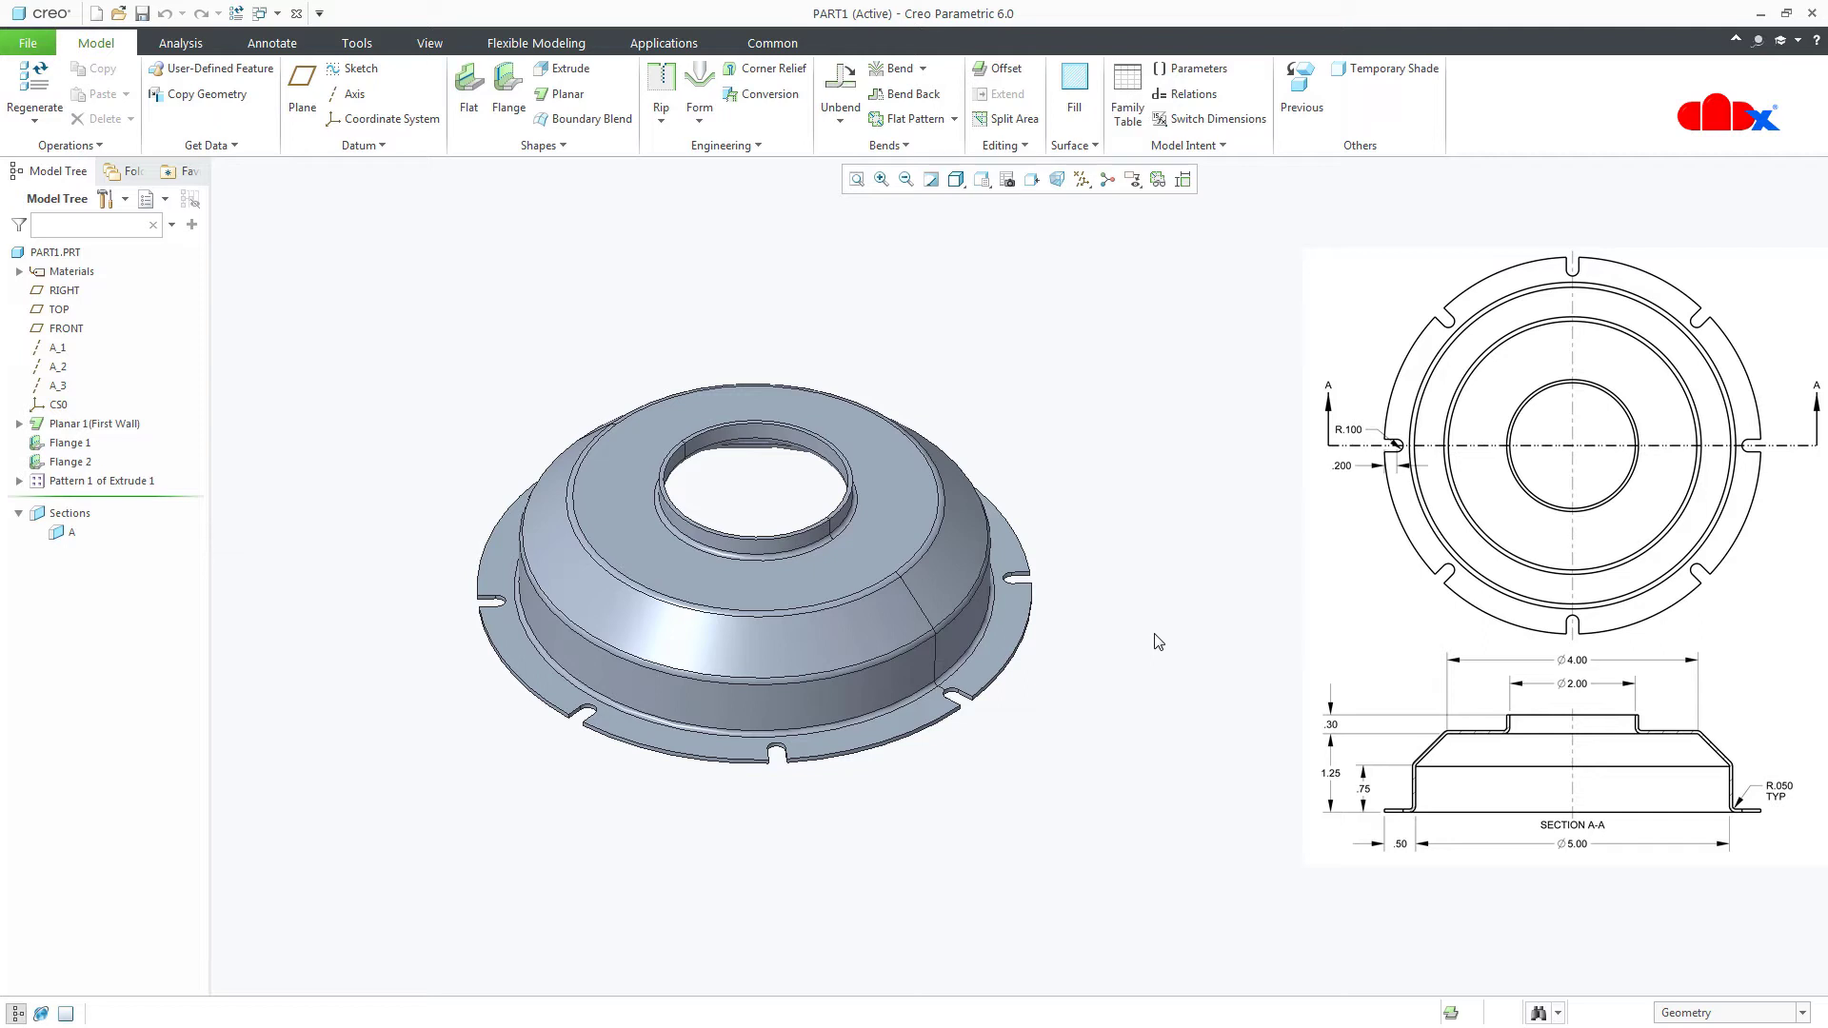
{"action": "left_click", "coordinate": [912, 119]}
{"action": "left_click", "coordinate": [928, 119]}
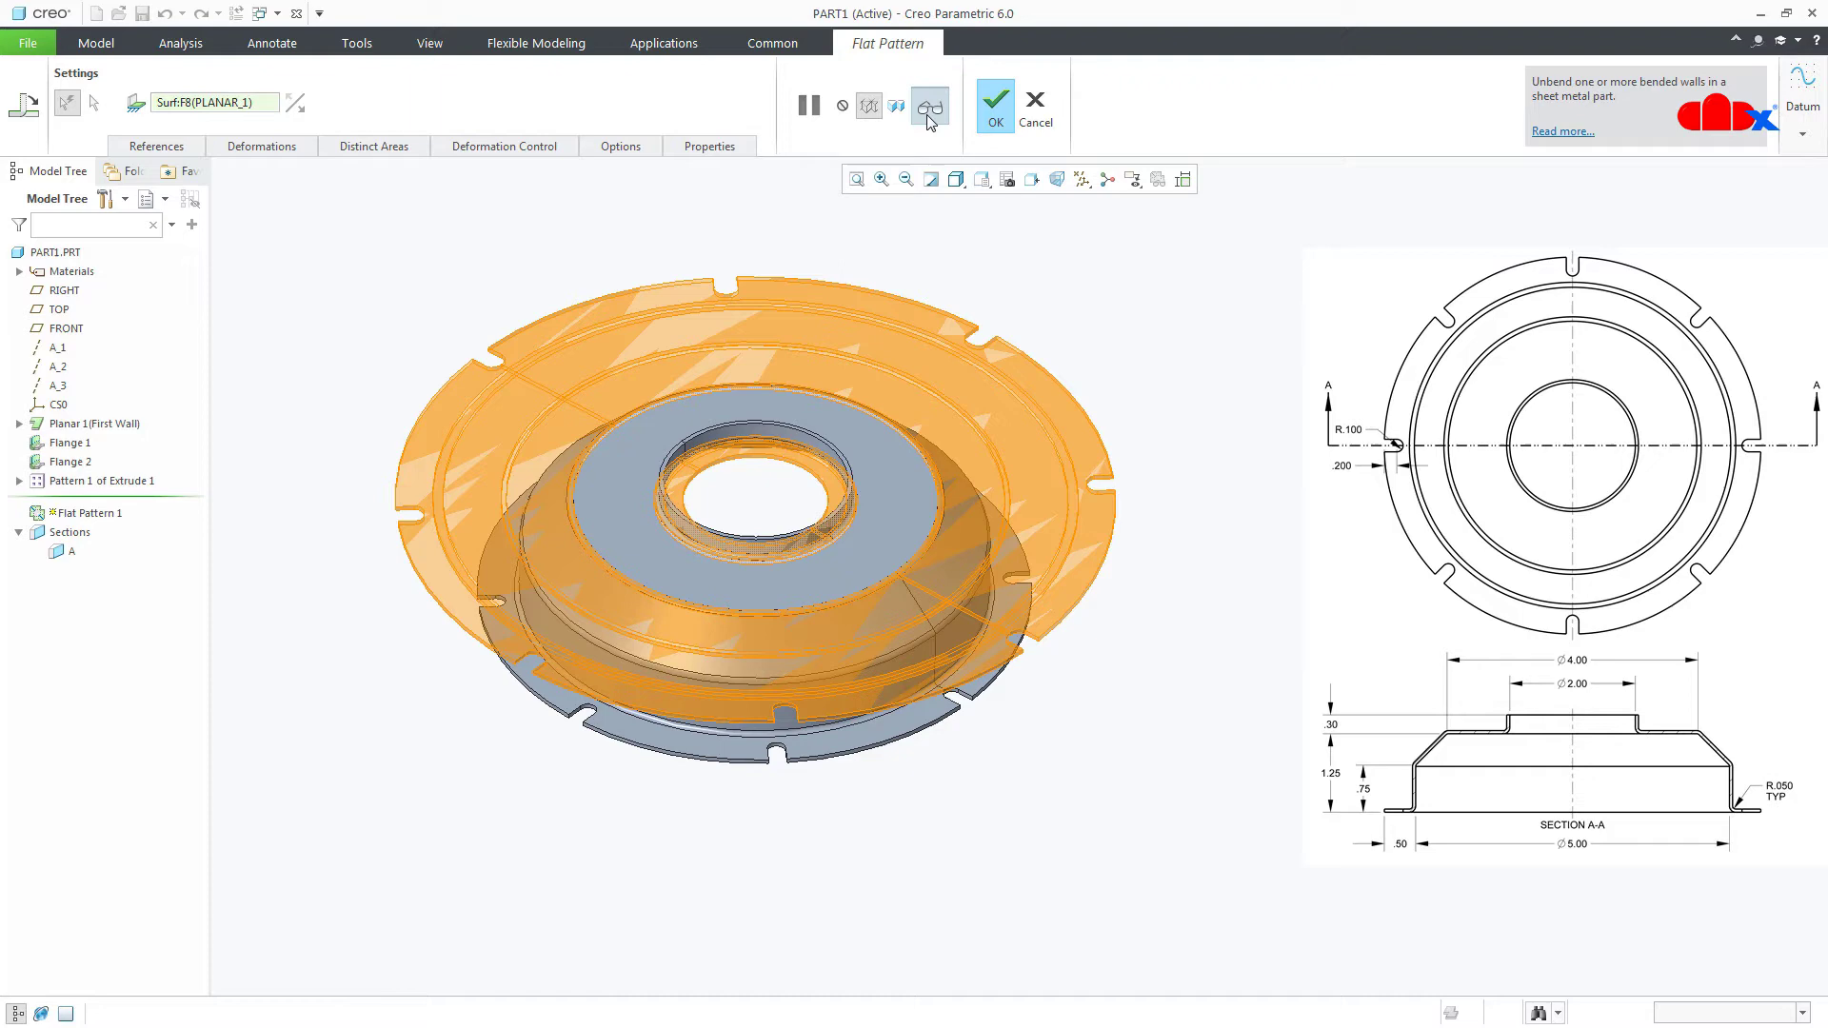
{"action": "left_click", "coordinate": [1035, 105]}
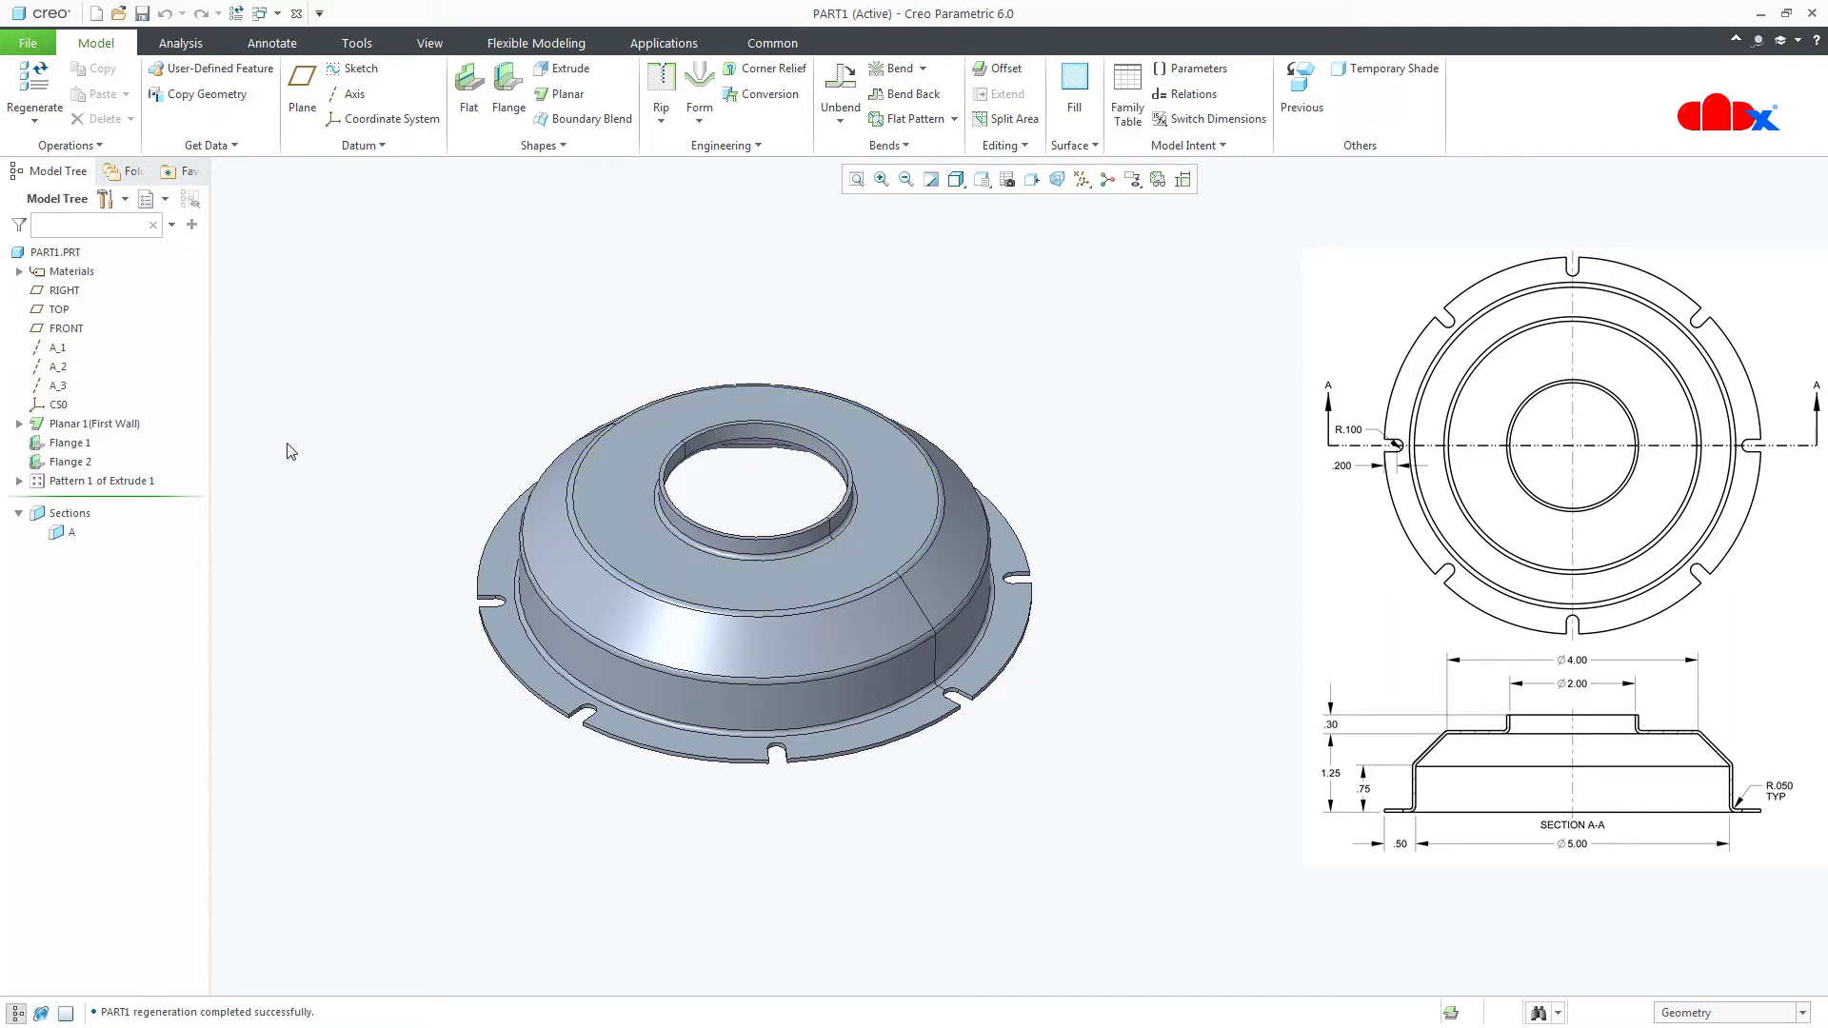
Roll the model back to just after Planar 1 and edit its definition
{"action": "mouse_move", "coordinate": [199, 503]}
{"action": "left_mouse_down"}
{"action": "mouse_move", "coordinate": [204, 433]}
{"action": "mouse_move", "coordinate": [186, 433]}
{"action": "left_mouse_up"}
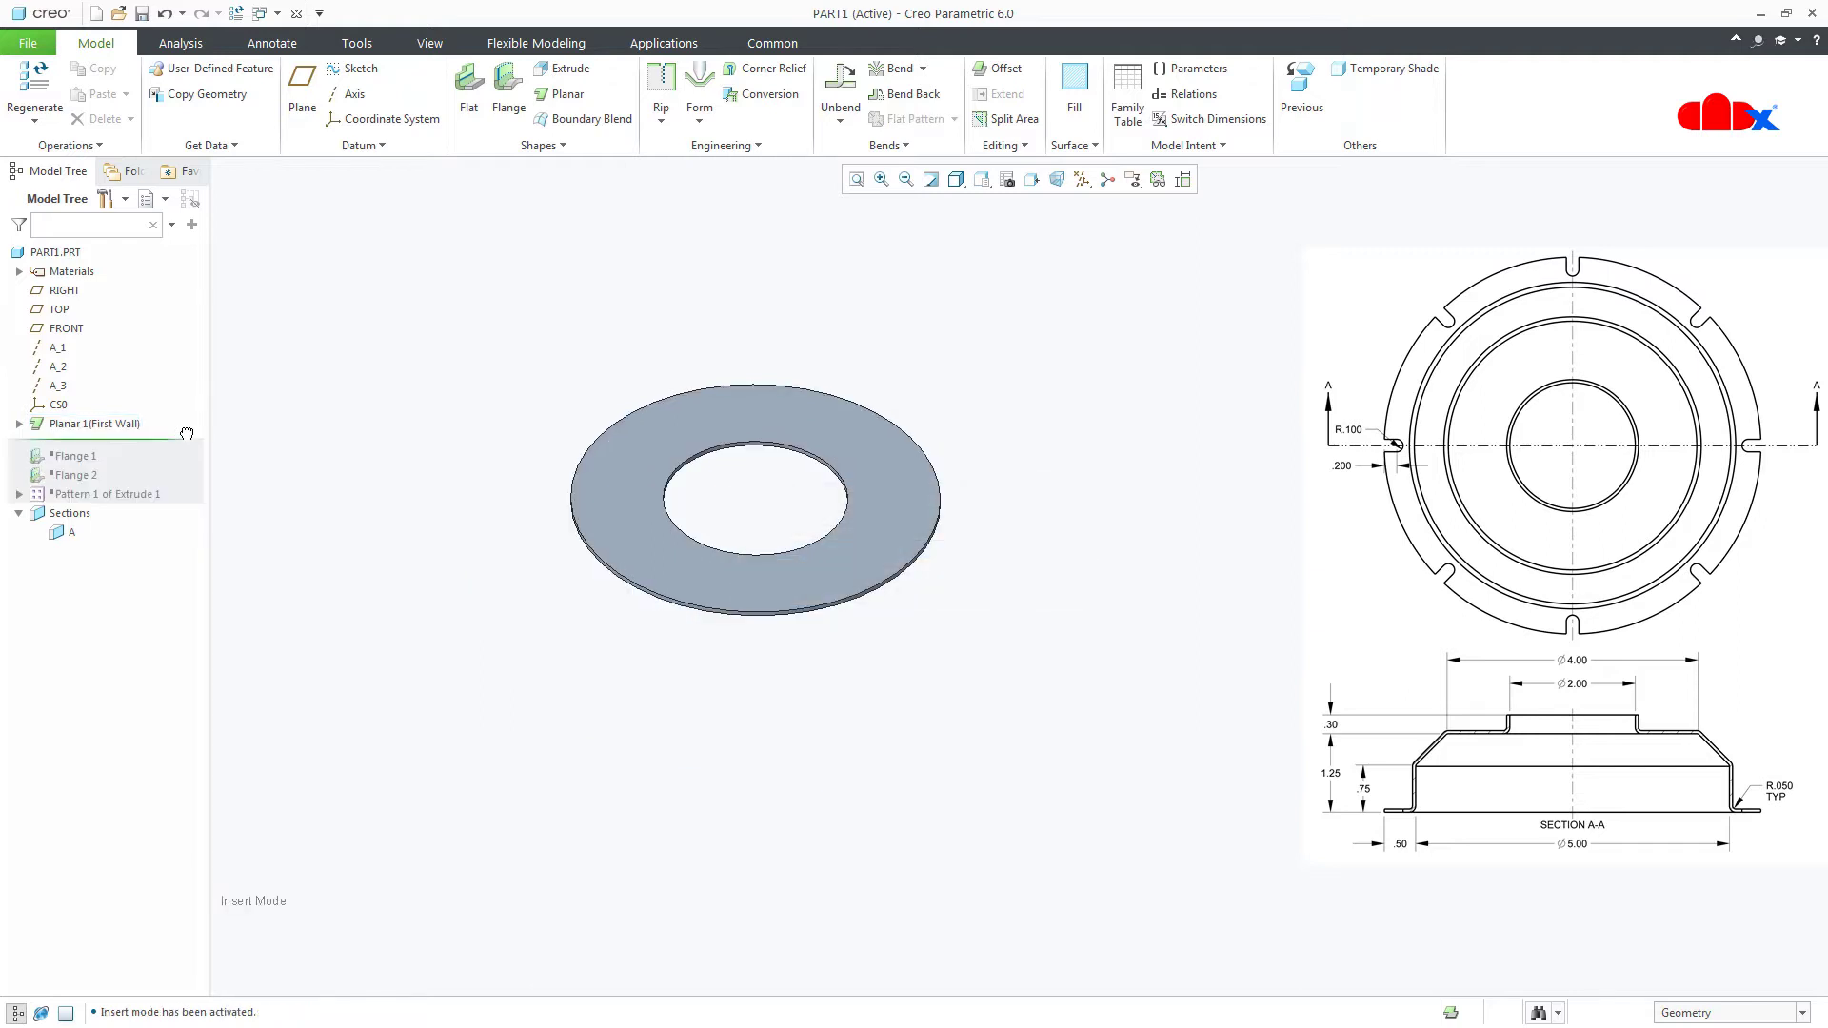
{"action": "left_click", "coordinate": [91, 425]}
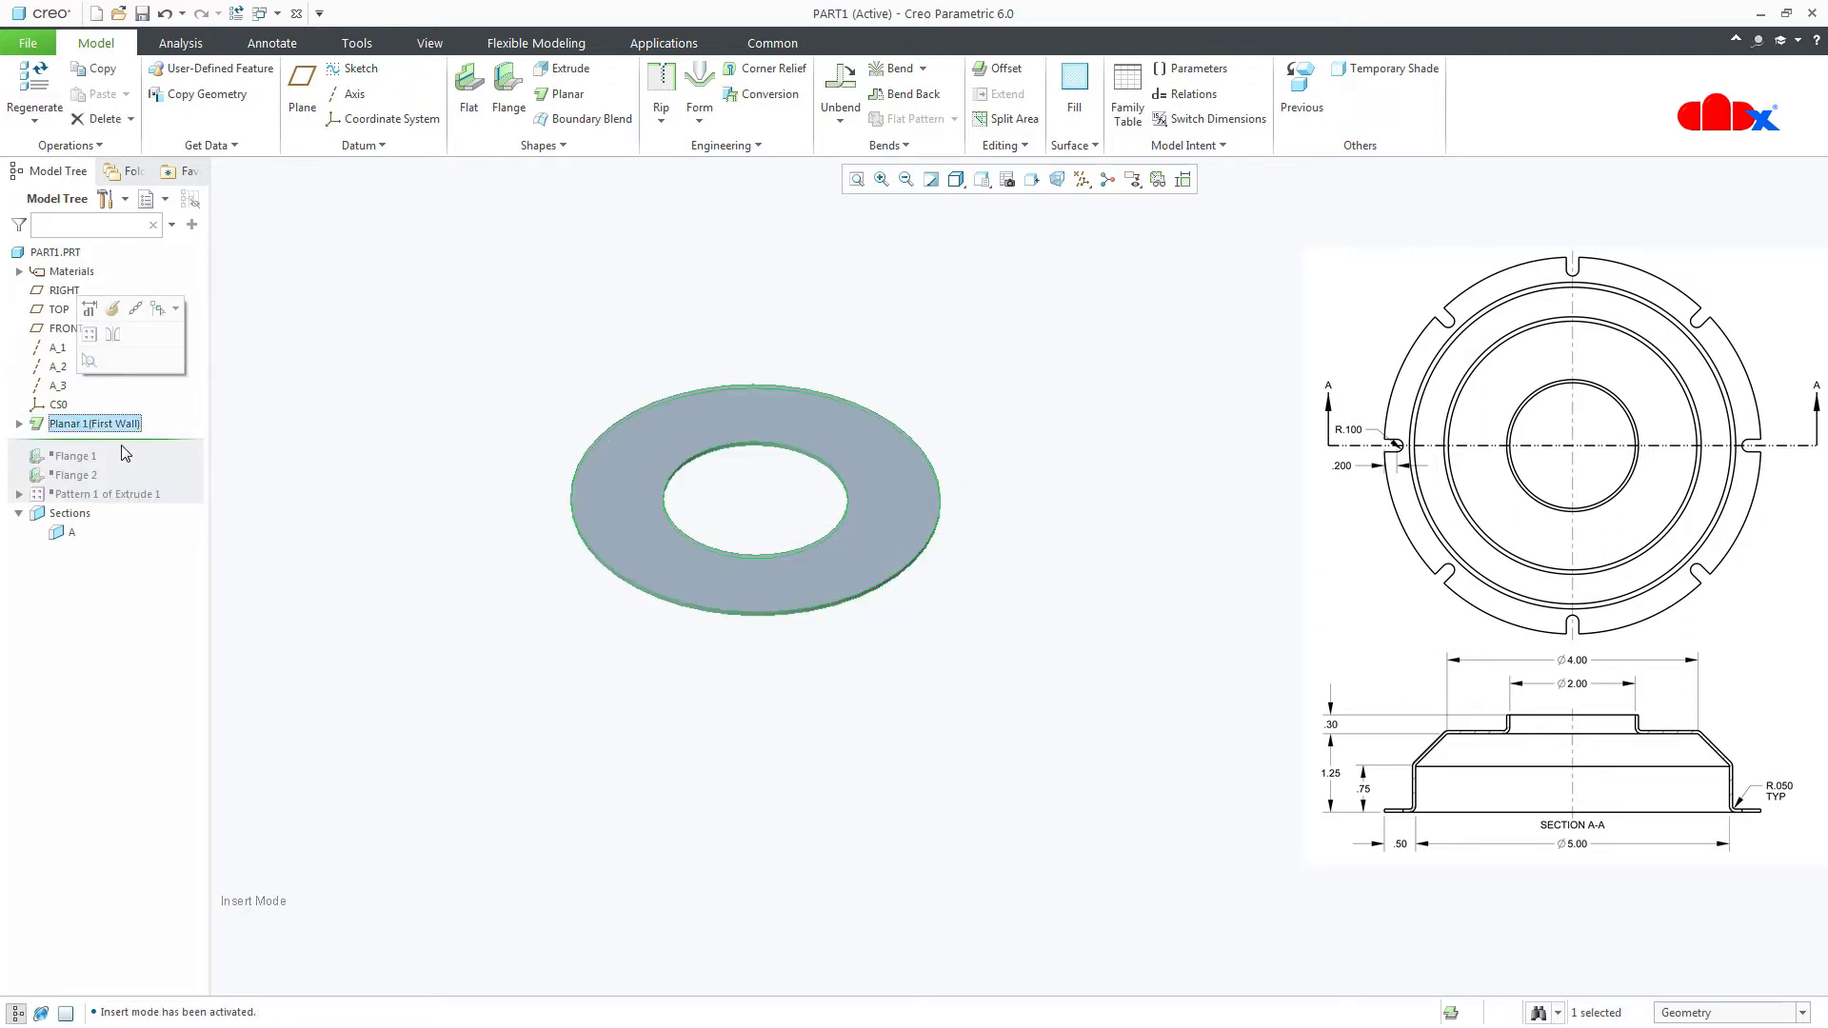
{"action": "left_click", "coordinate": [89, 308]}
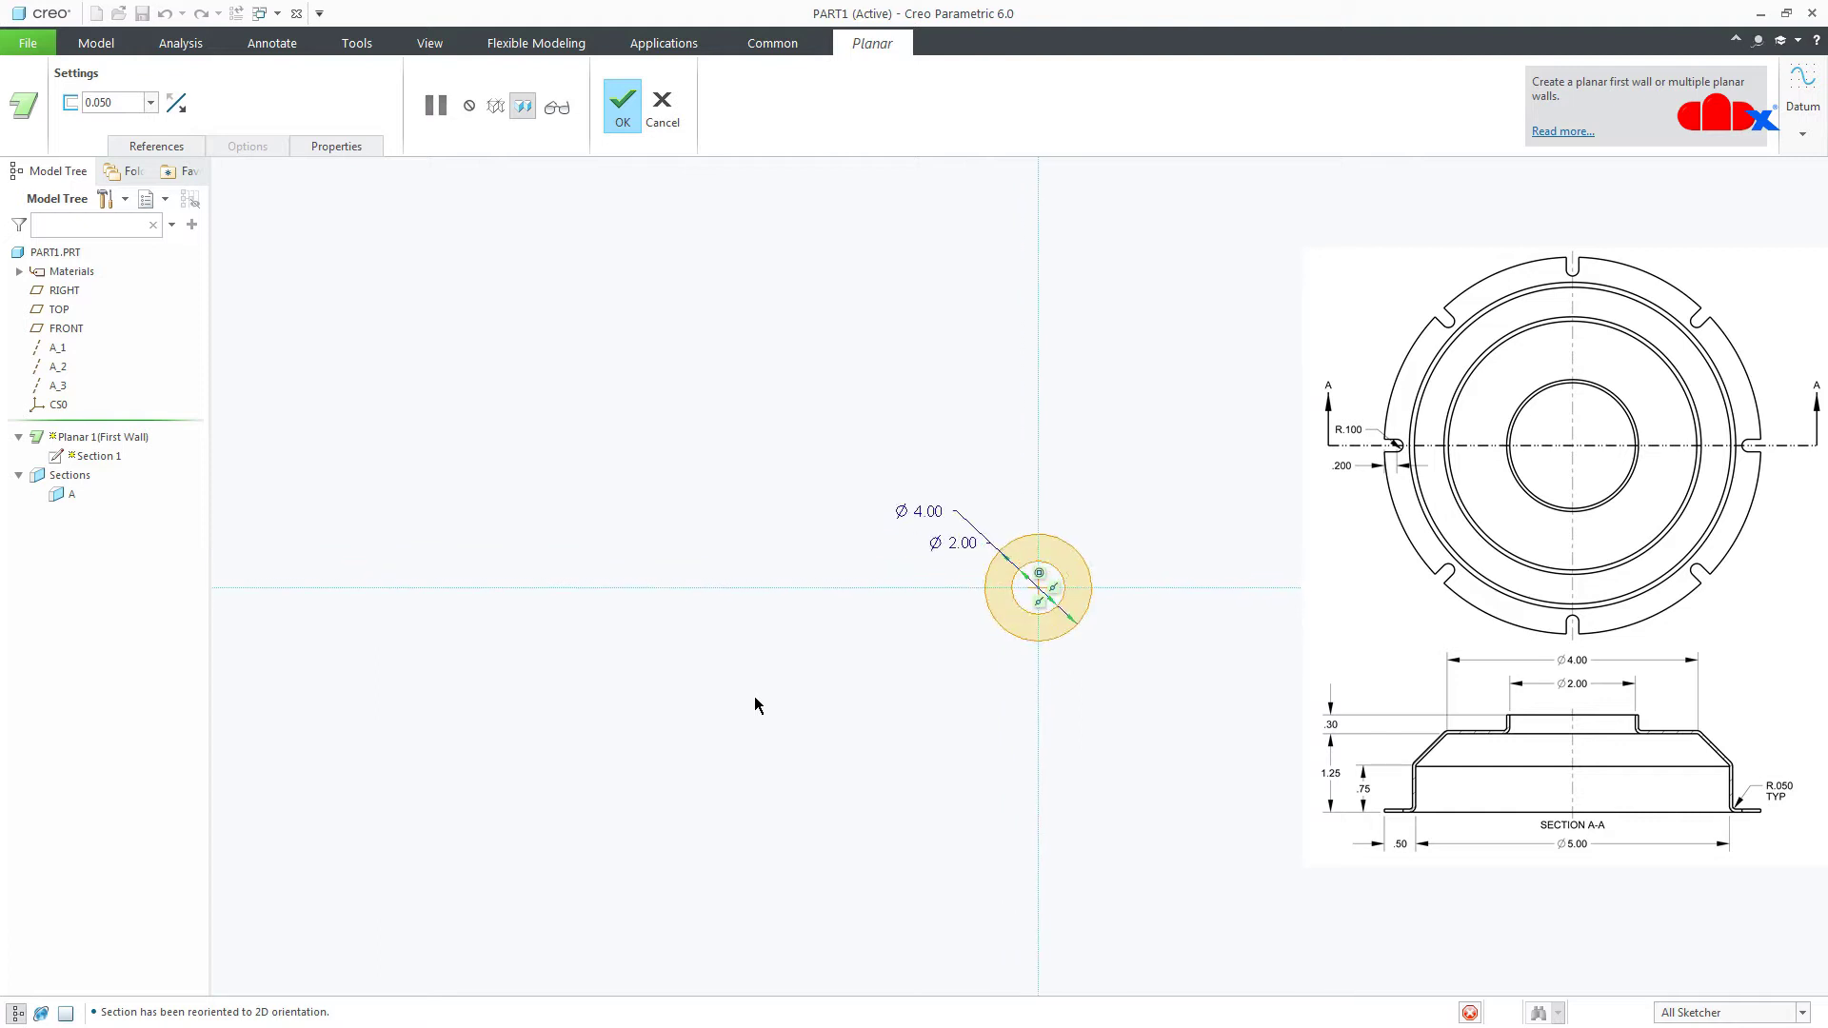
Accept the Ø4.00/Ø2.00 ring sketch and complete the 0.050-thick planar wall
{"action": "middle_click_drag", "start_coordinate": [797, 785], "coordinate": [536, 771], "text": "shift"}
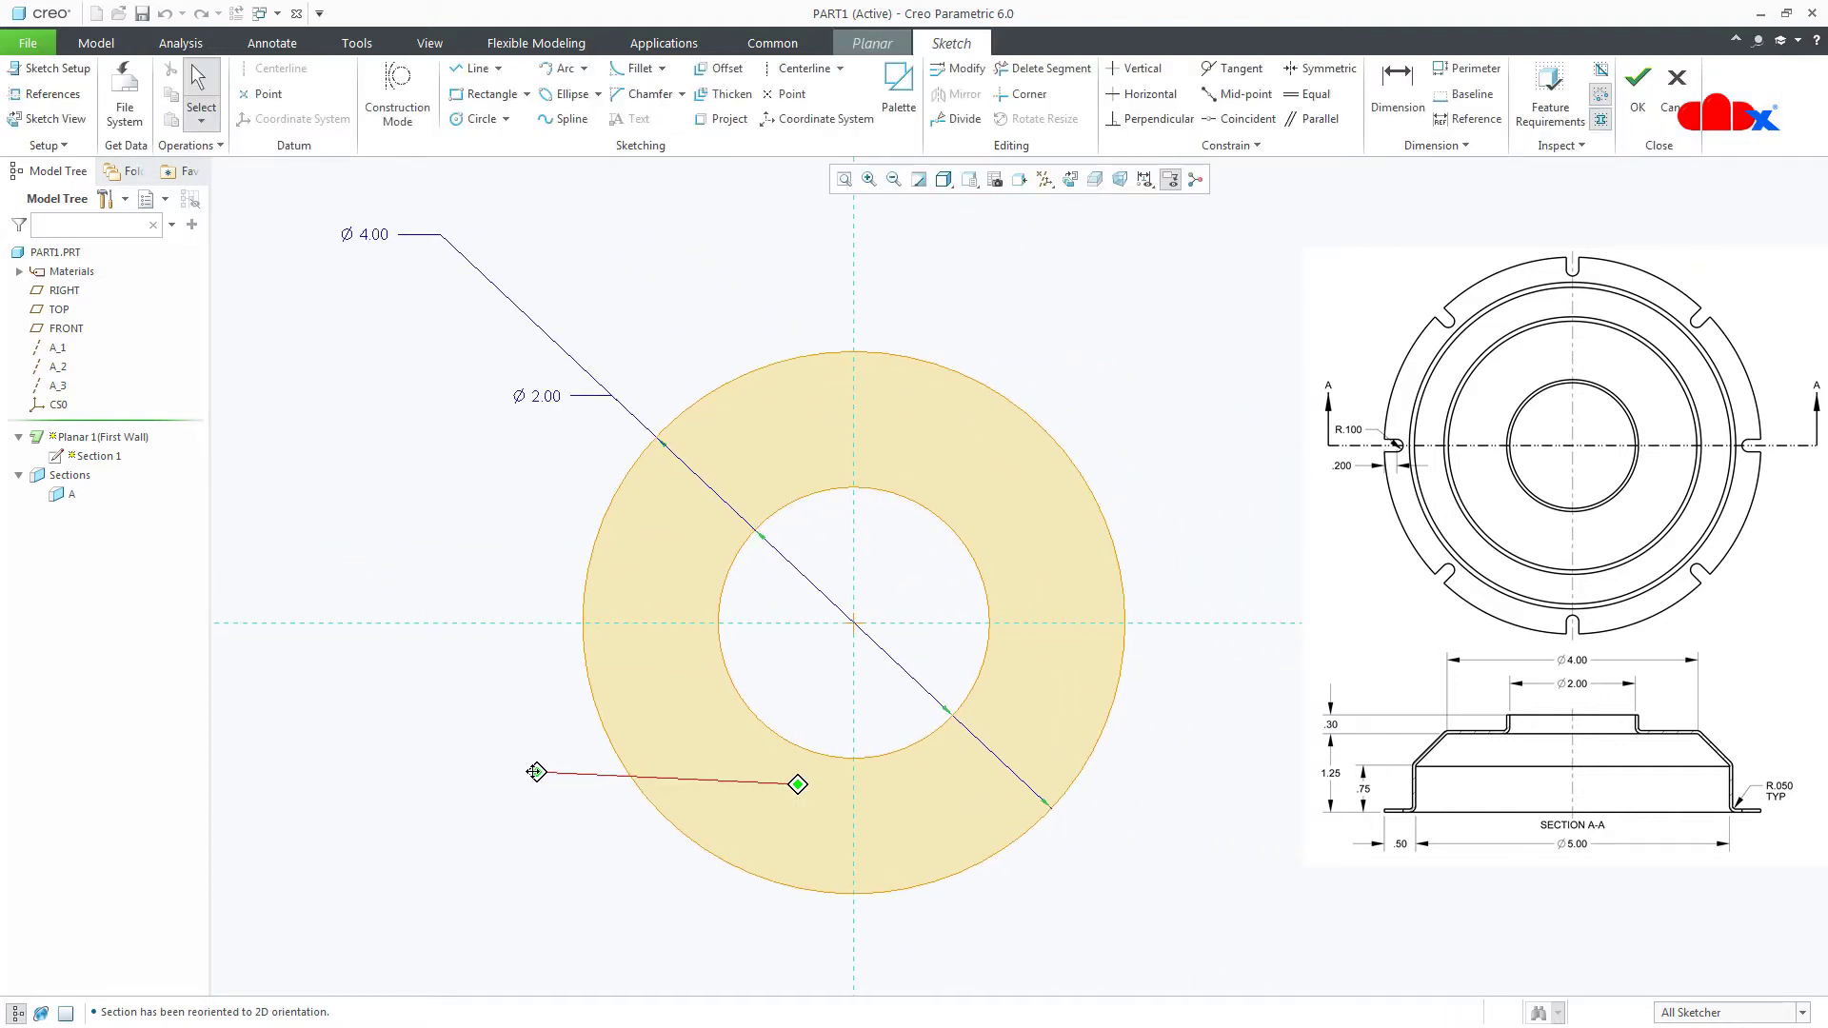
{"action": "scroll", "coordinate": [590, 782], "scroll_direction": "up", "scroll_amount": 2}
{"action": "scroll", "coordinate": [1133, 904], "scroll_direction": "down", "scroll_amount": 2}
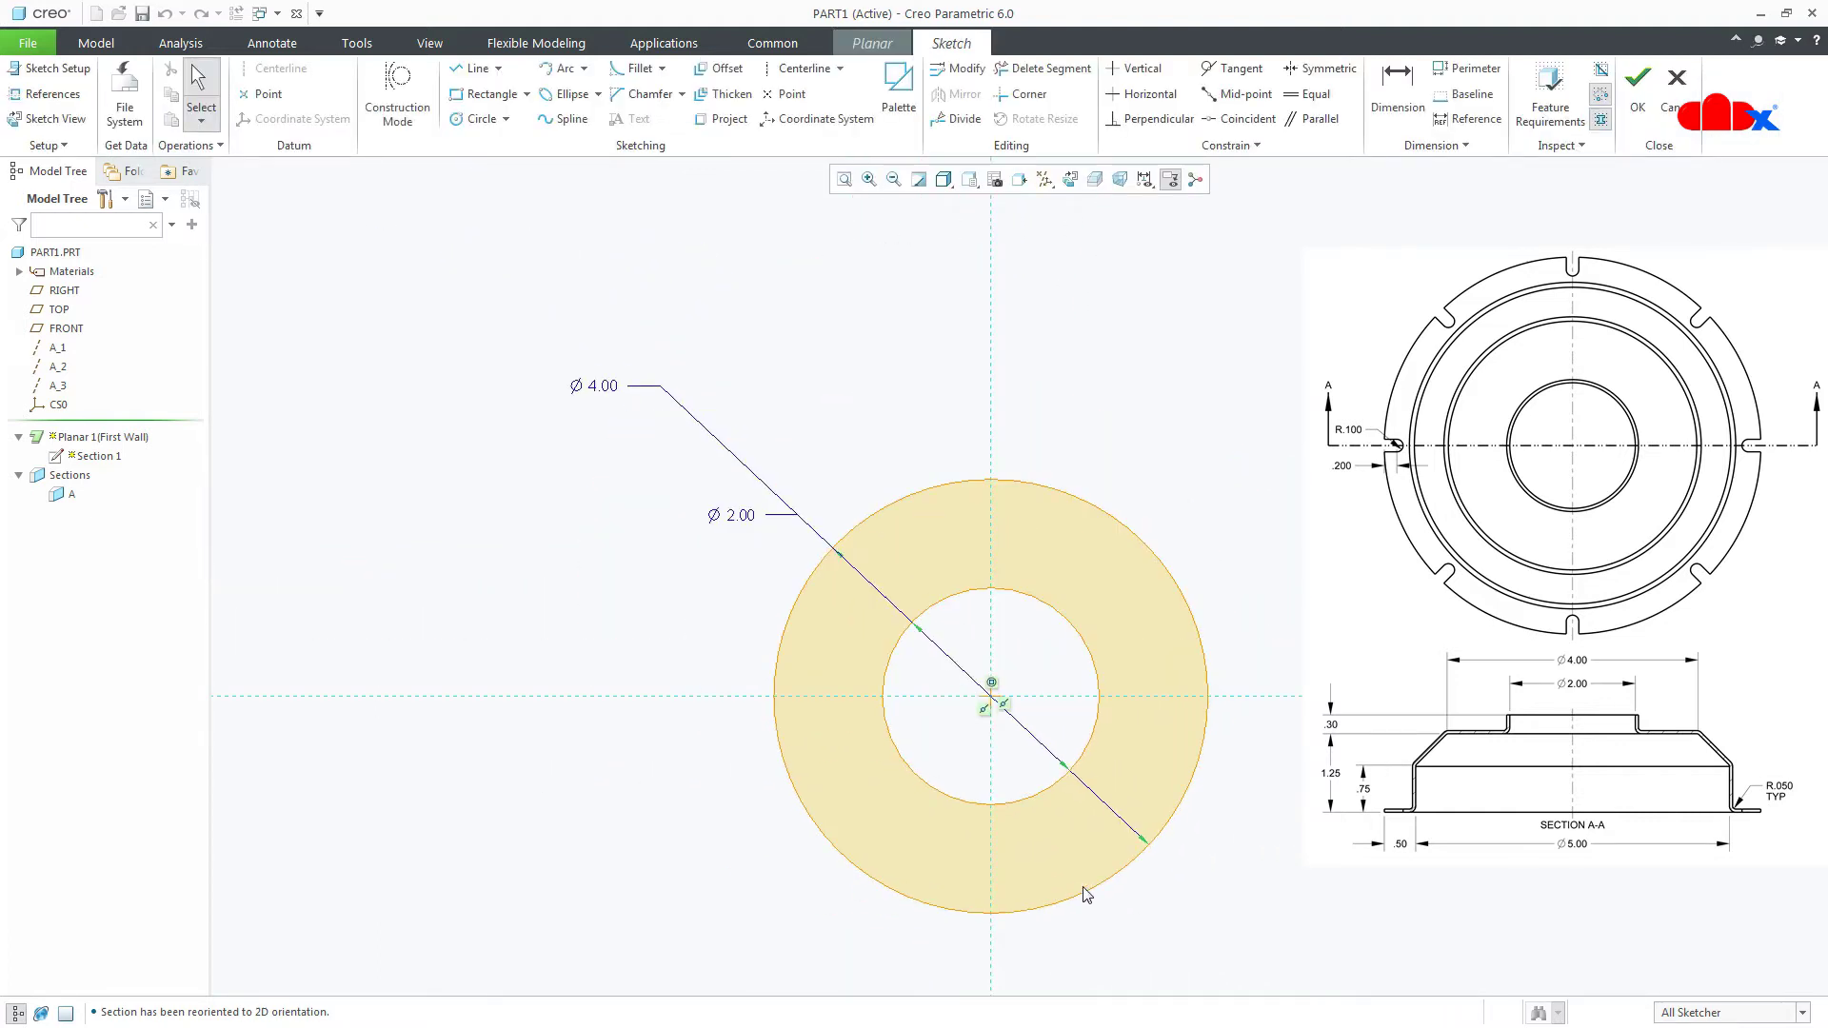
{"action": "mouse_move", "coordinate": [1069, 885]}
{"action": "middle_mouse_down", "text": "shift"}
{"action": "mouse_move", "coordinate": [1019, 869]}
{"action": "mouse_move", "coordinate": [957, 796]}
{"action": "middle_mouse_up", "text": "shift"}
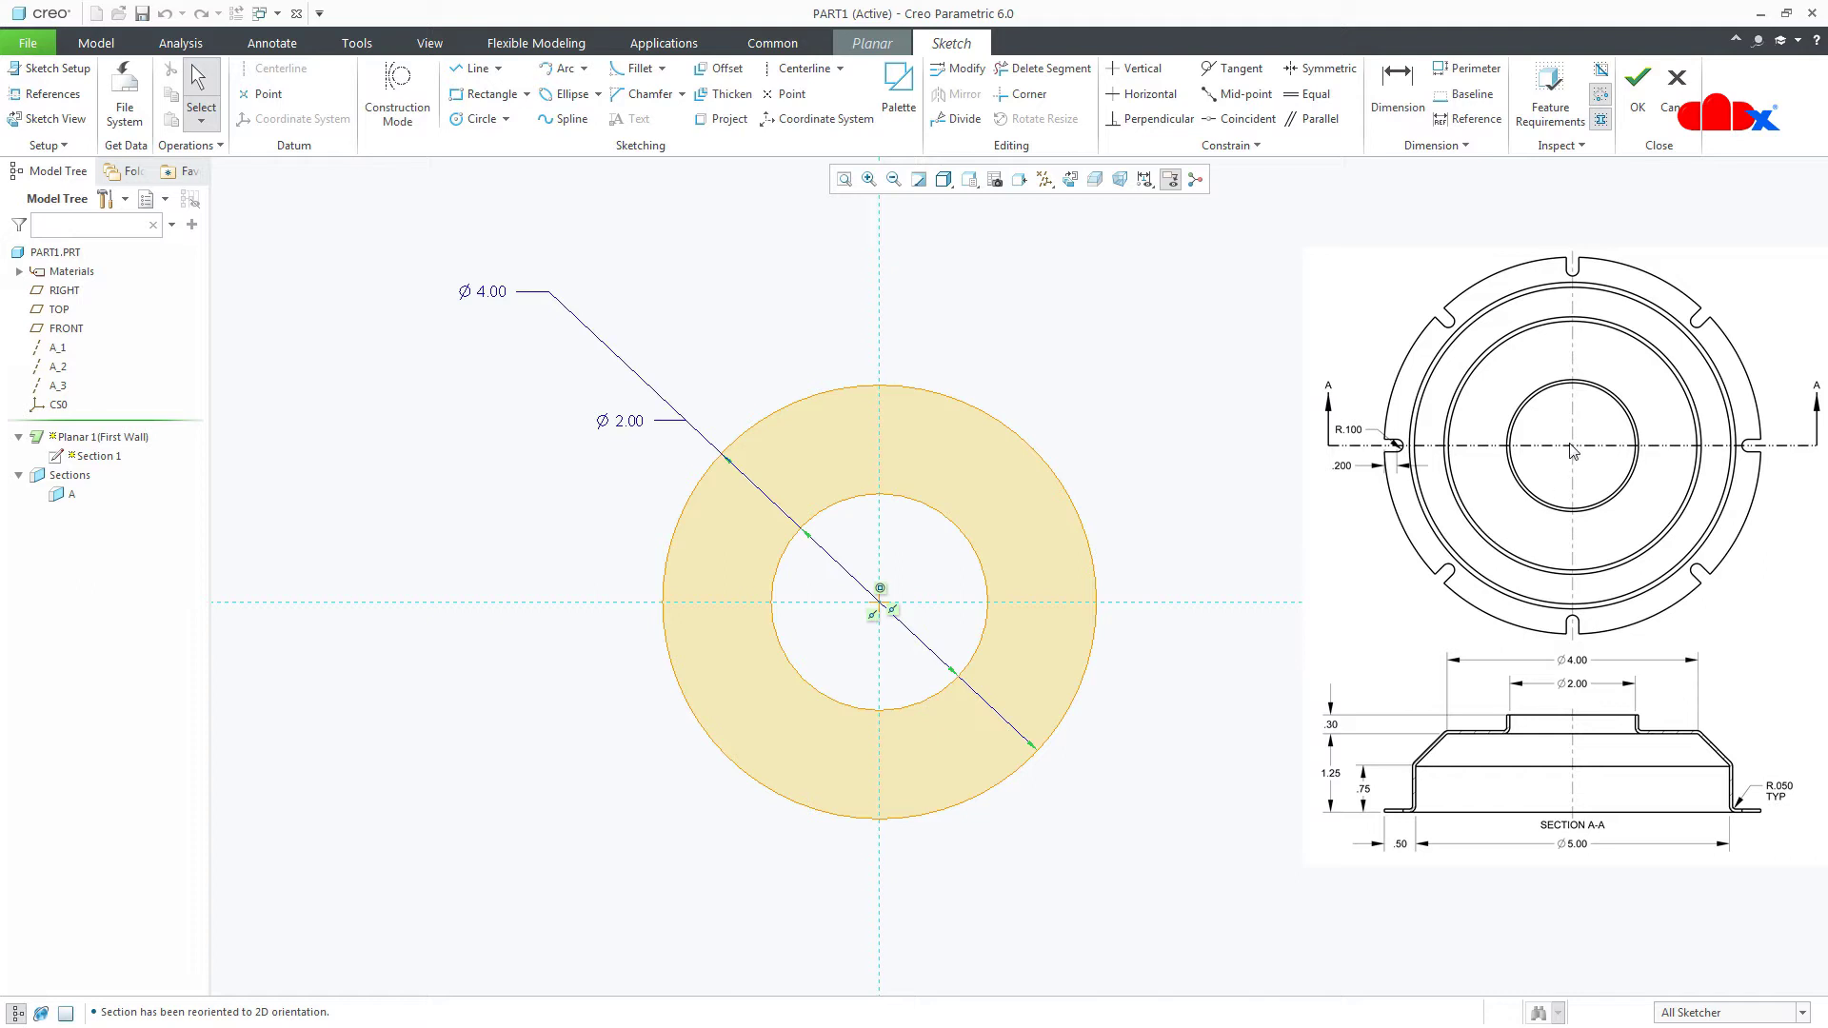
{"action": "left_click", "coordinate": [1637, 84]}
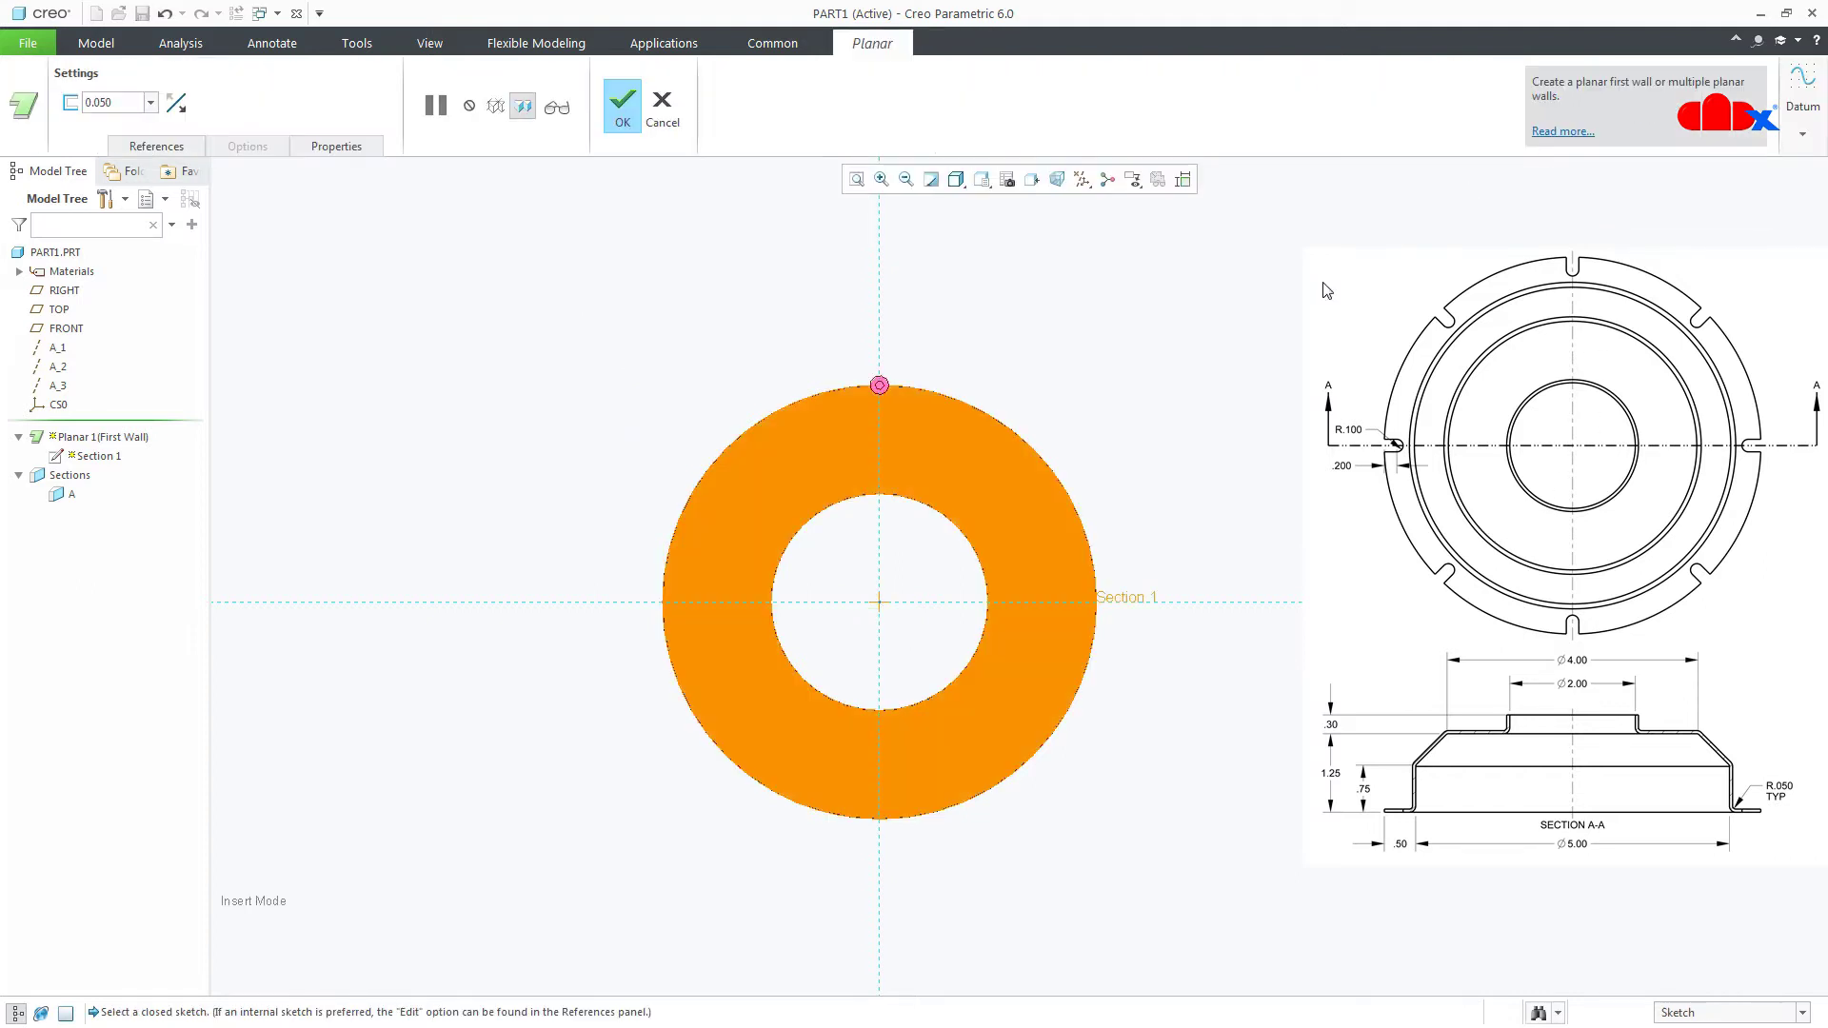
{"action": "middle_click", "coordinate": [1215, 432]}
{"action": "middle_click_drag", "start_coordinate": [1012, 790], "coordinate": [1001, 679]}
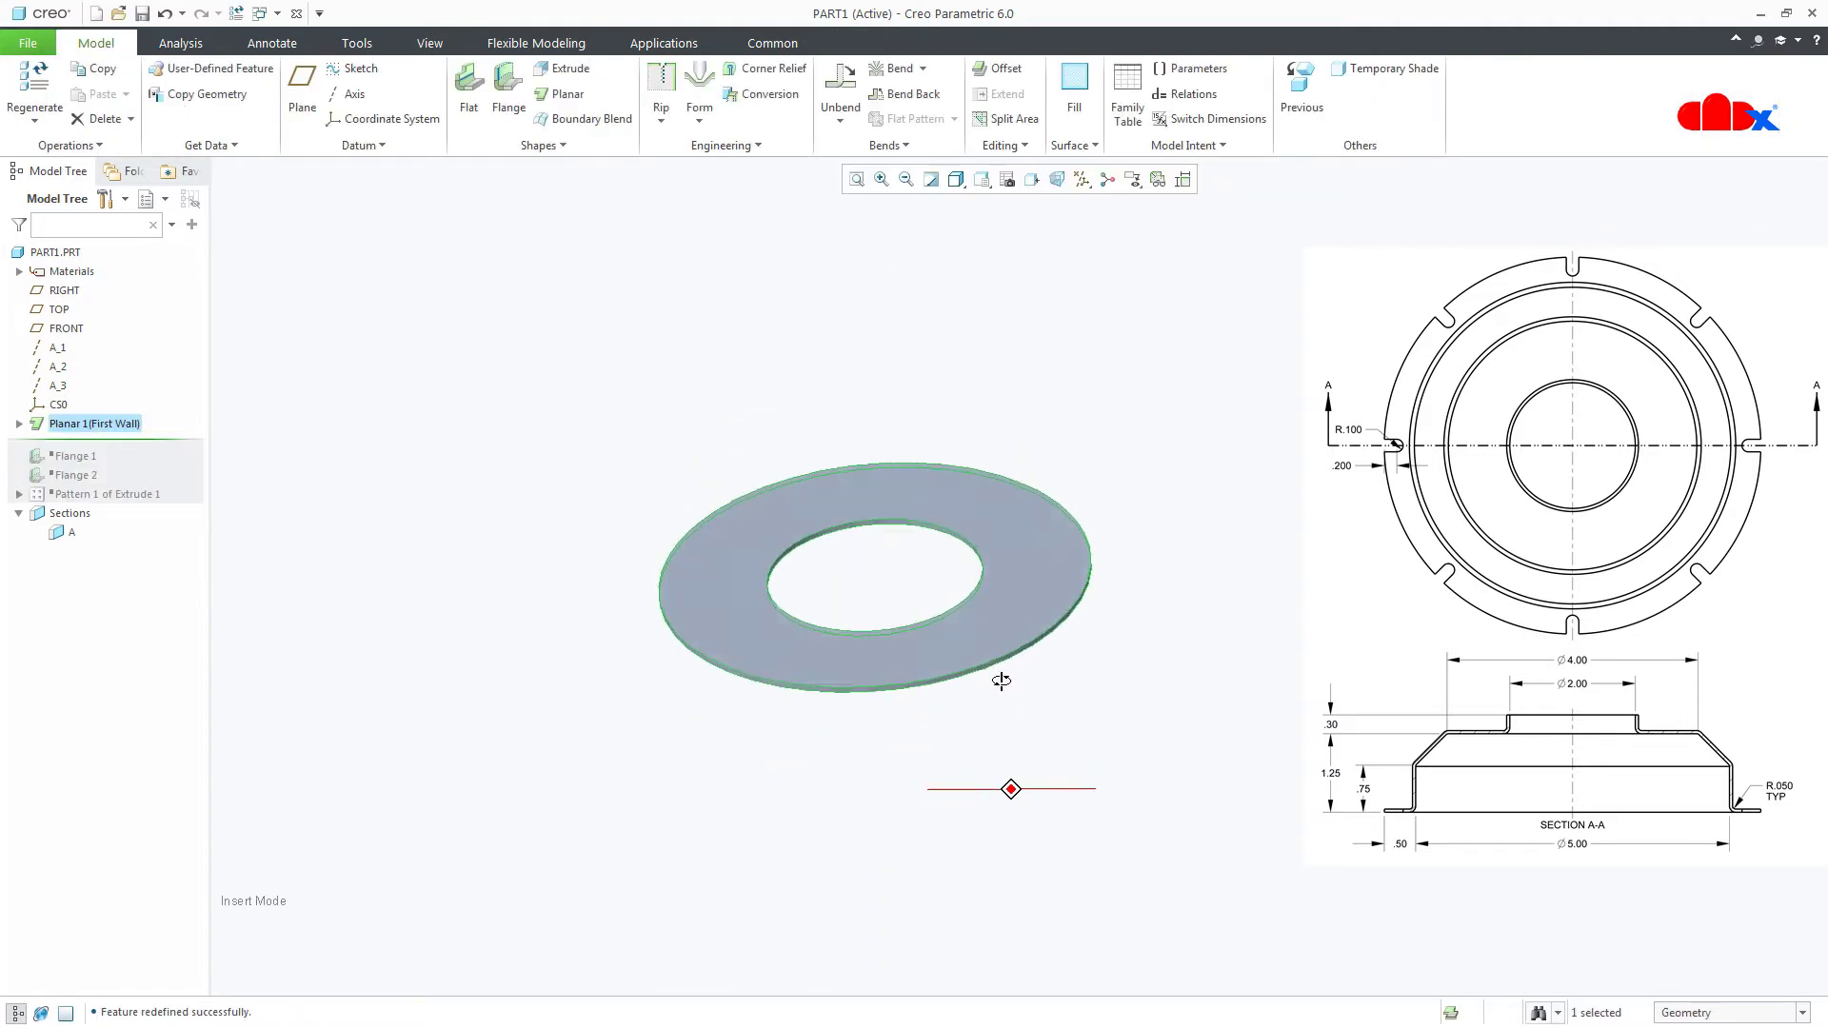
Move the Insert Here marker below Flange 1, then below Flange 2, resuming both
{"action": "left_click", "coordinate": [1076, 765]}
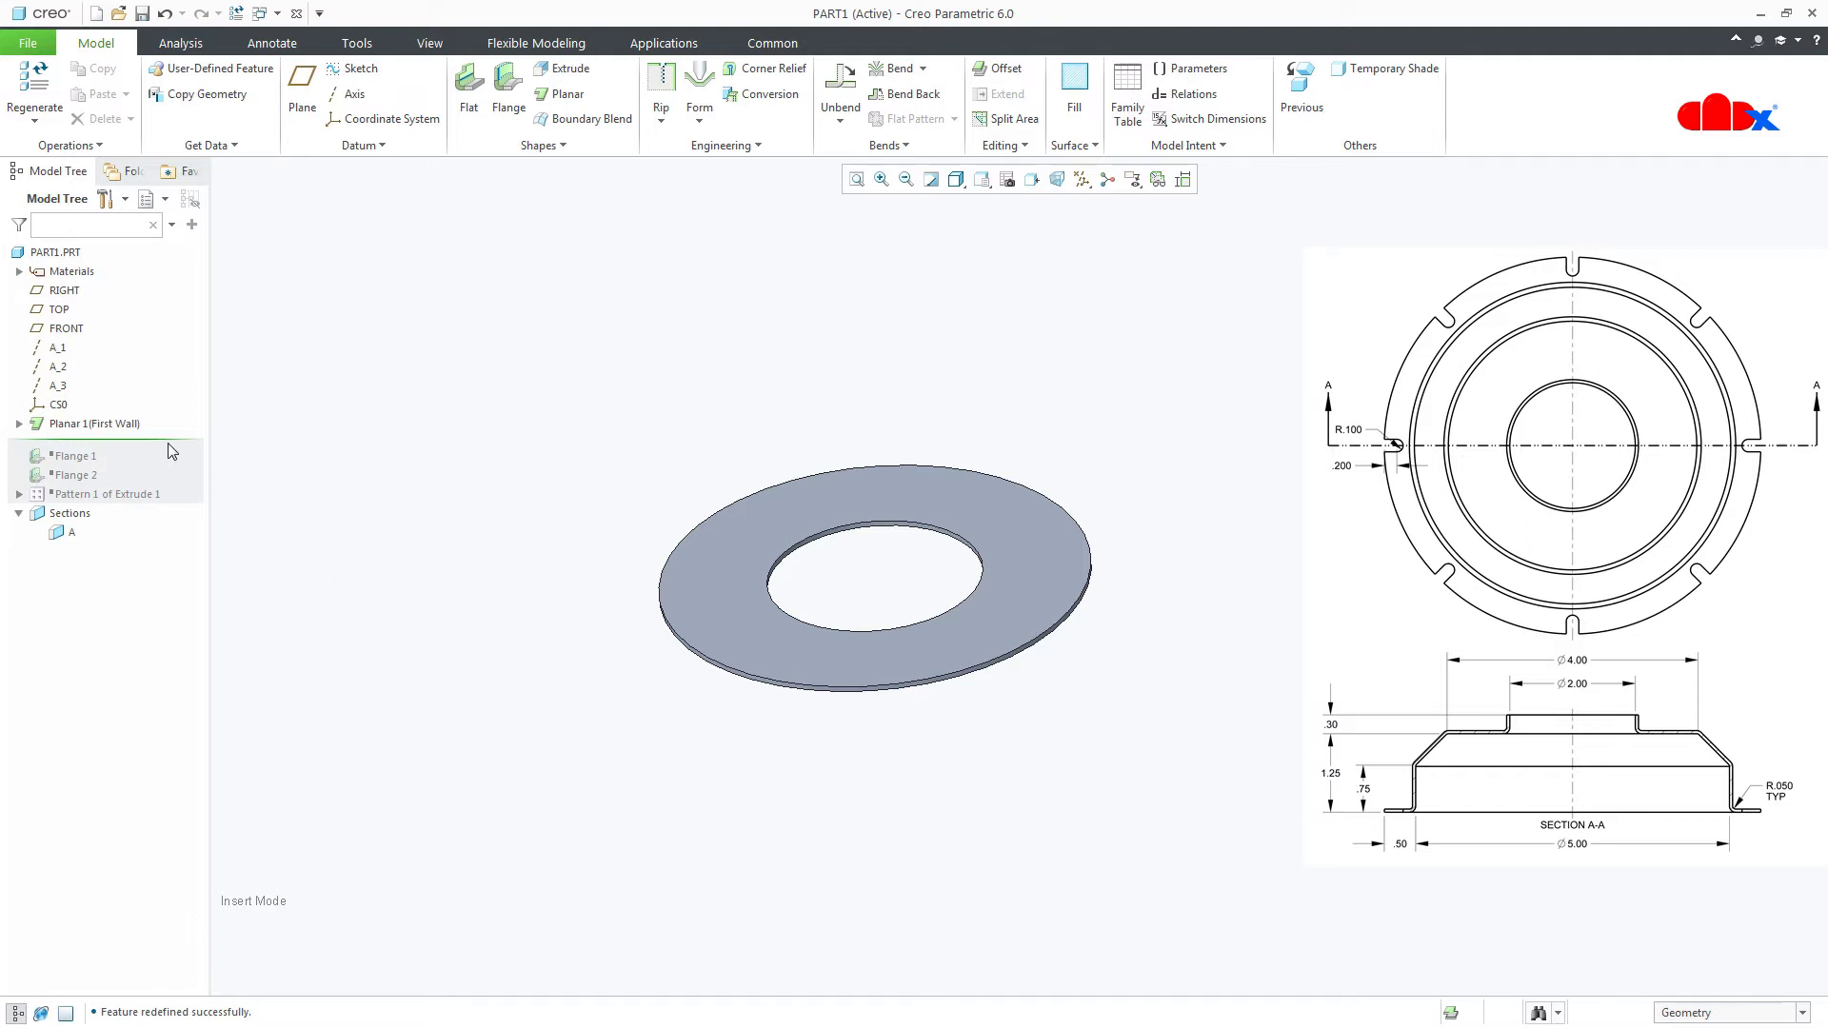
{"action": "left_click_drag", "start_coordinate": [172, 445], "coordinate": [171, 463]}
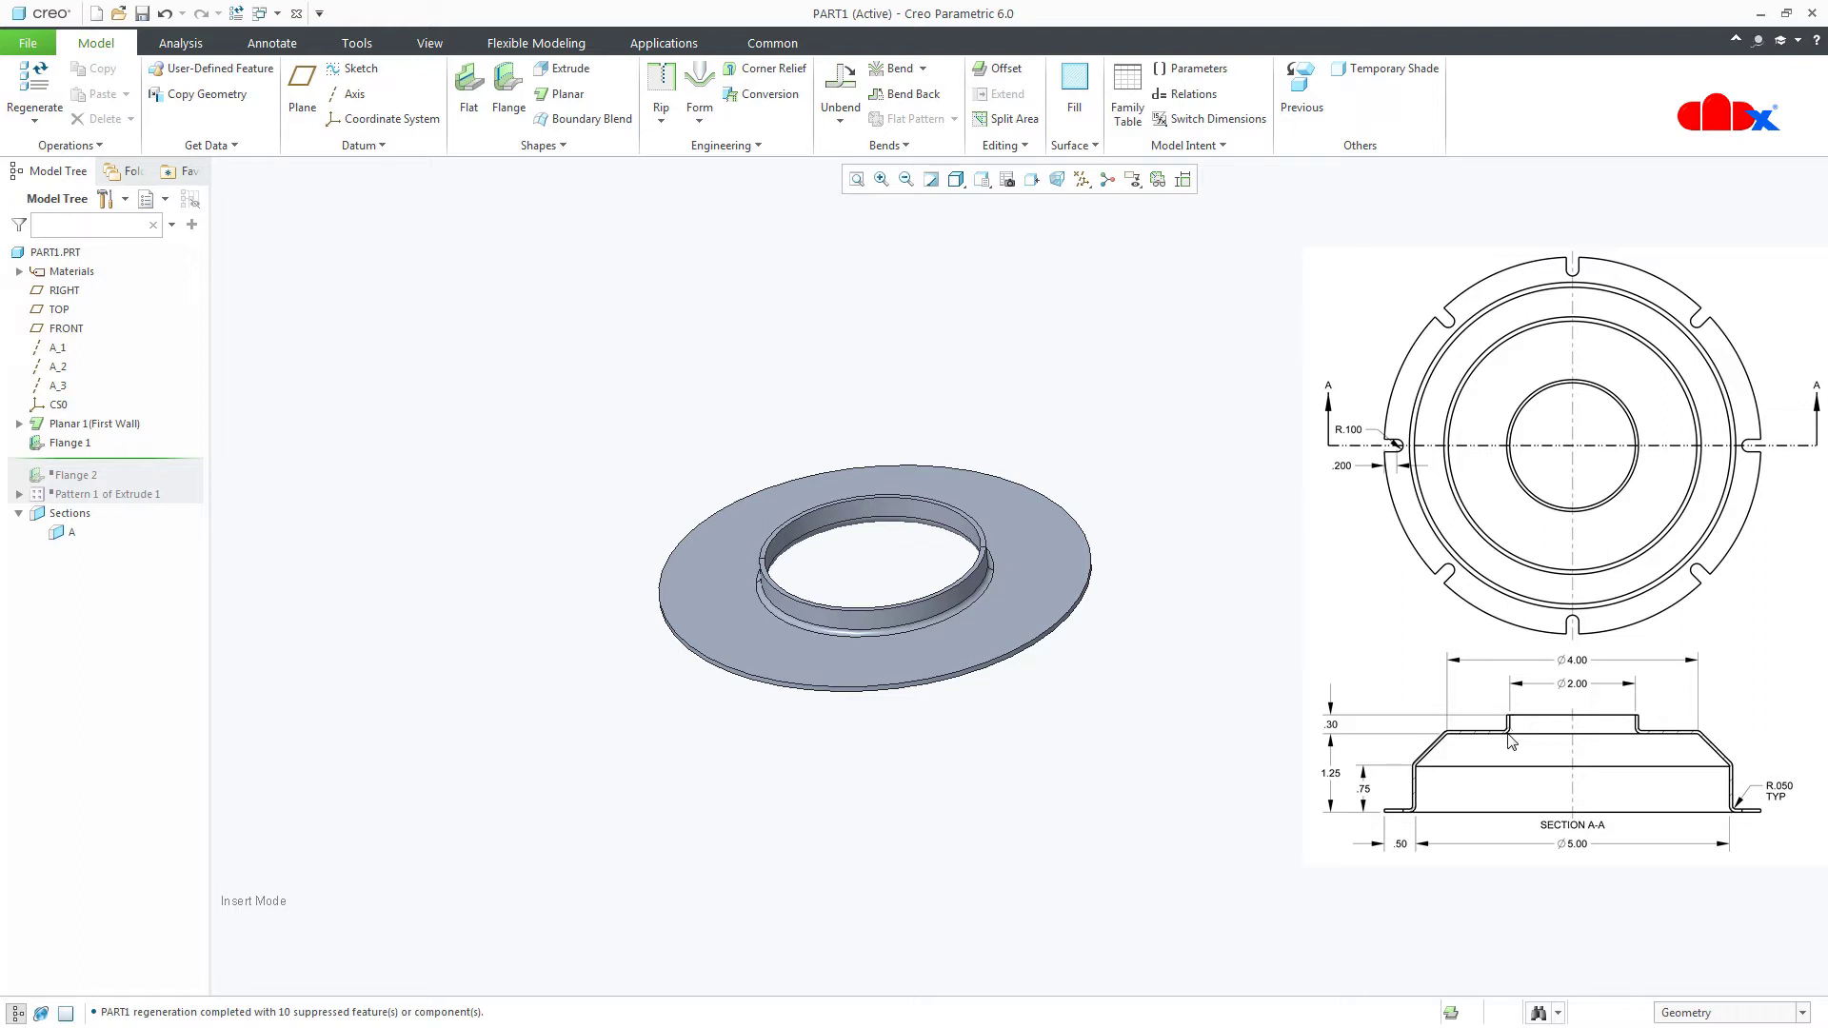
{"action": "left_click_drag", "start_coordinate": [104, 463], "coordinate": [103, 481]}
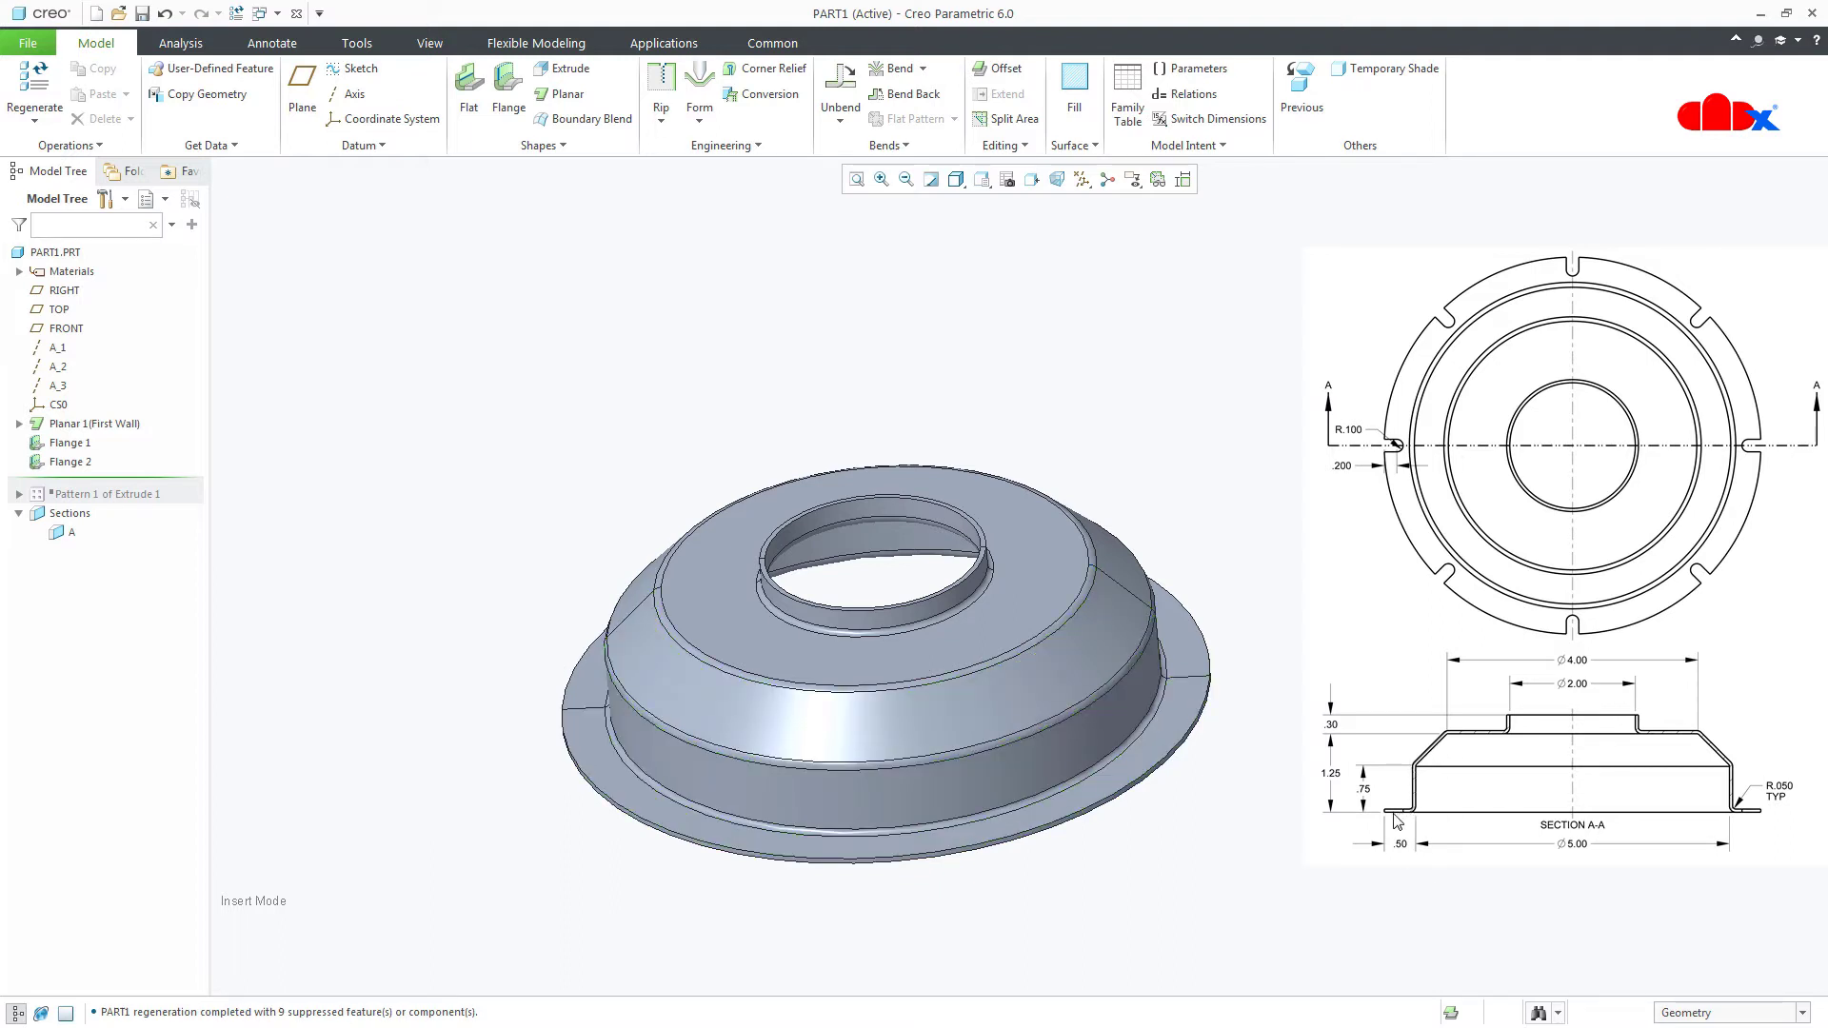
Redefine Flange 1: flip the 0.300-tall wall down and back up, chain the full hole edge, then cancel
{"action": "left_click", "coordinate": [69, 443]}
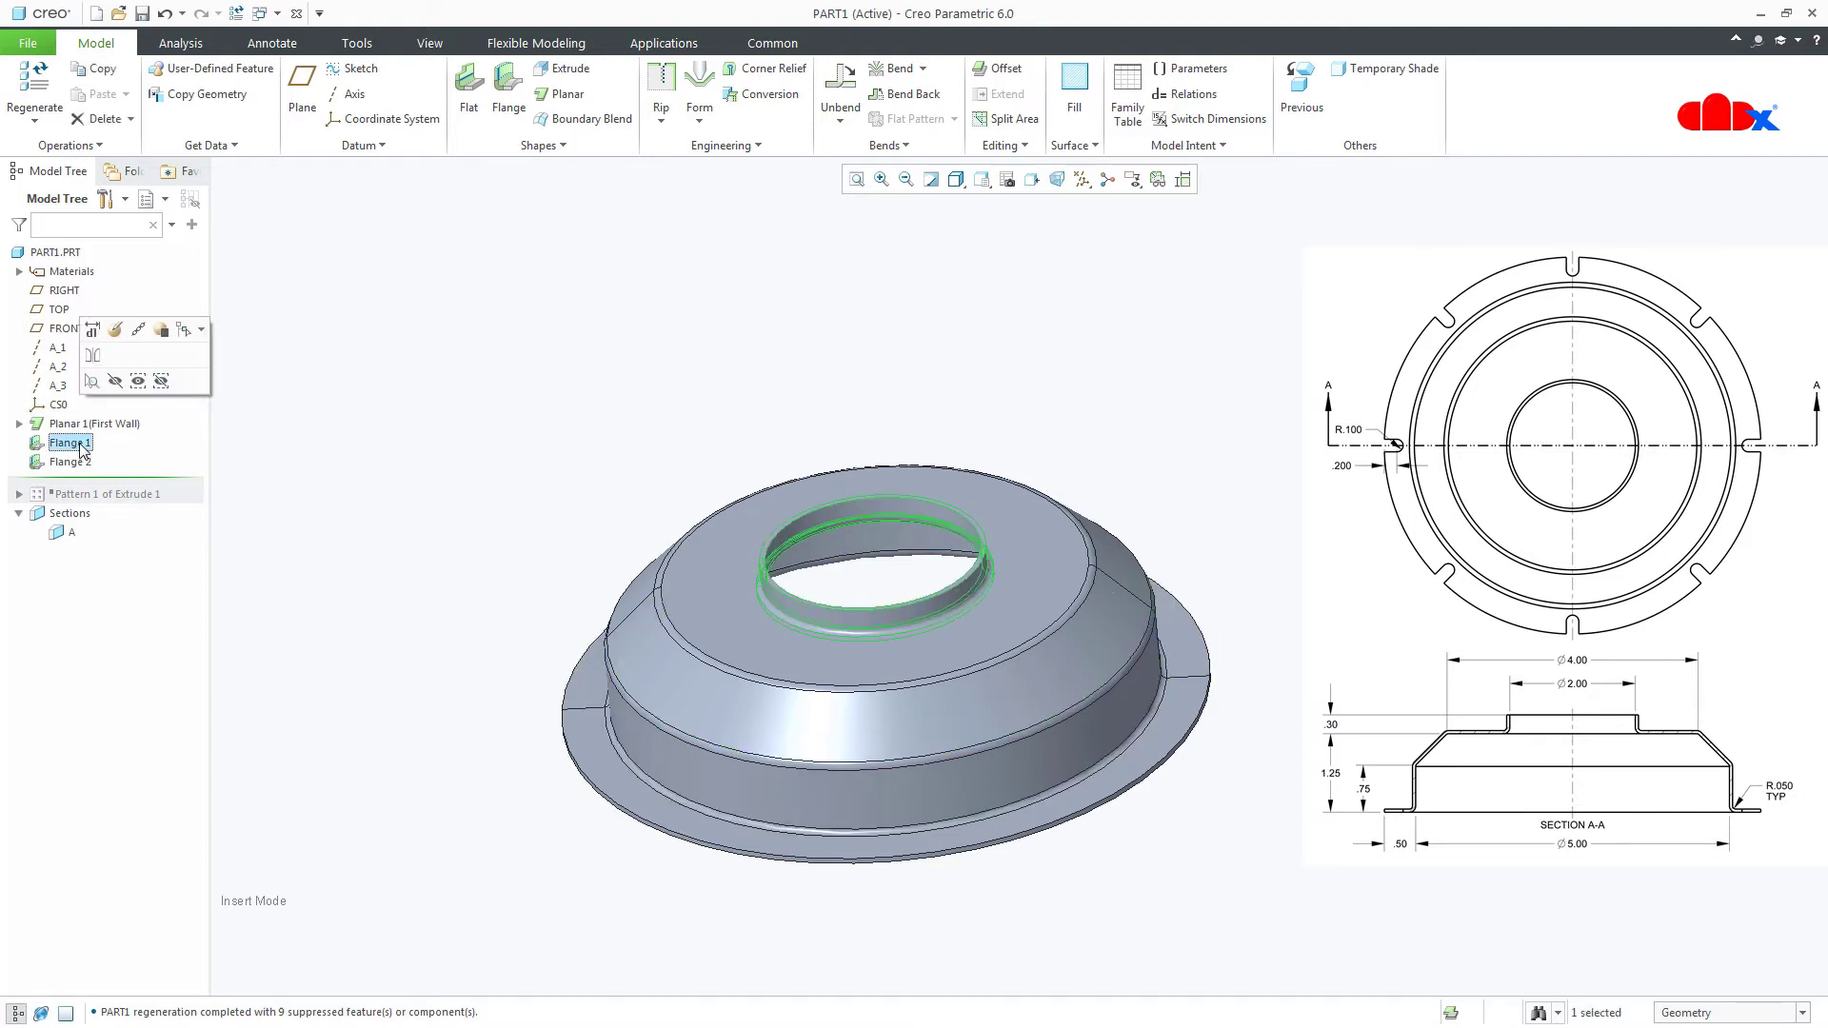
{"action": "left_click", "coordinate": [116, 330]}
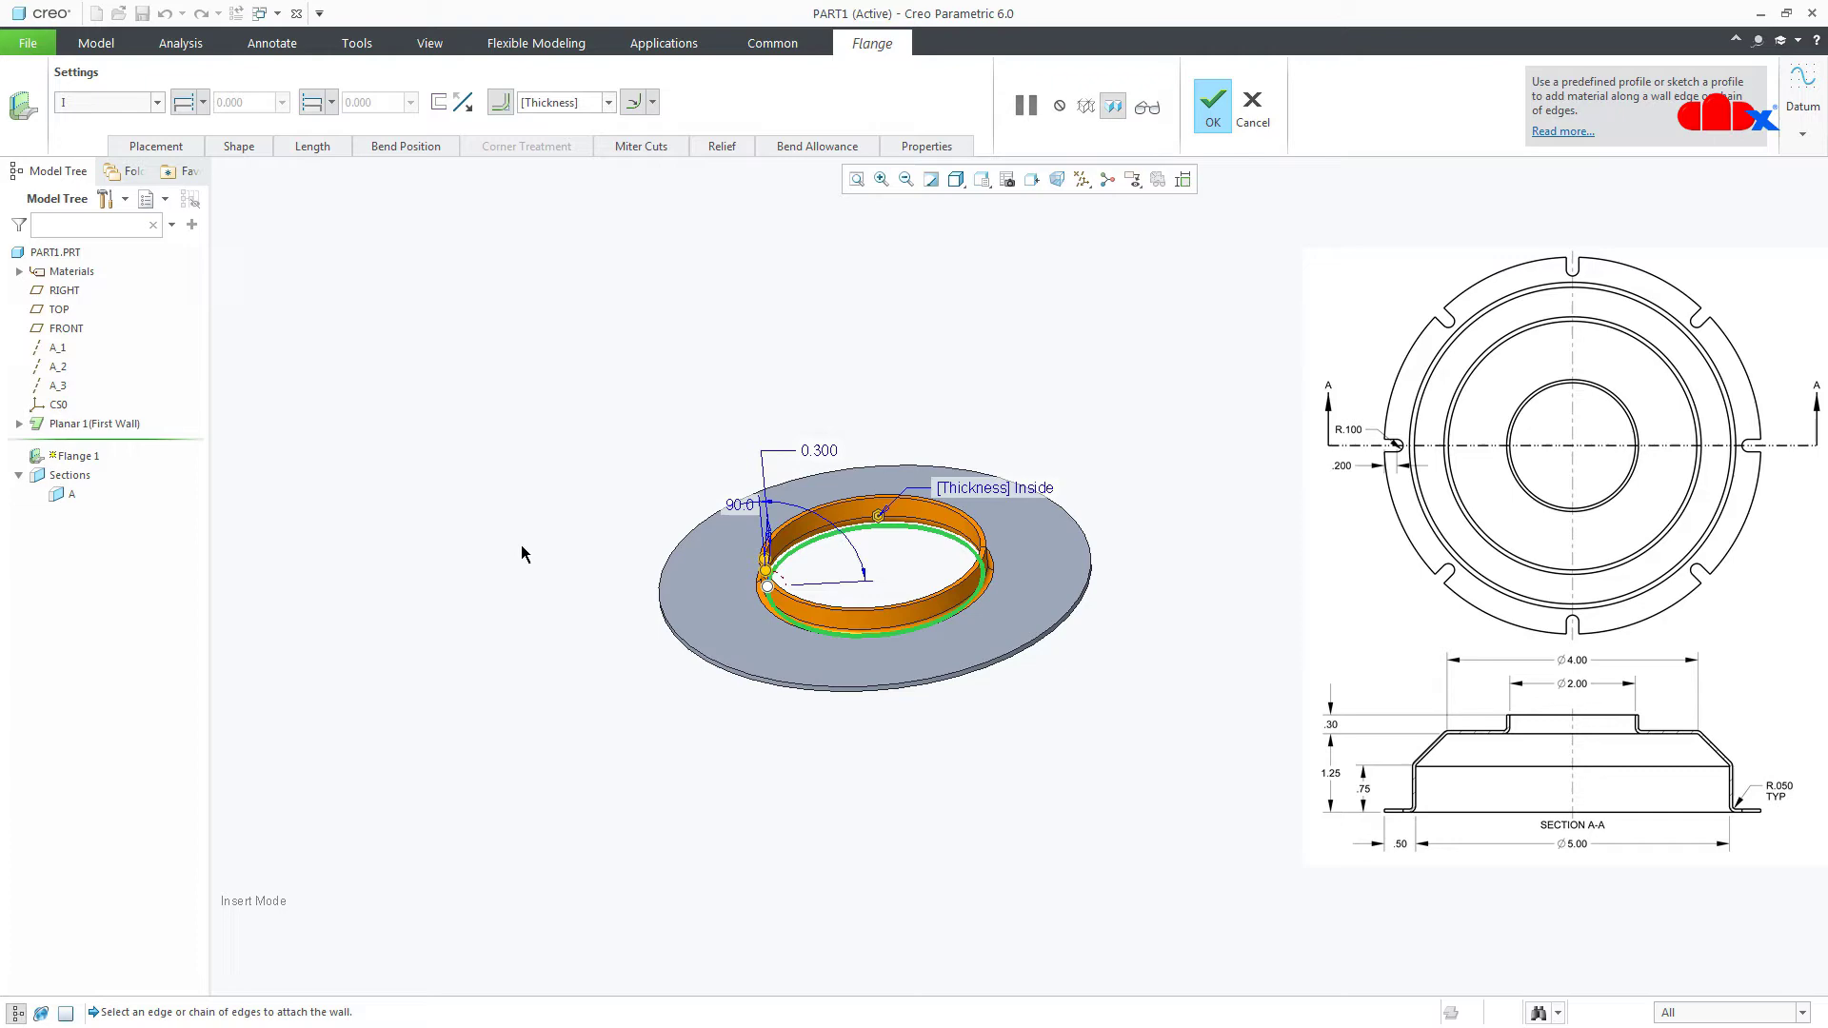
{"action": "scroll", "coordinate": [928, 744], "scroll_direction": "up", "scroll_amount": 6}
{"action": "mouse_move", "coordinate": [790, 585]}
{"action": "middle_mouse_down"}
{"action": "mouse_move", "coordinate": [714, 552]}
{"action": "mouse_move", "coordinate": [775, 562]}
{"action": "middle_mouse_up"}
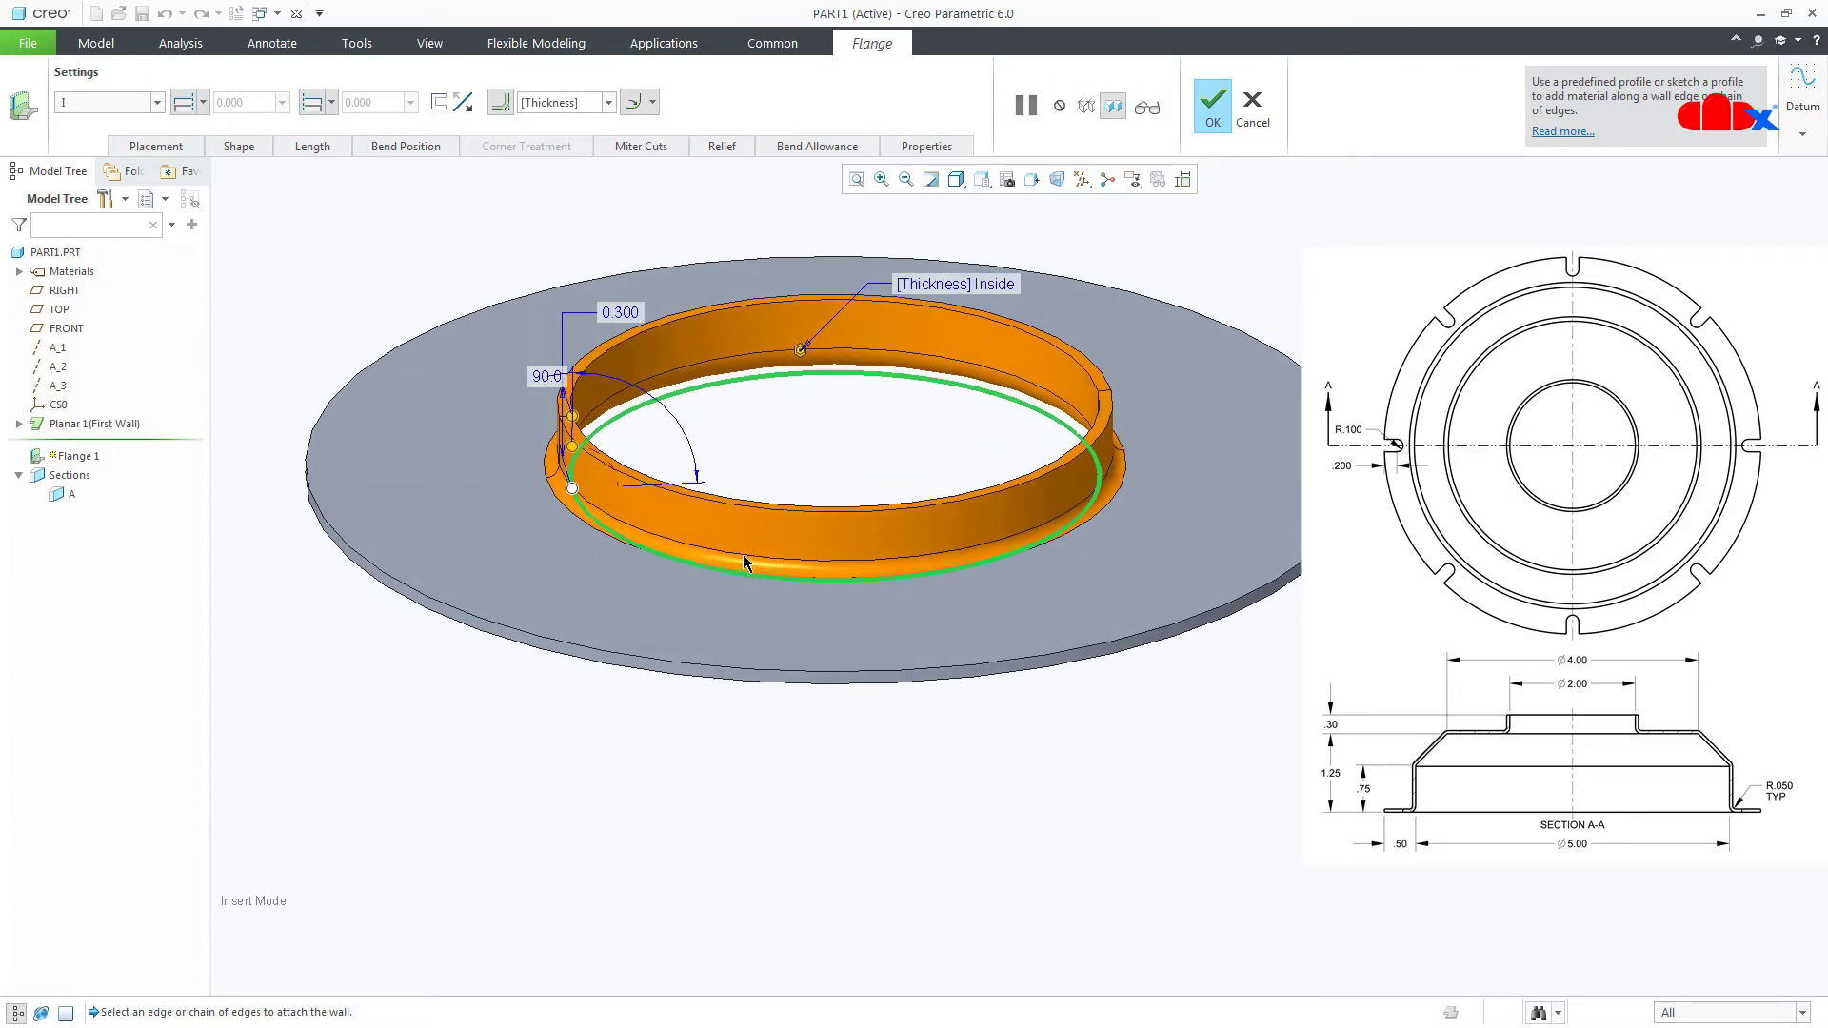
{"action": "left_click", "coordinate": [691, 558]}
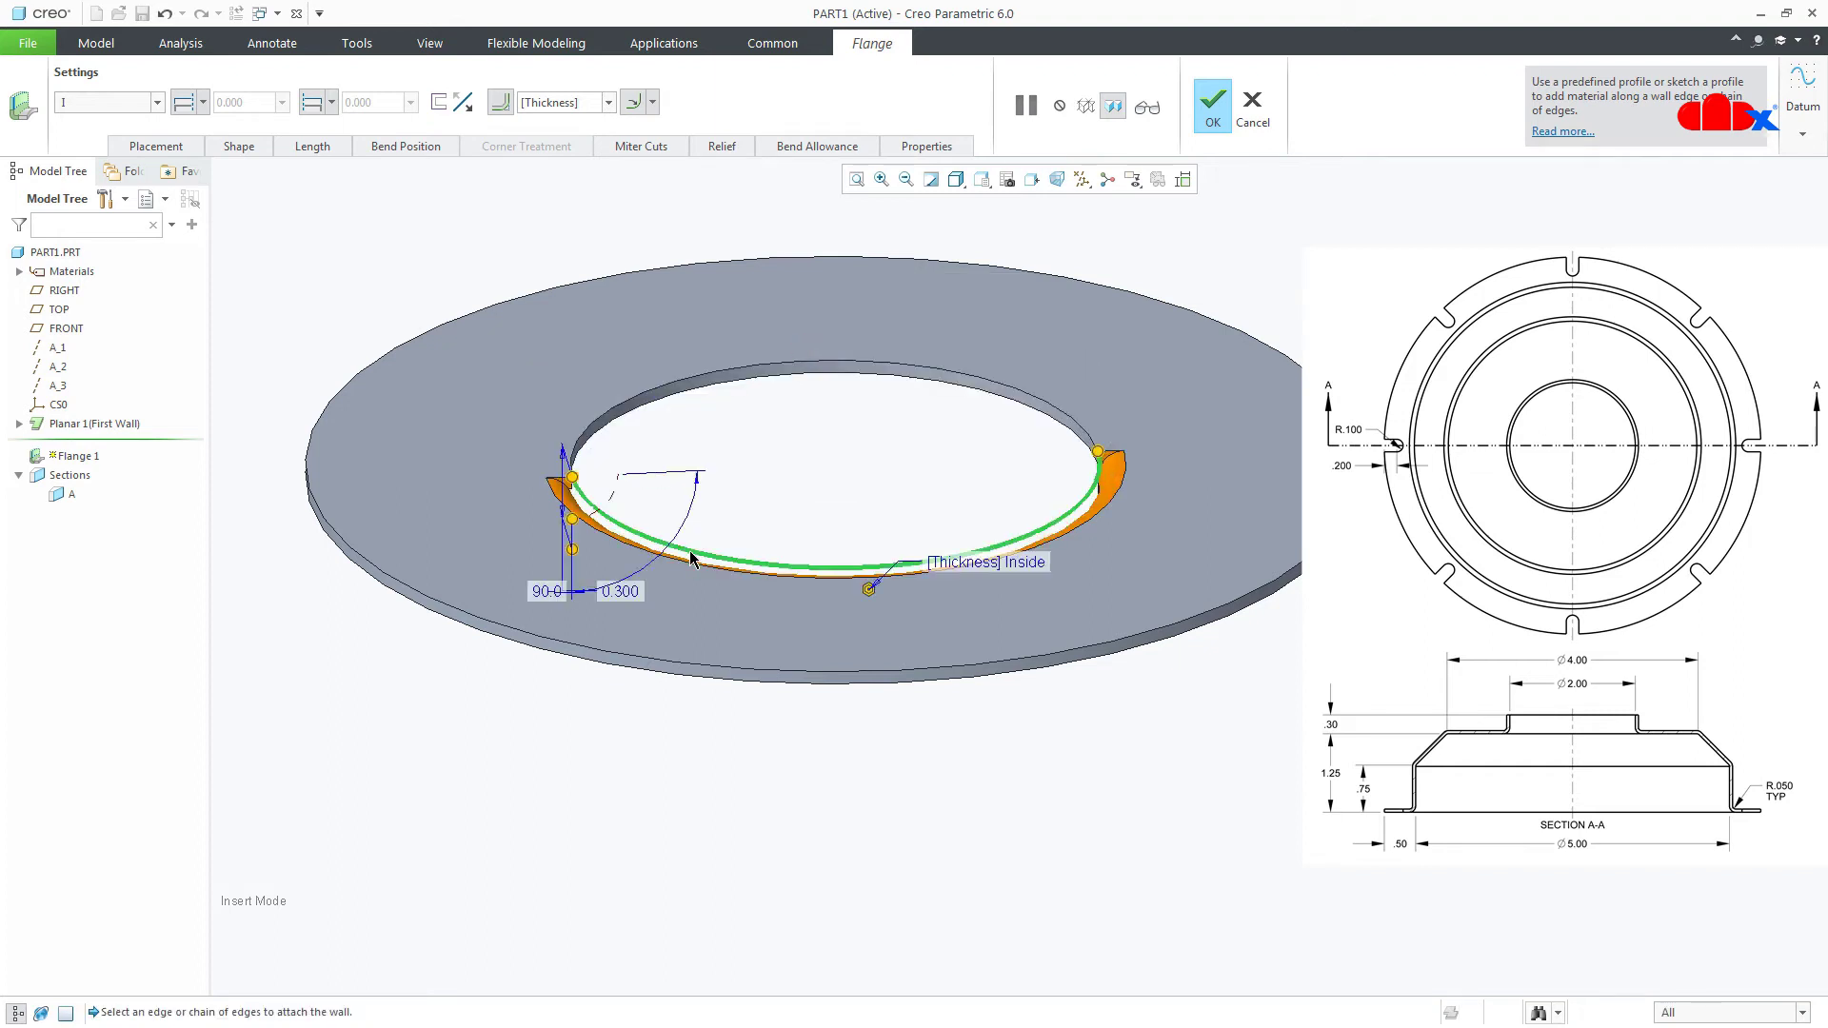
{"action": "left_click", "coordinate": [589, 454]}
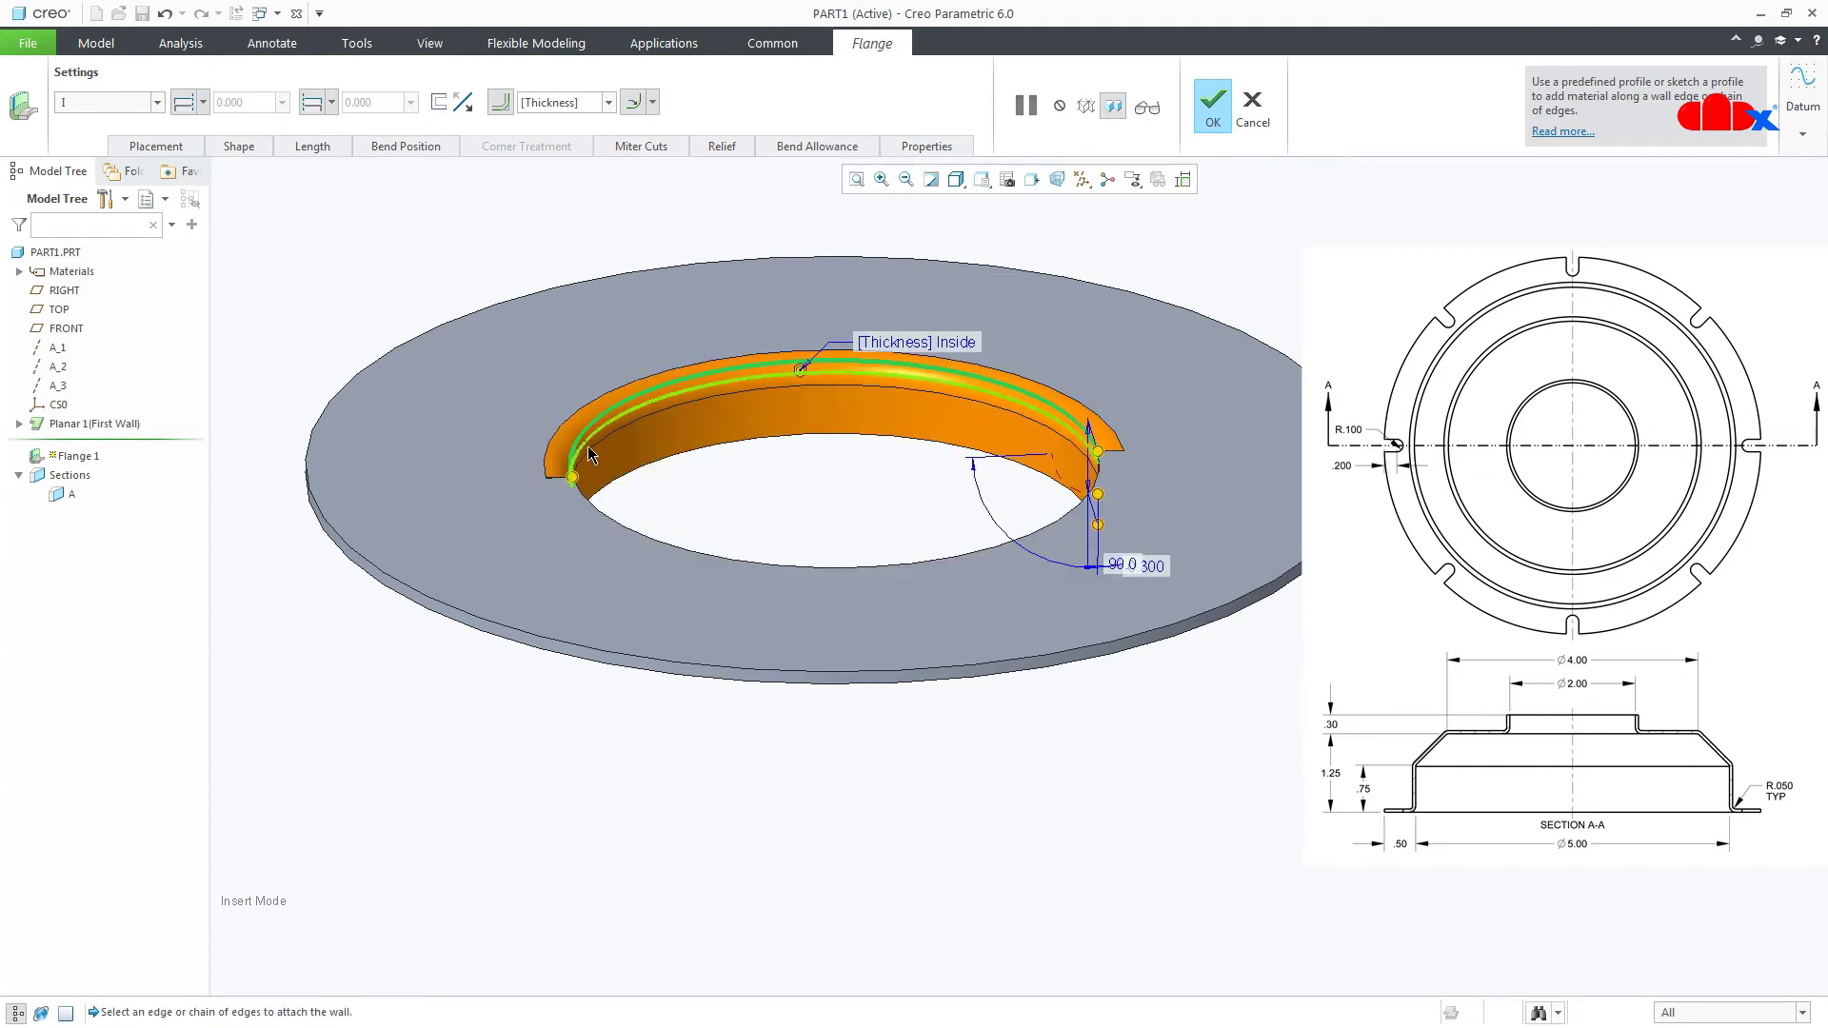
{"action": "left_click", "coordinate": [605, 539], "text": "shift"}
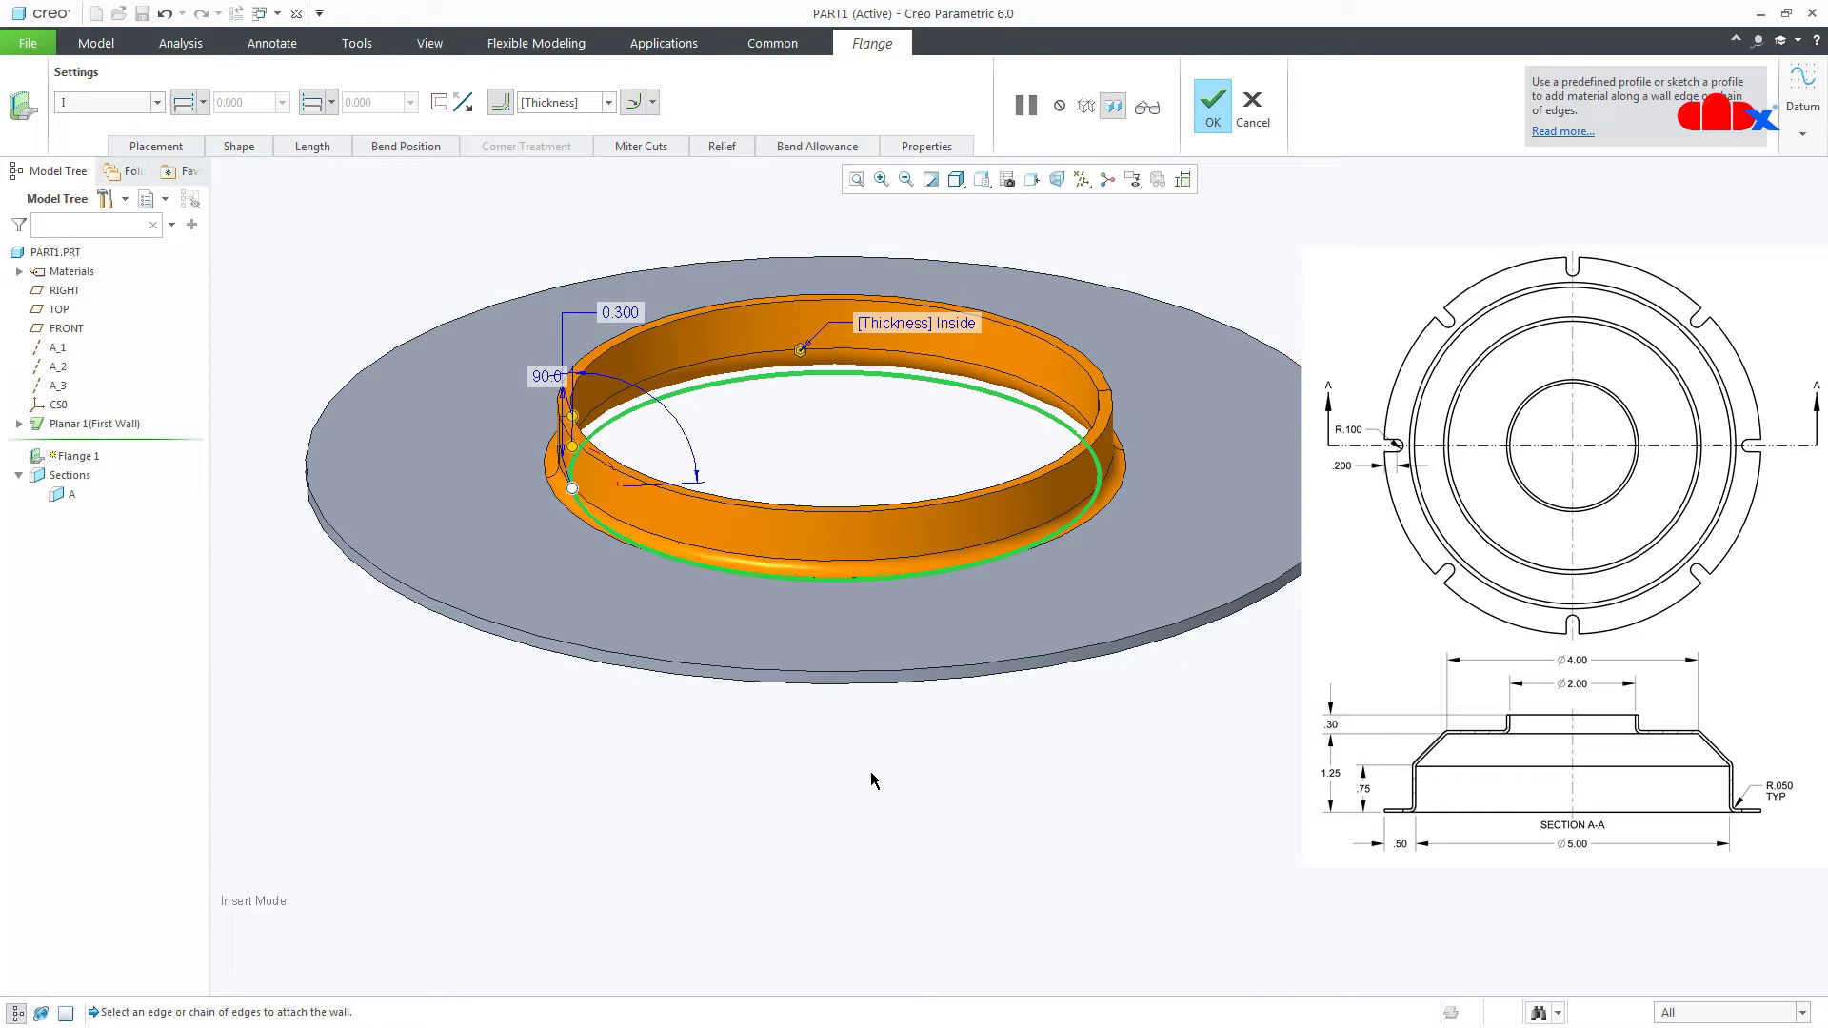
{"action": "left_click", "coordinate": [1252, 110]}
Confirm discarding the Flange 1 edit, then inspect and accept Flange 2's stepped profile sketch
{"action": "left_click", "coordinate": [932, 557]}
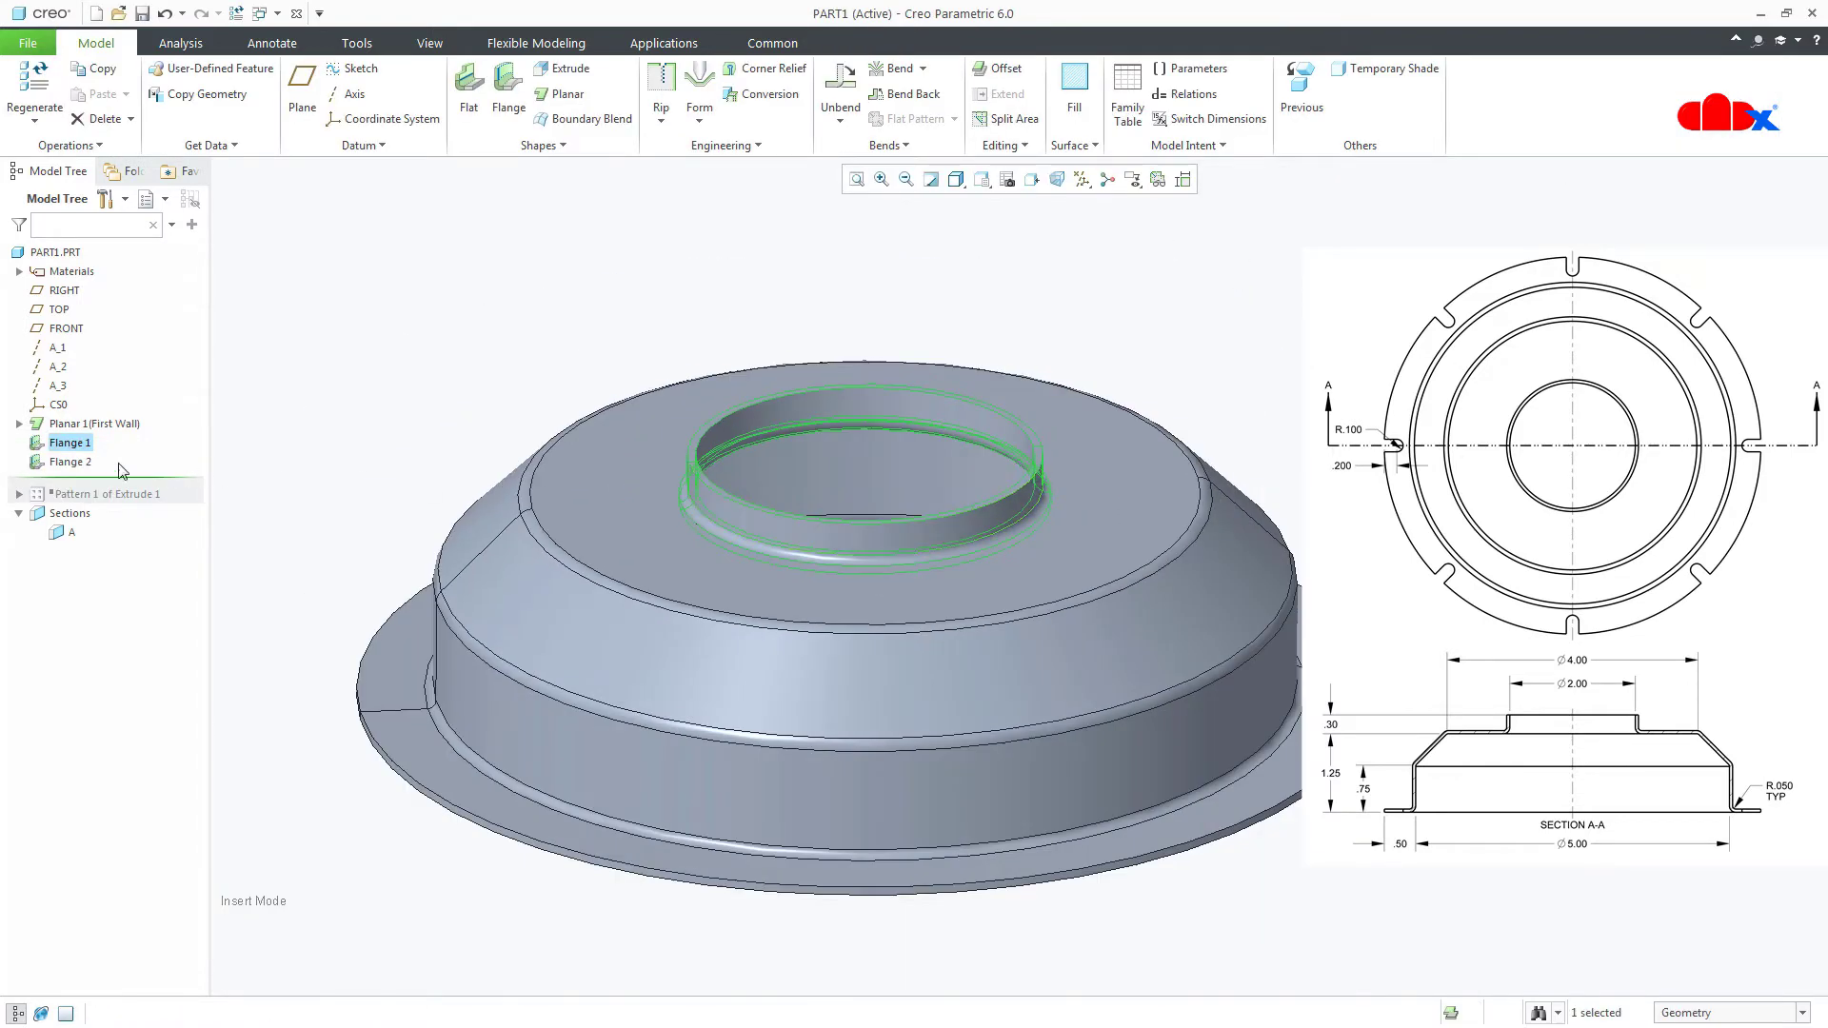
{"action": "left_click", "coordinate": [61, 463]}
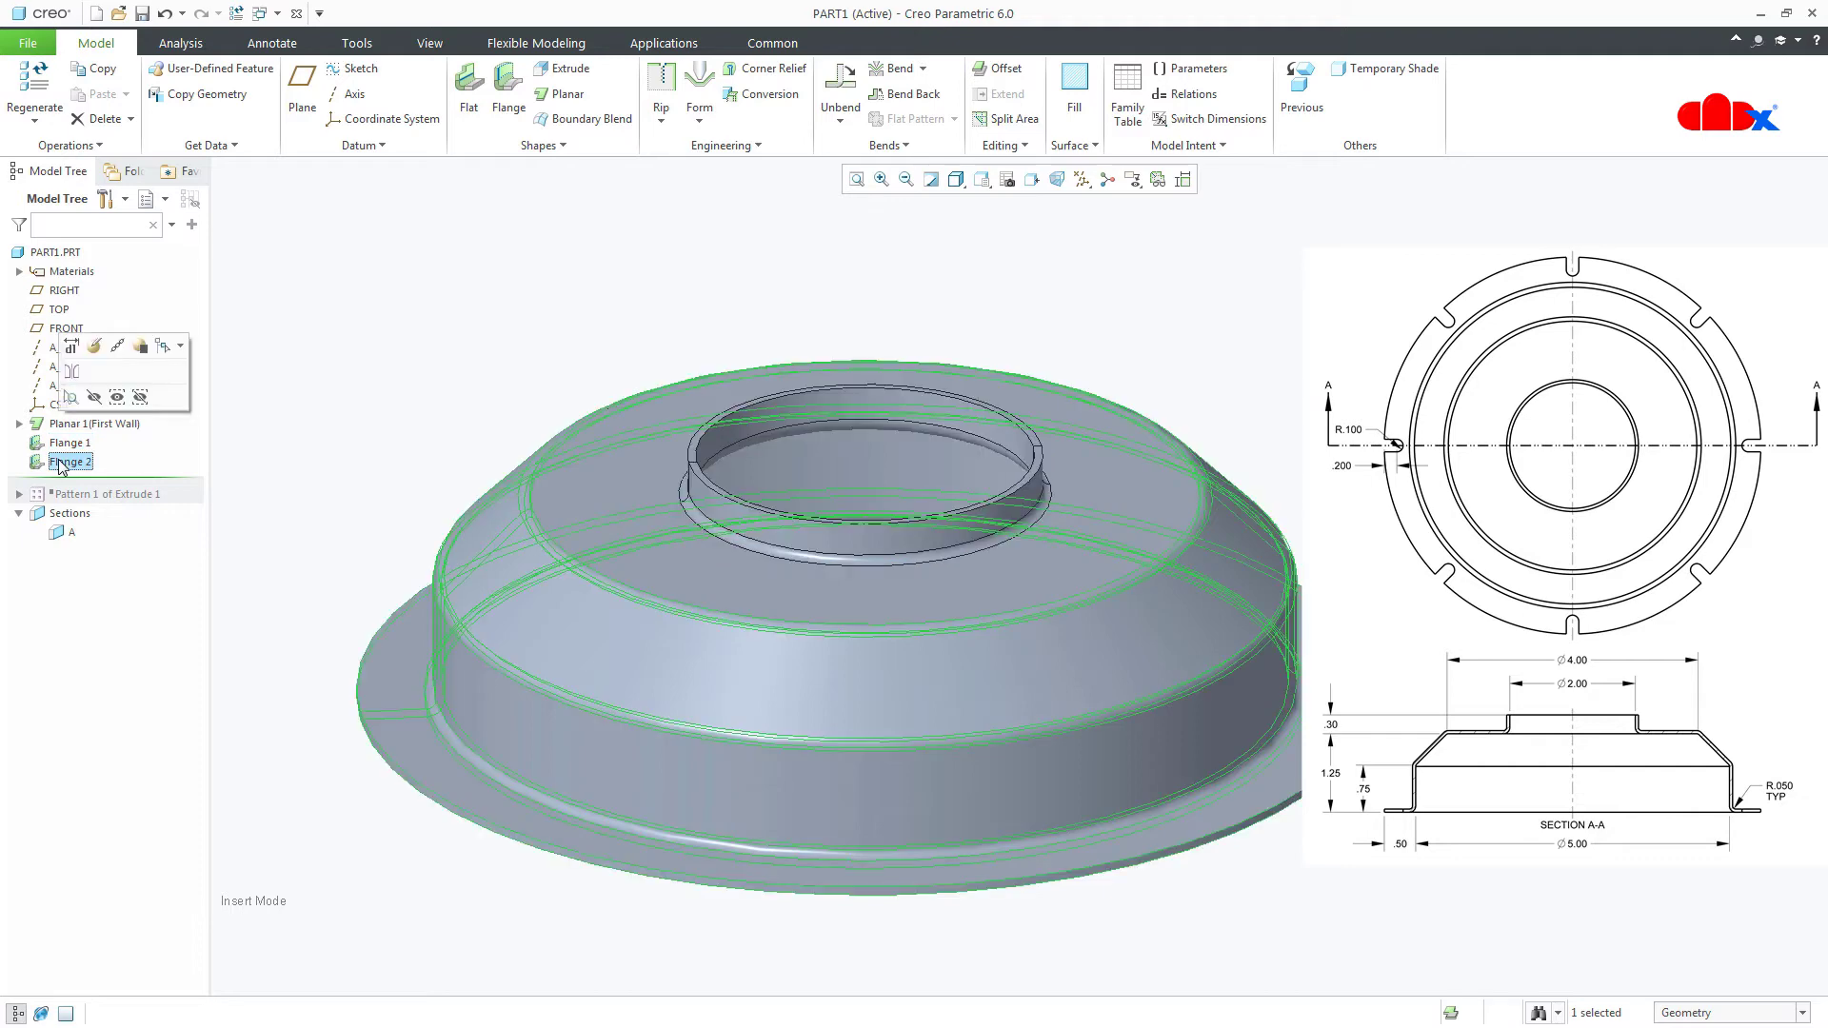
{"action": "left_click", "coordinate": [94, 346]}
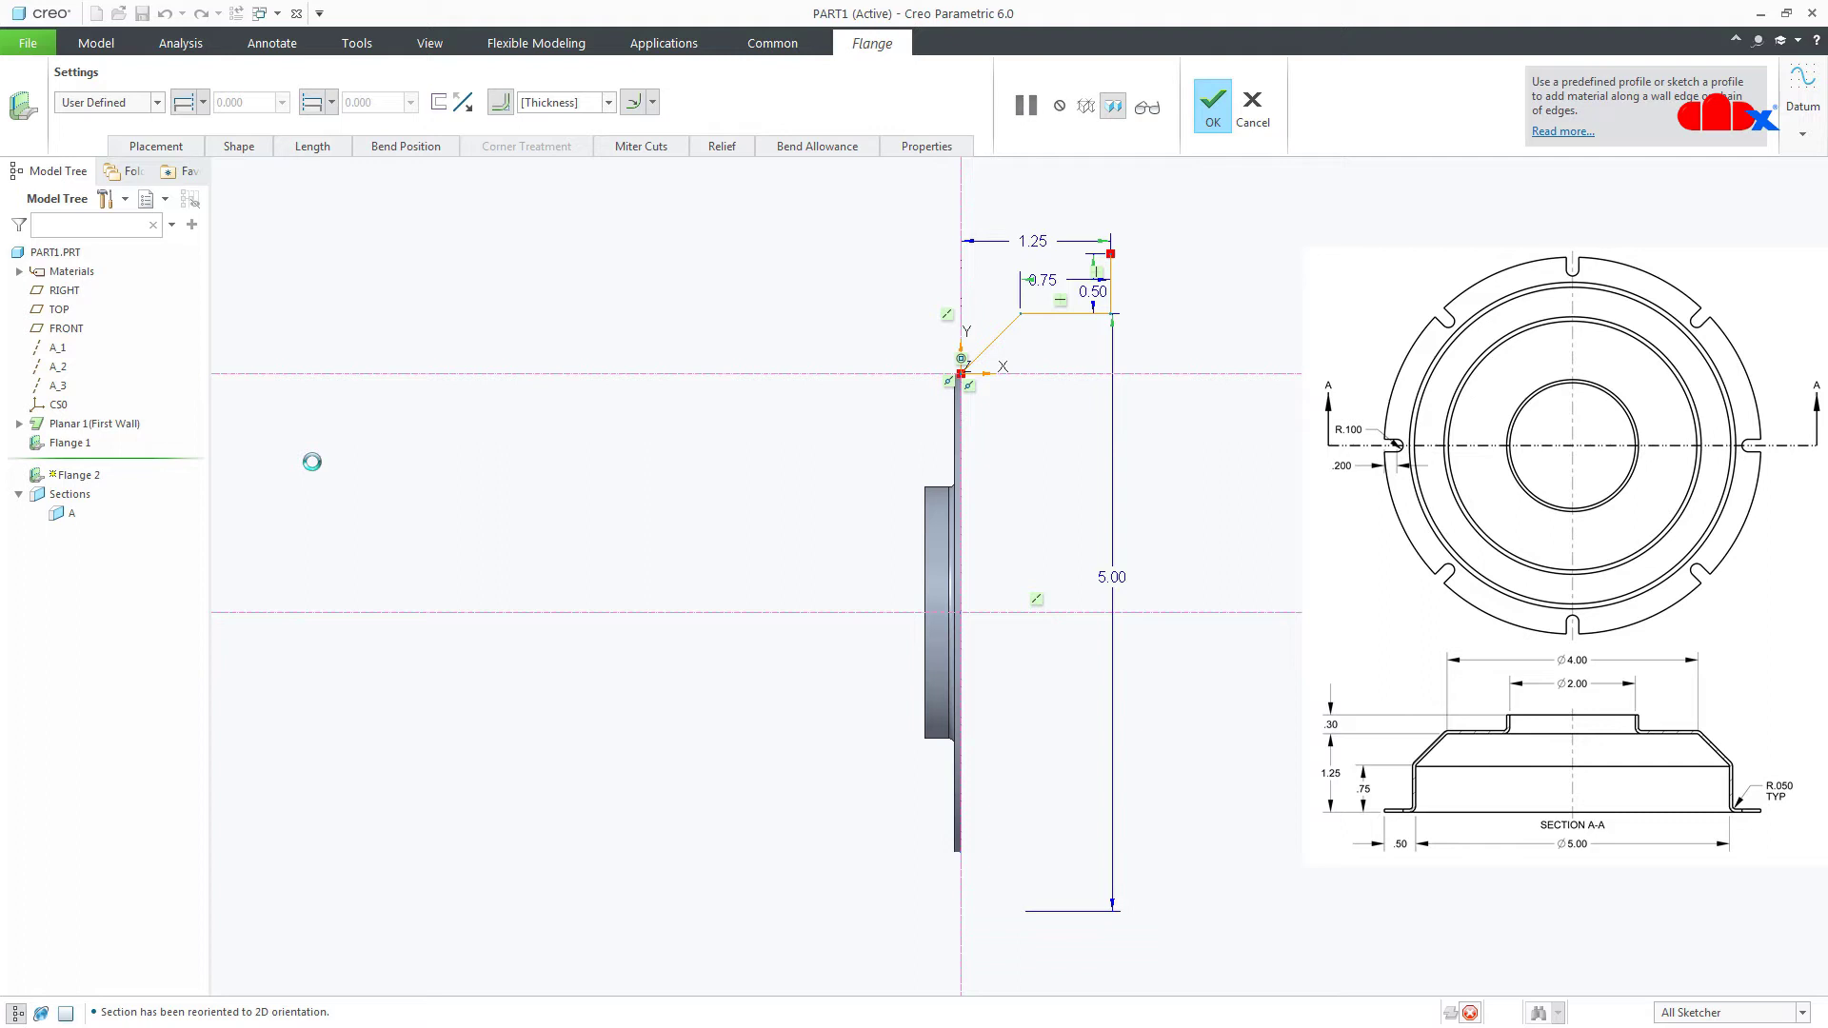
{"action": "scroll", "coordinate": [1017, 411], "scroll_direction": "up", "scroll_amount": 4}
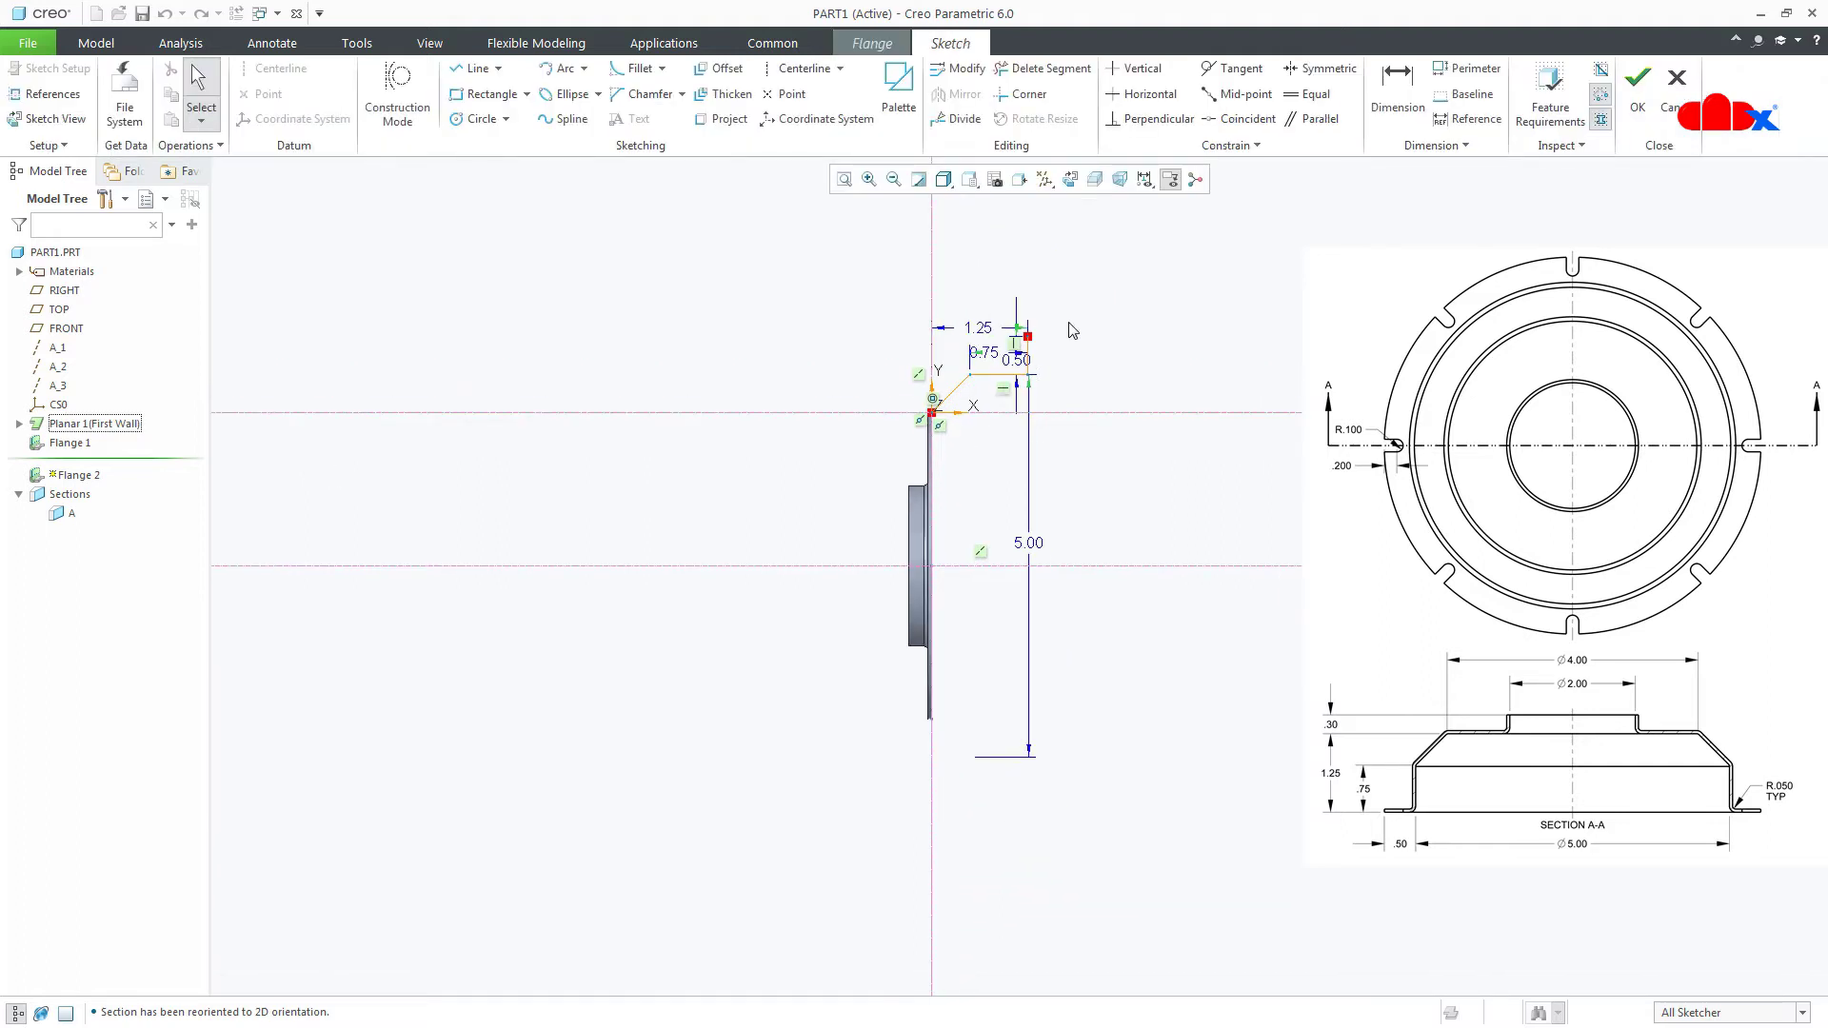
{"action": "scroll", "coordinate": [771, 569], "scroll_direction": "up", "scroll_amount": 3}
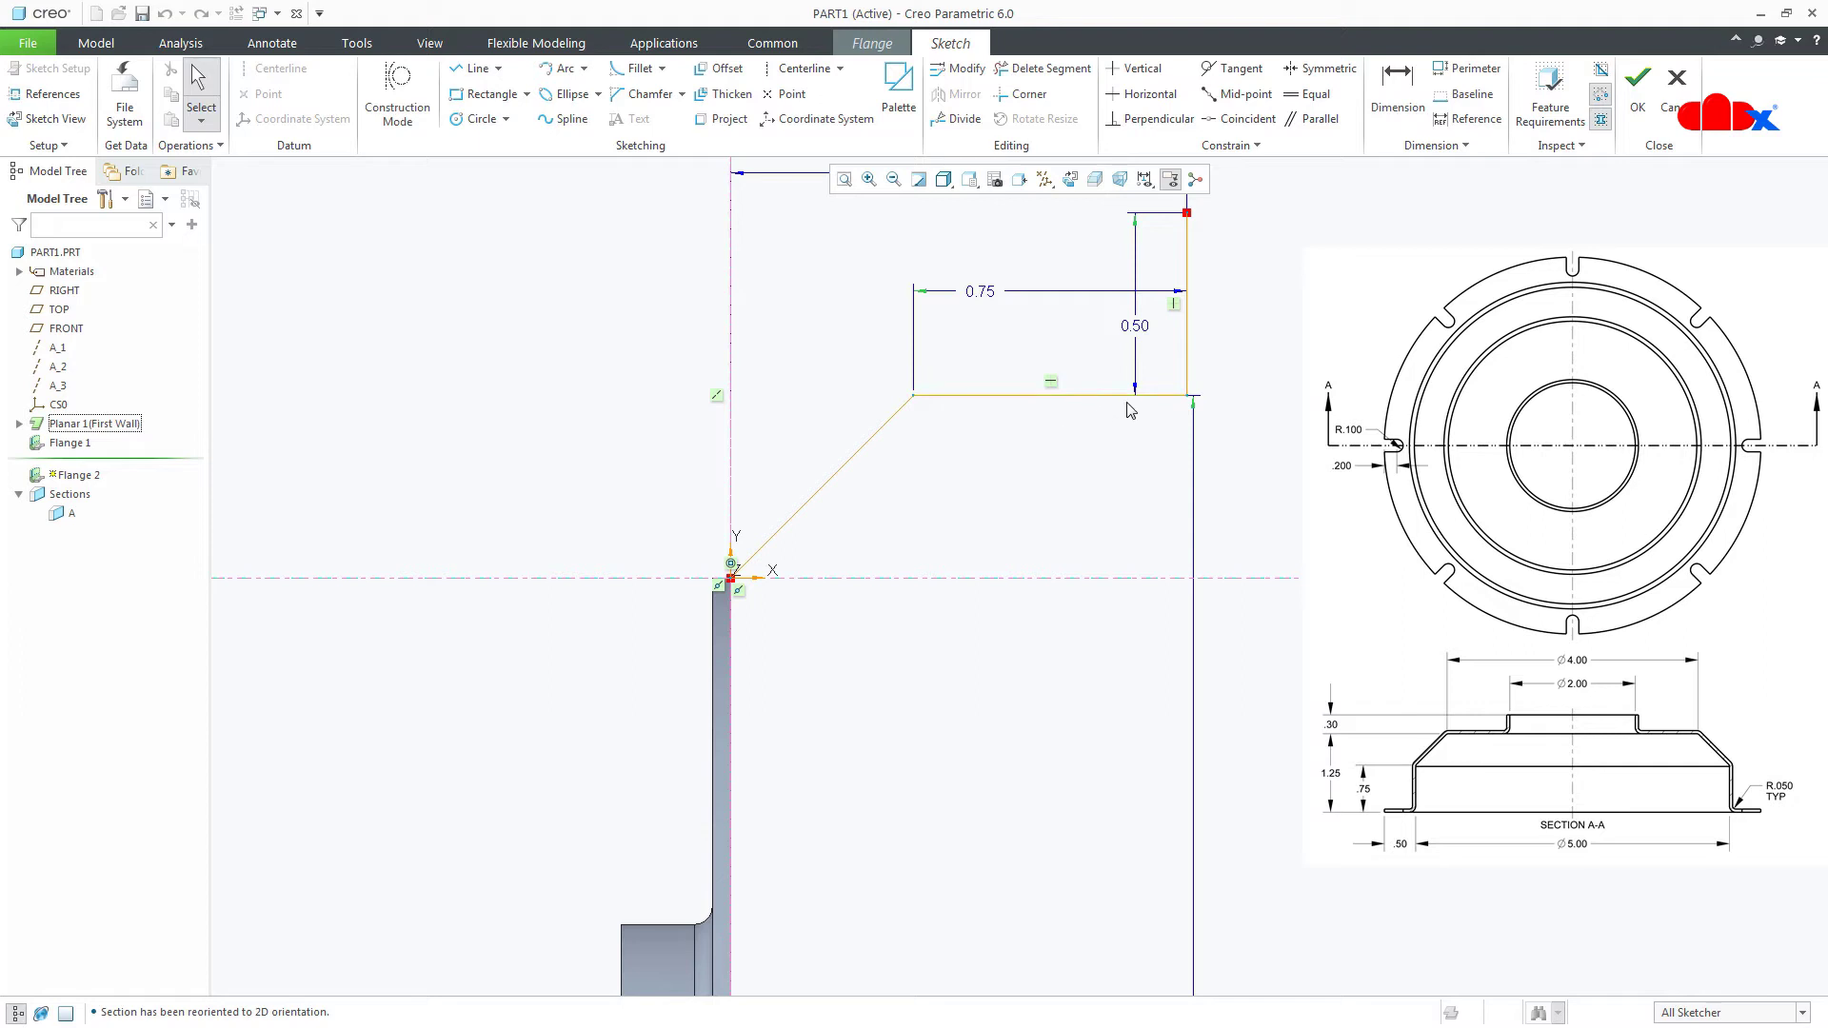
{"action": "scroll", "coordinate": [957, 676], "scroll_direction": "down", "scroll_amount": 1}
{"action": "scroll", "coordinate": [1123, 557], "scroll_direction": "down", "scroll_amount": 1}
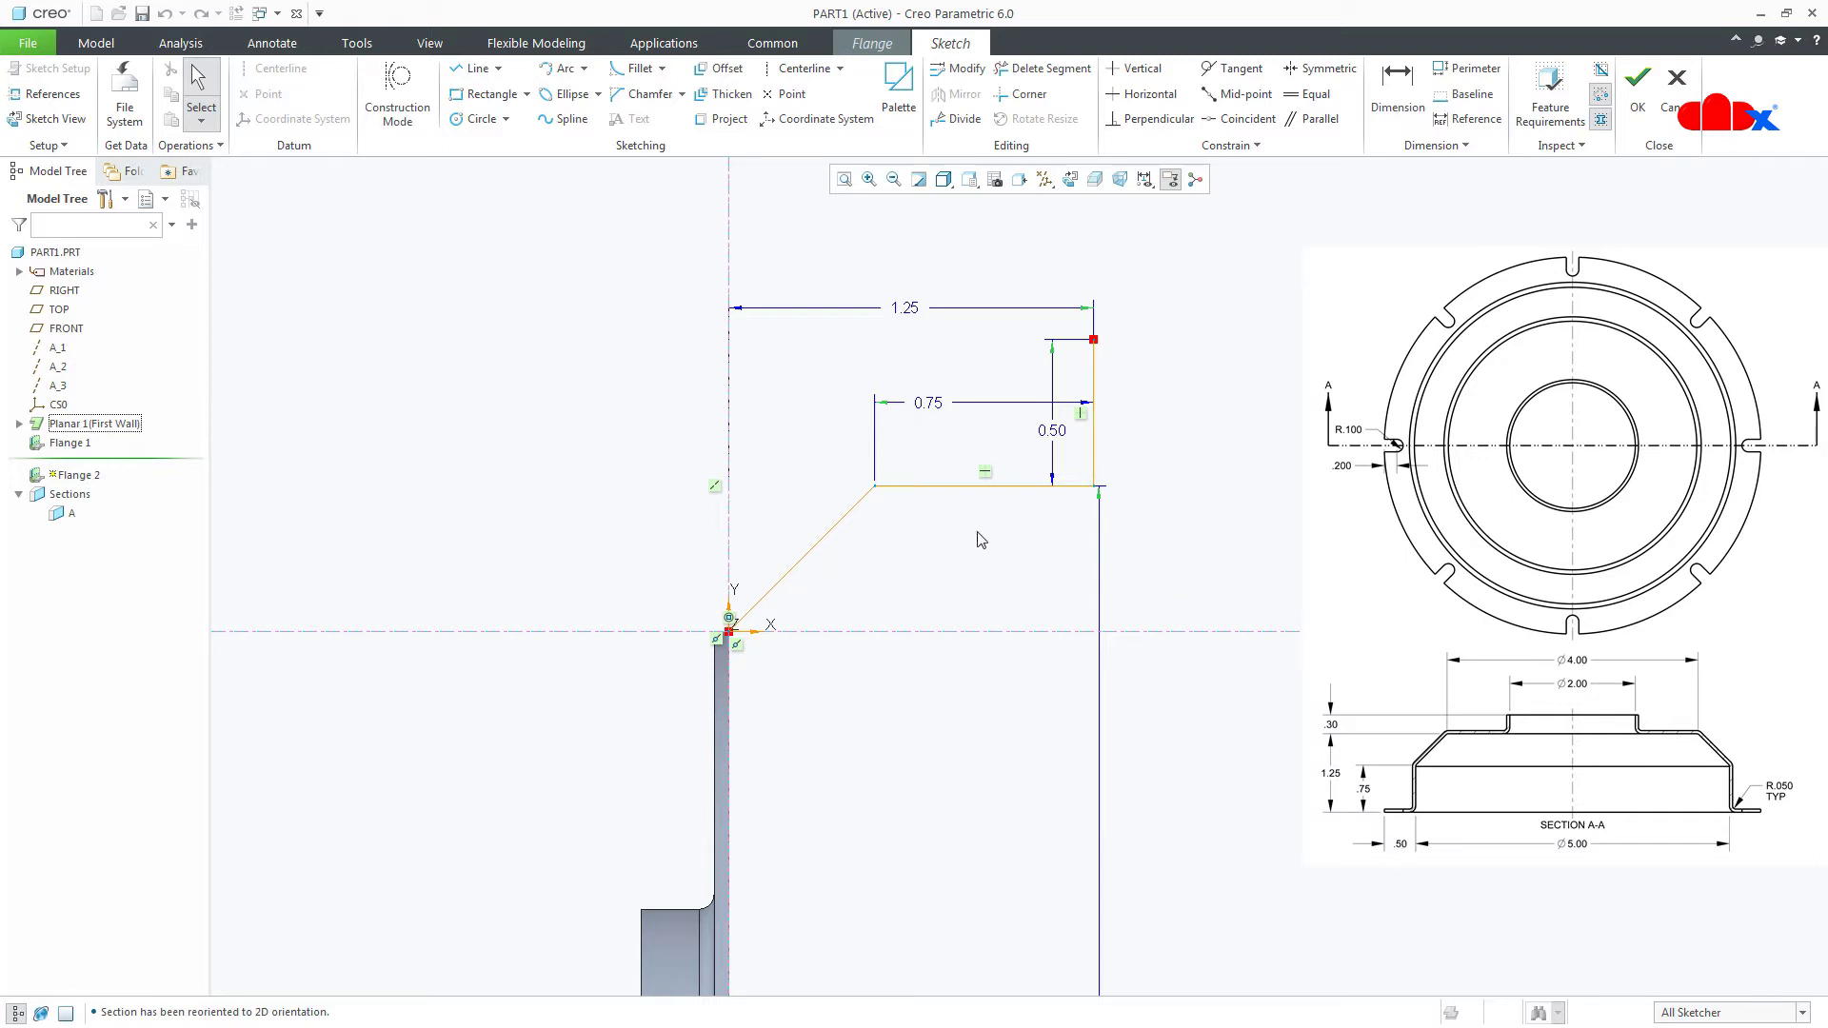
{"action": "left_click", "coordinate": [1638, 83]}
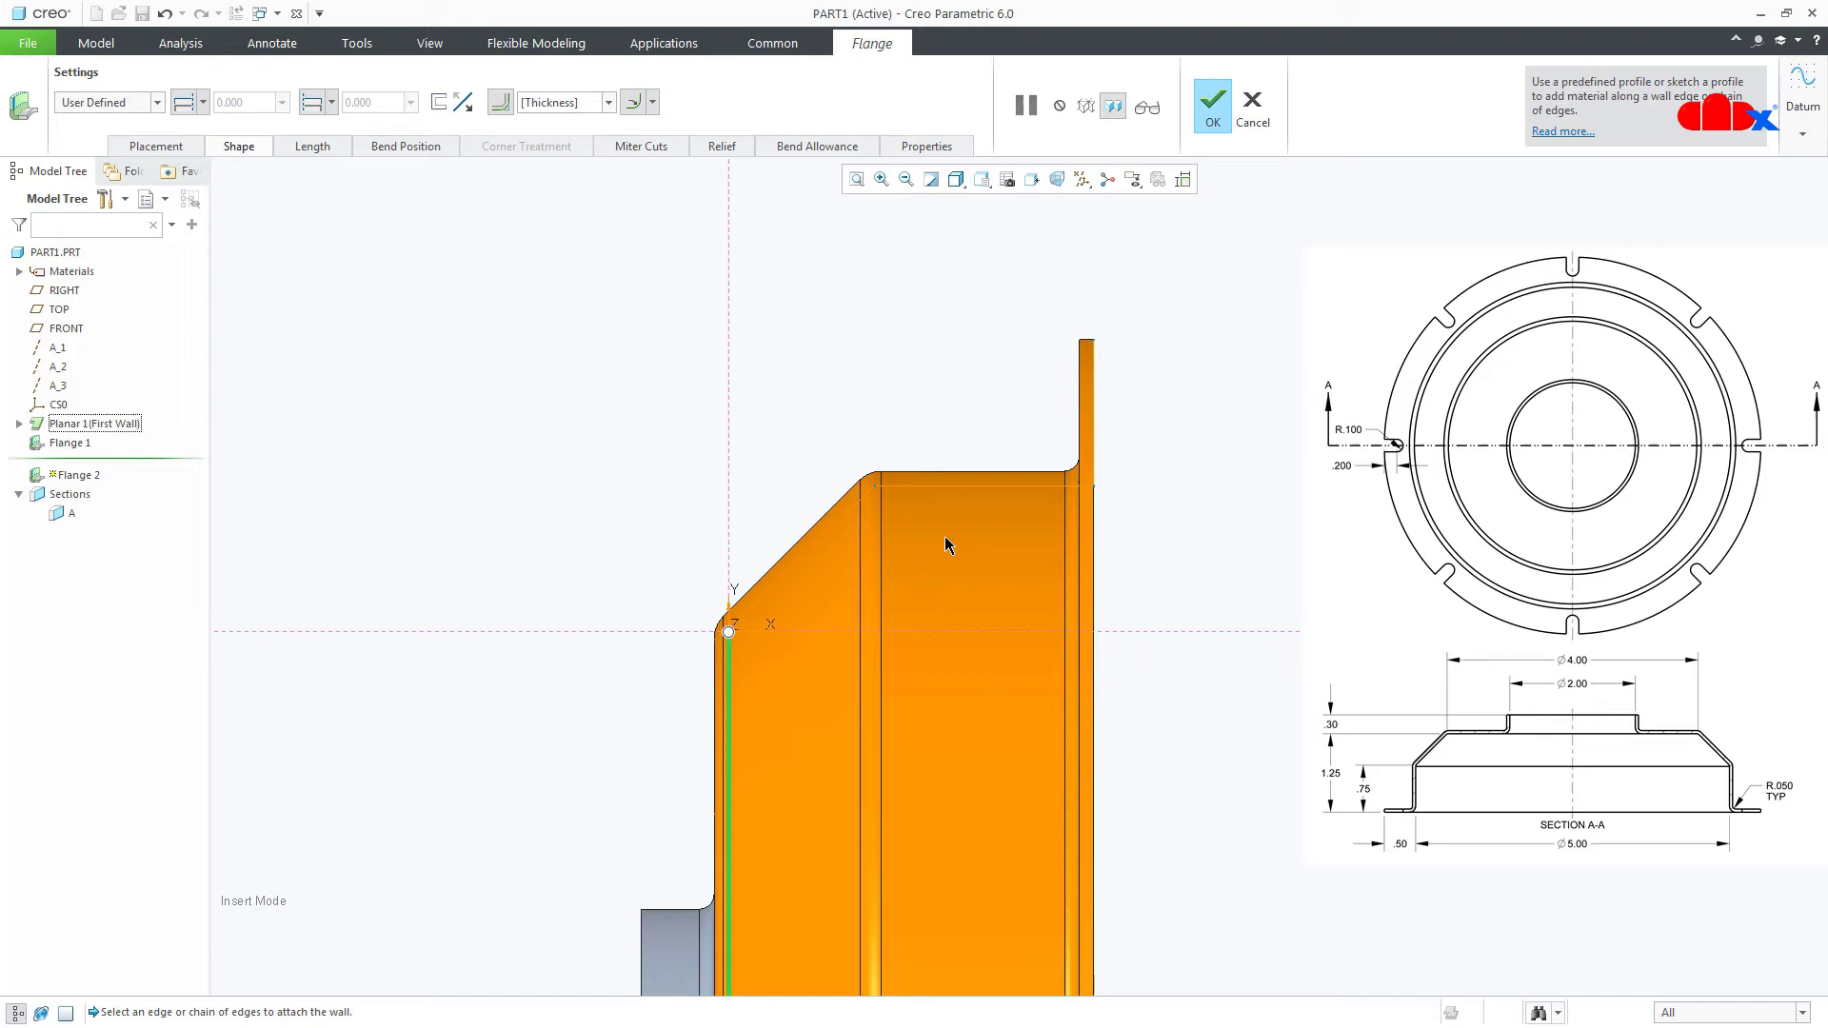
Review Flange 2 in 3-D, then cancel its edit and confirm discarding the changes
{"action": "key", "text": "ctrl+d"}
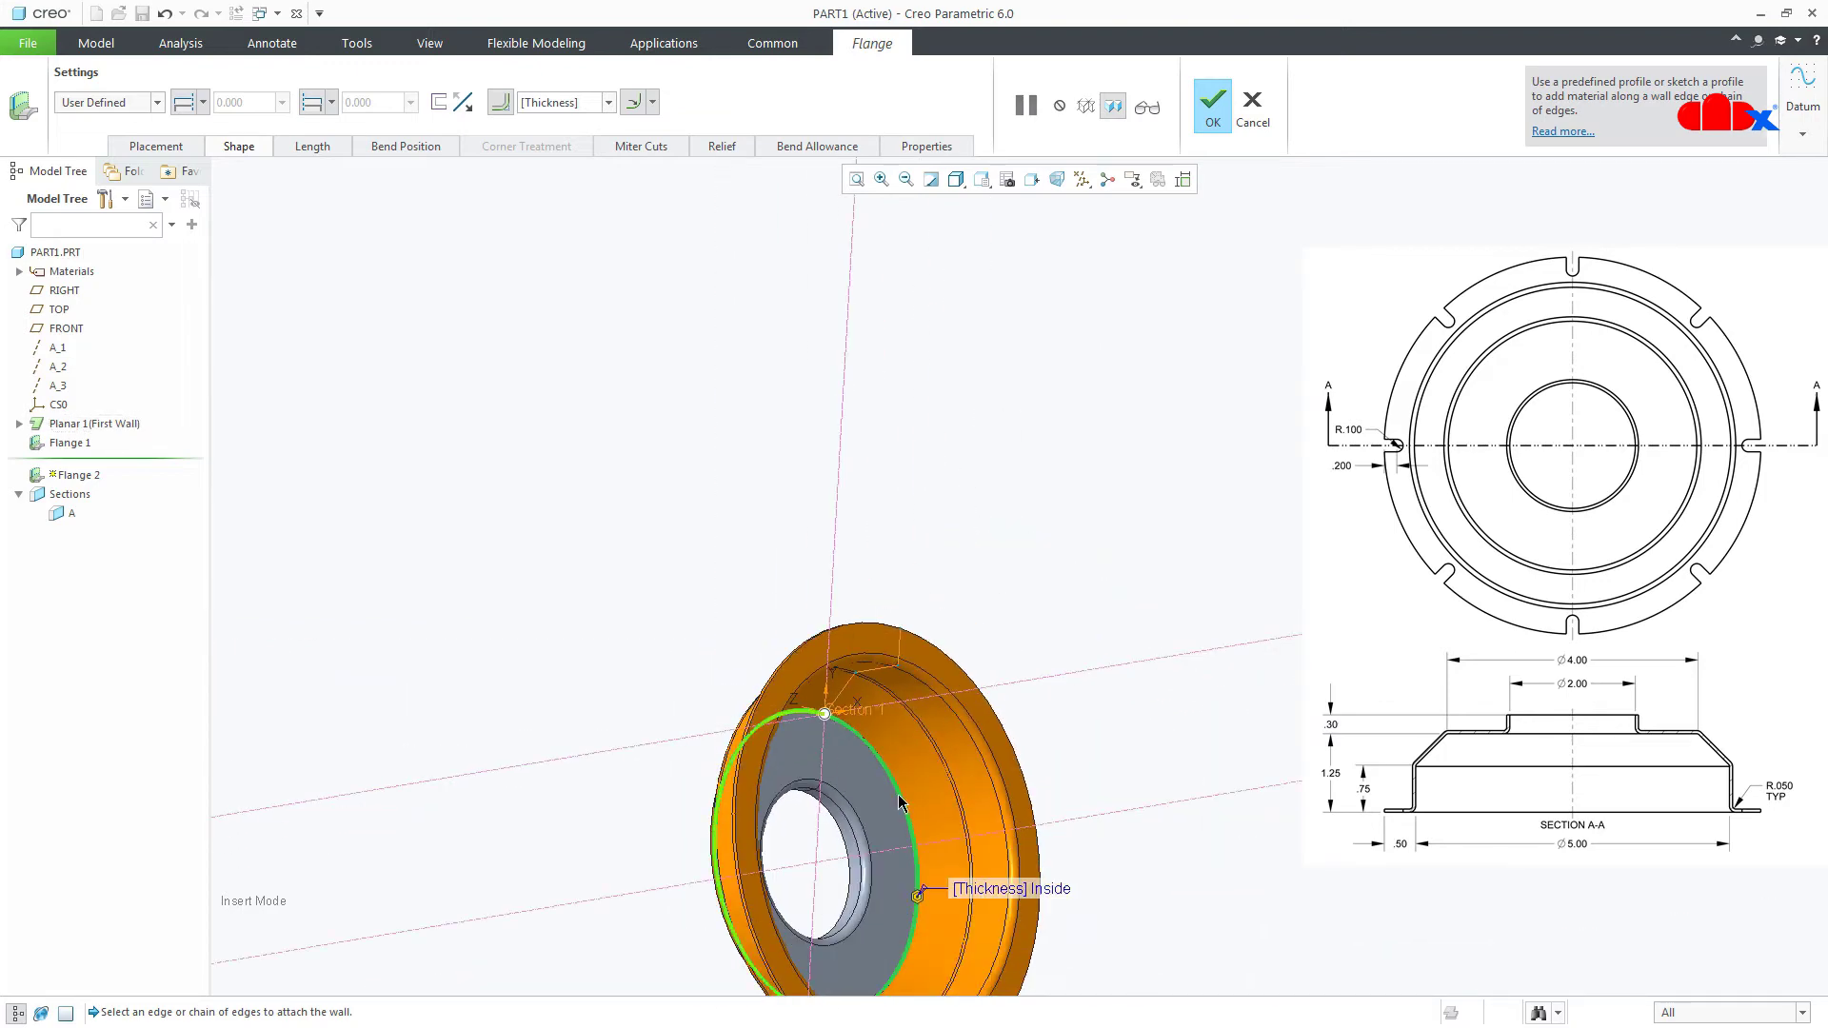
{"action": "middle_click_drag", "start_coordinate": [948, 809], "coordinate": [836, 782]}
{"action": "left_click", "coordinate": [593, 103]}
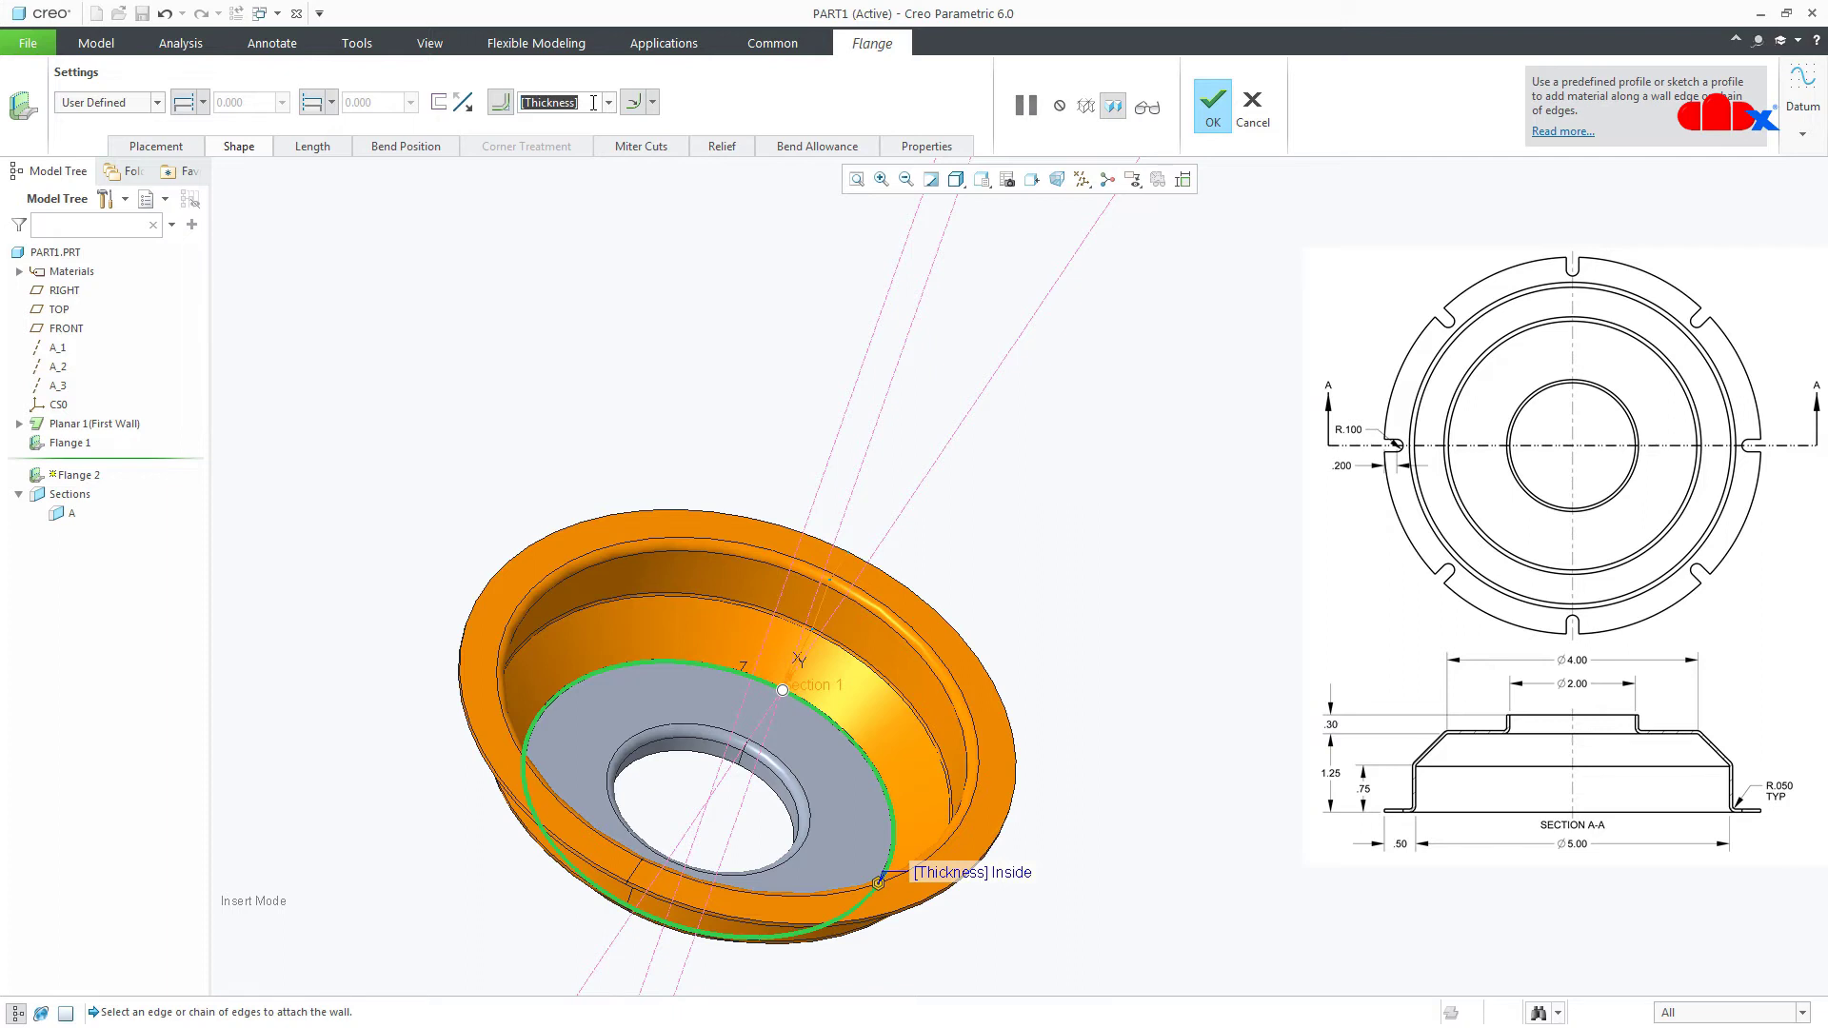
{"action": "left_click", "coordinate": [1253, 112]}
{"action": "left_click", "coordinate": [915, 558]}
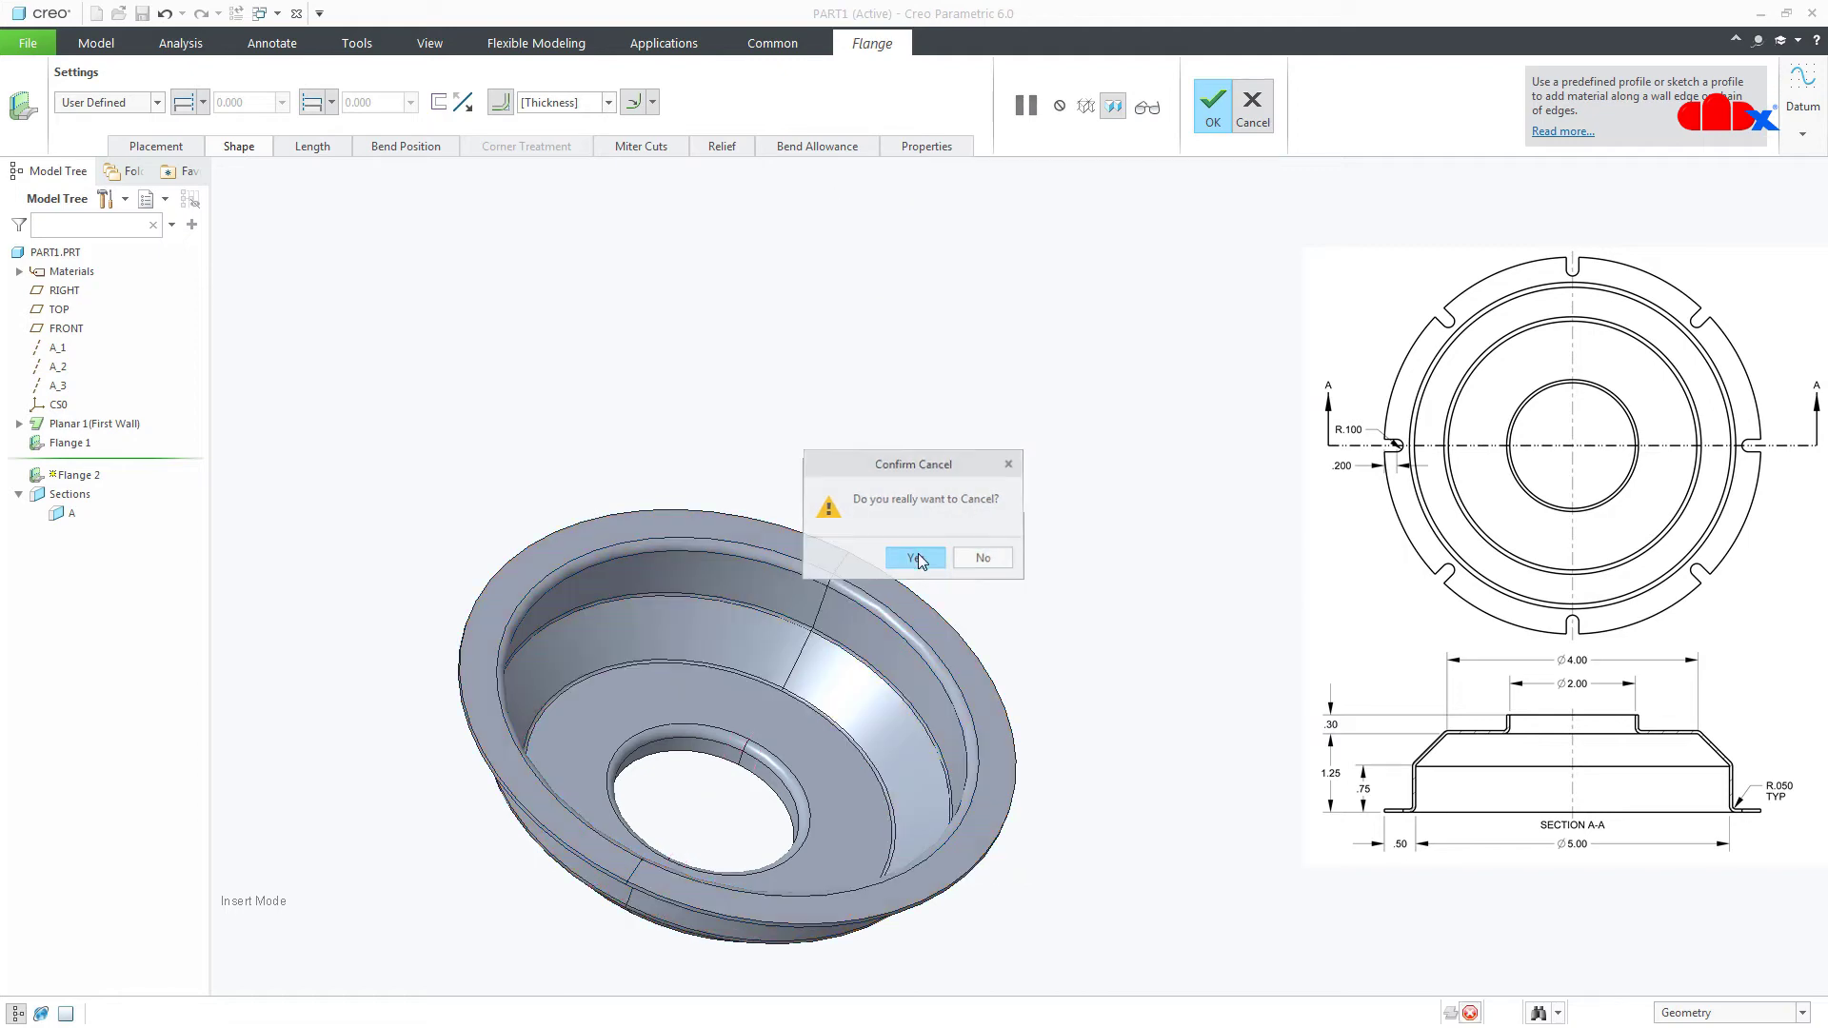
{"action": "key", "text": "ctrl+d"}
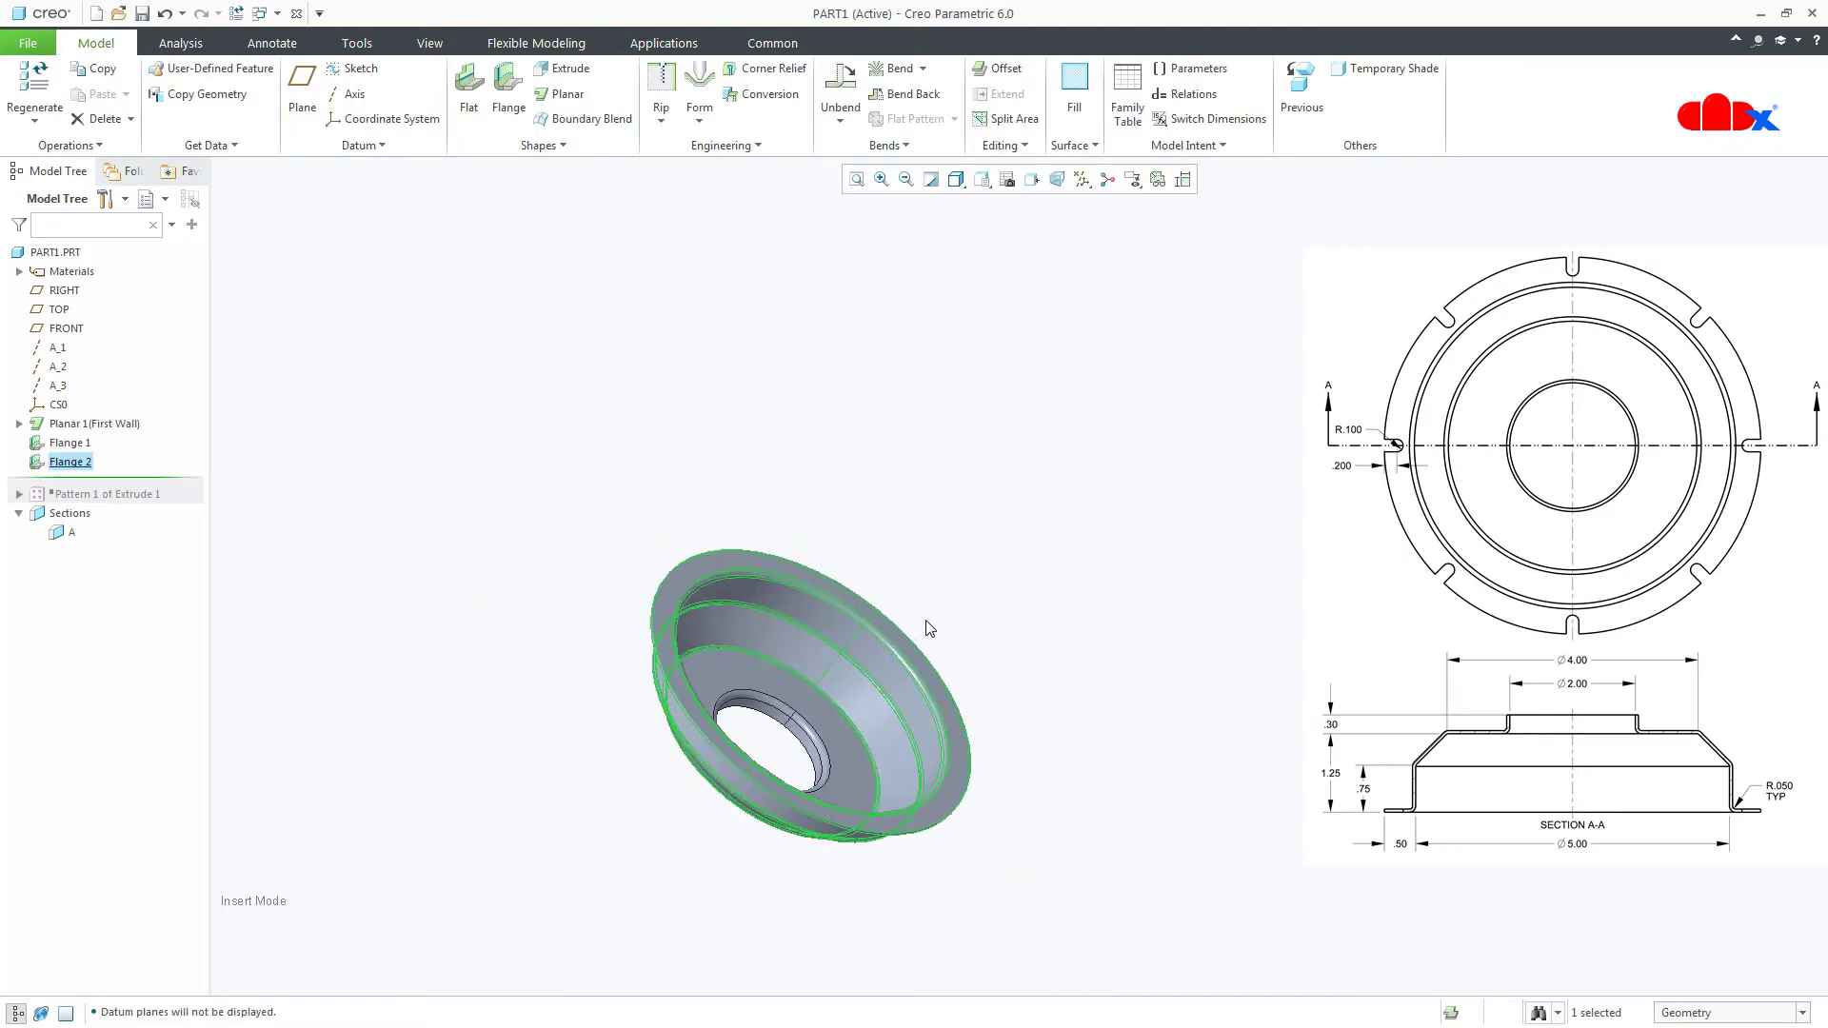
{"action": "left_click", "coordinate": [583, 667]}
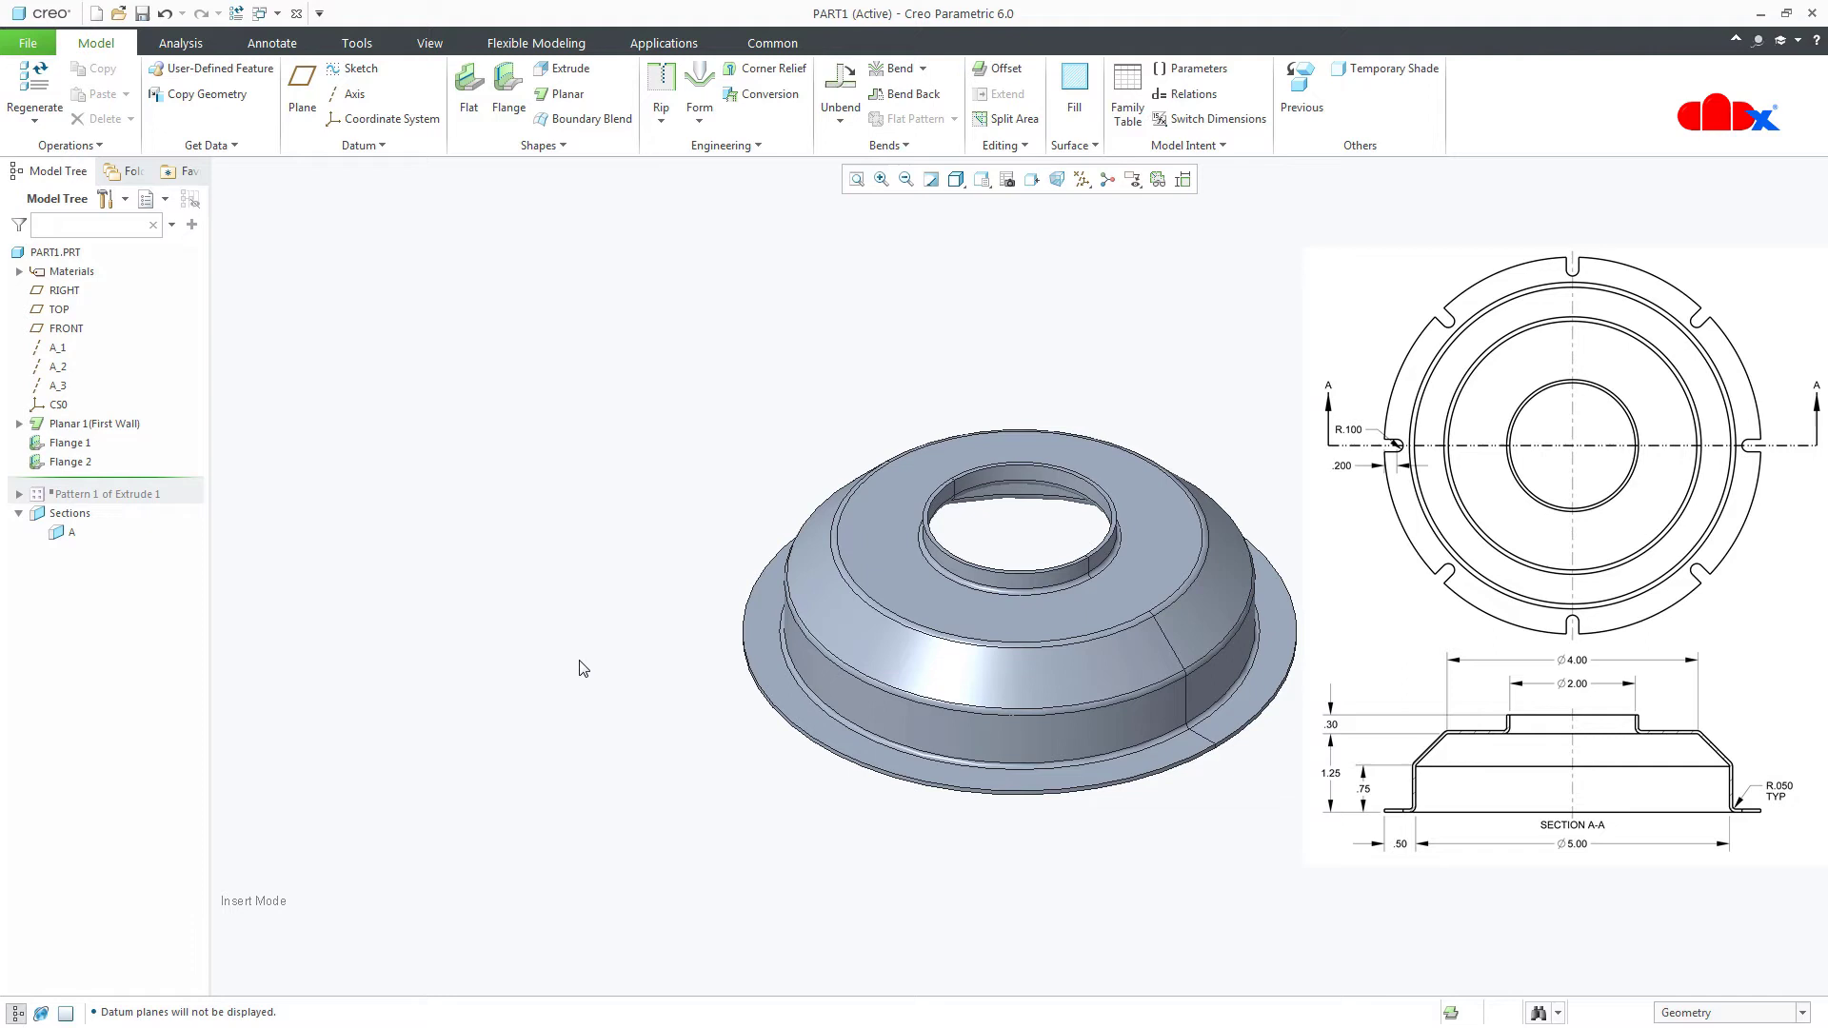
{"action": "left_click_drag", "start_coordinate": [188, 481], "coordinate": [186, 502]}
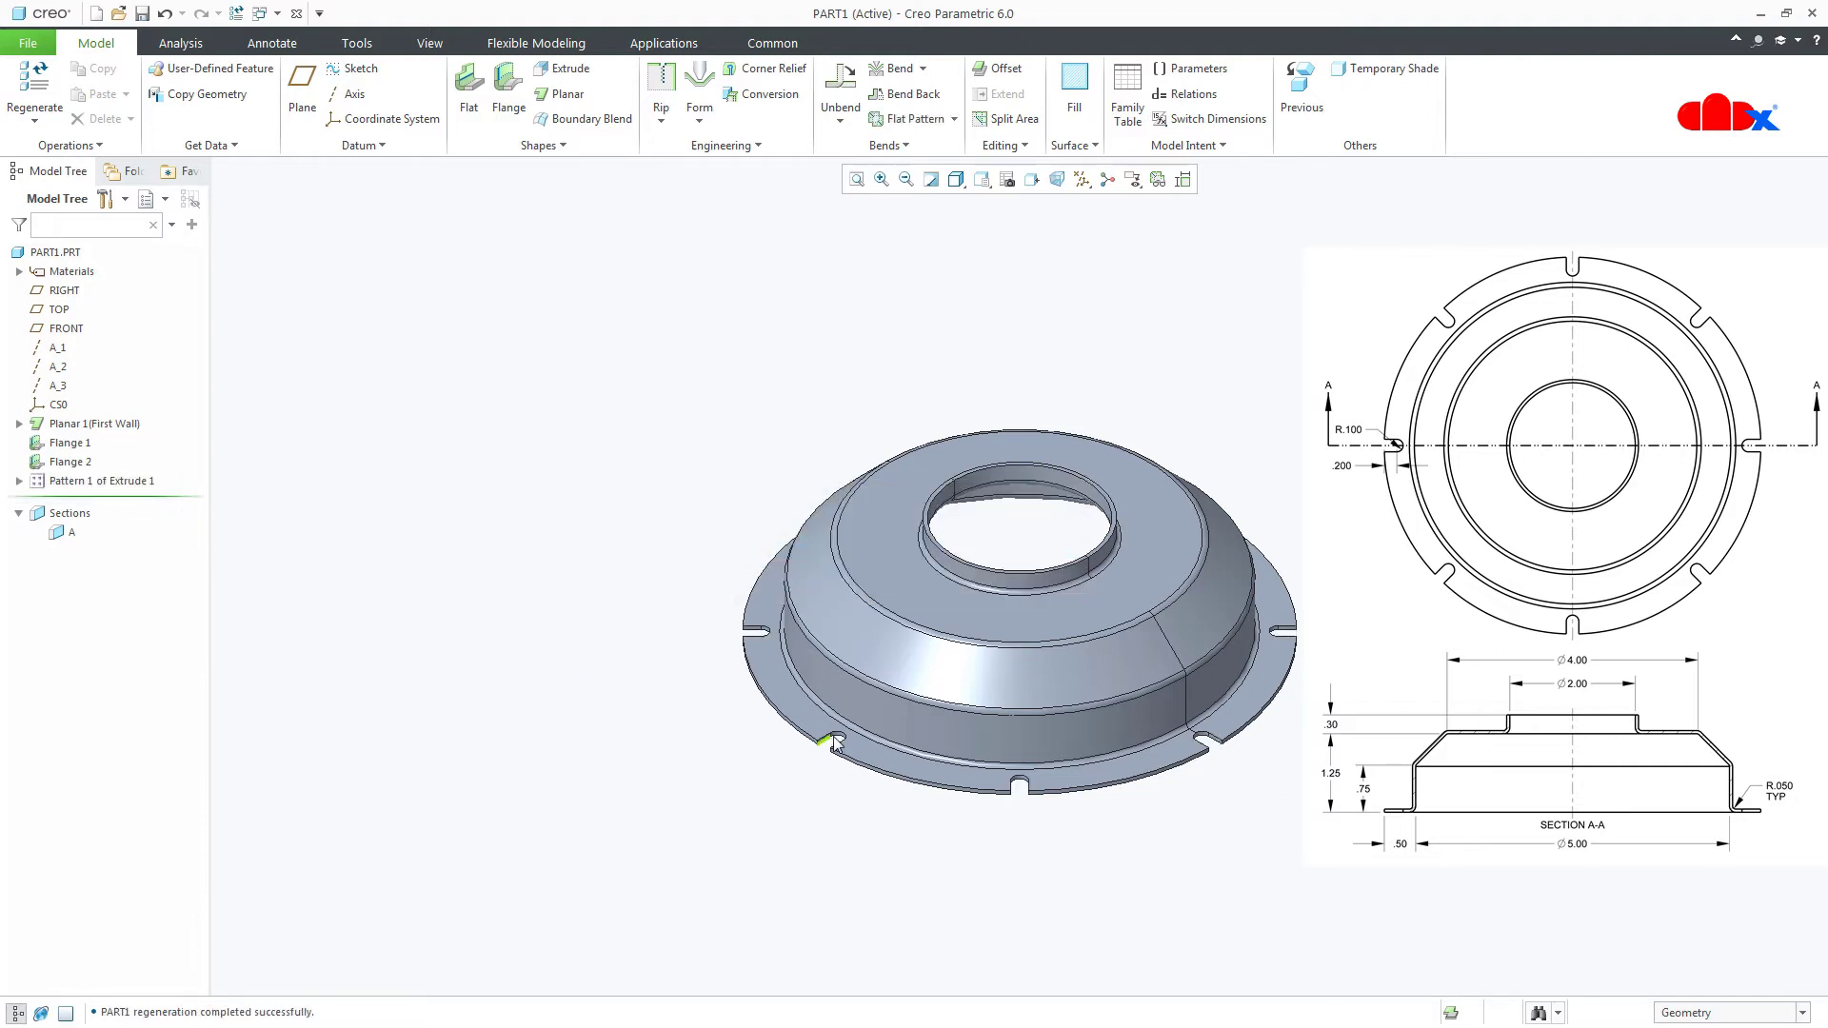
{"action": "left_click", "coordinate": [19, 481]}
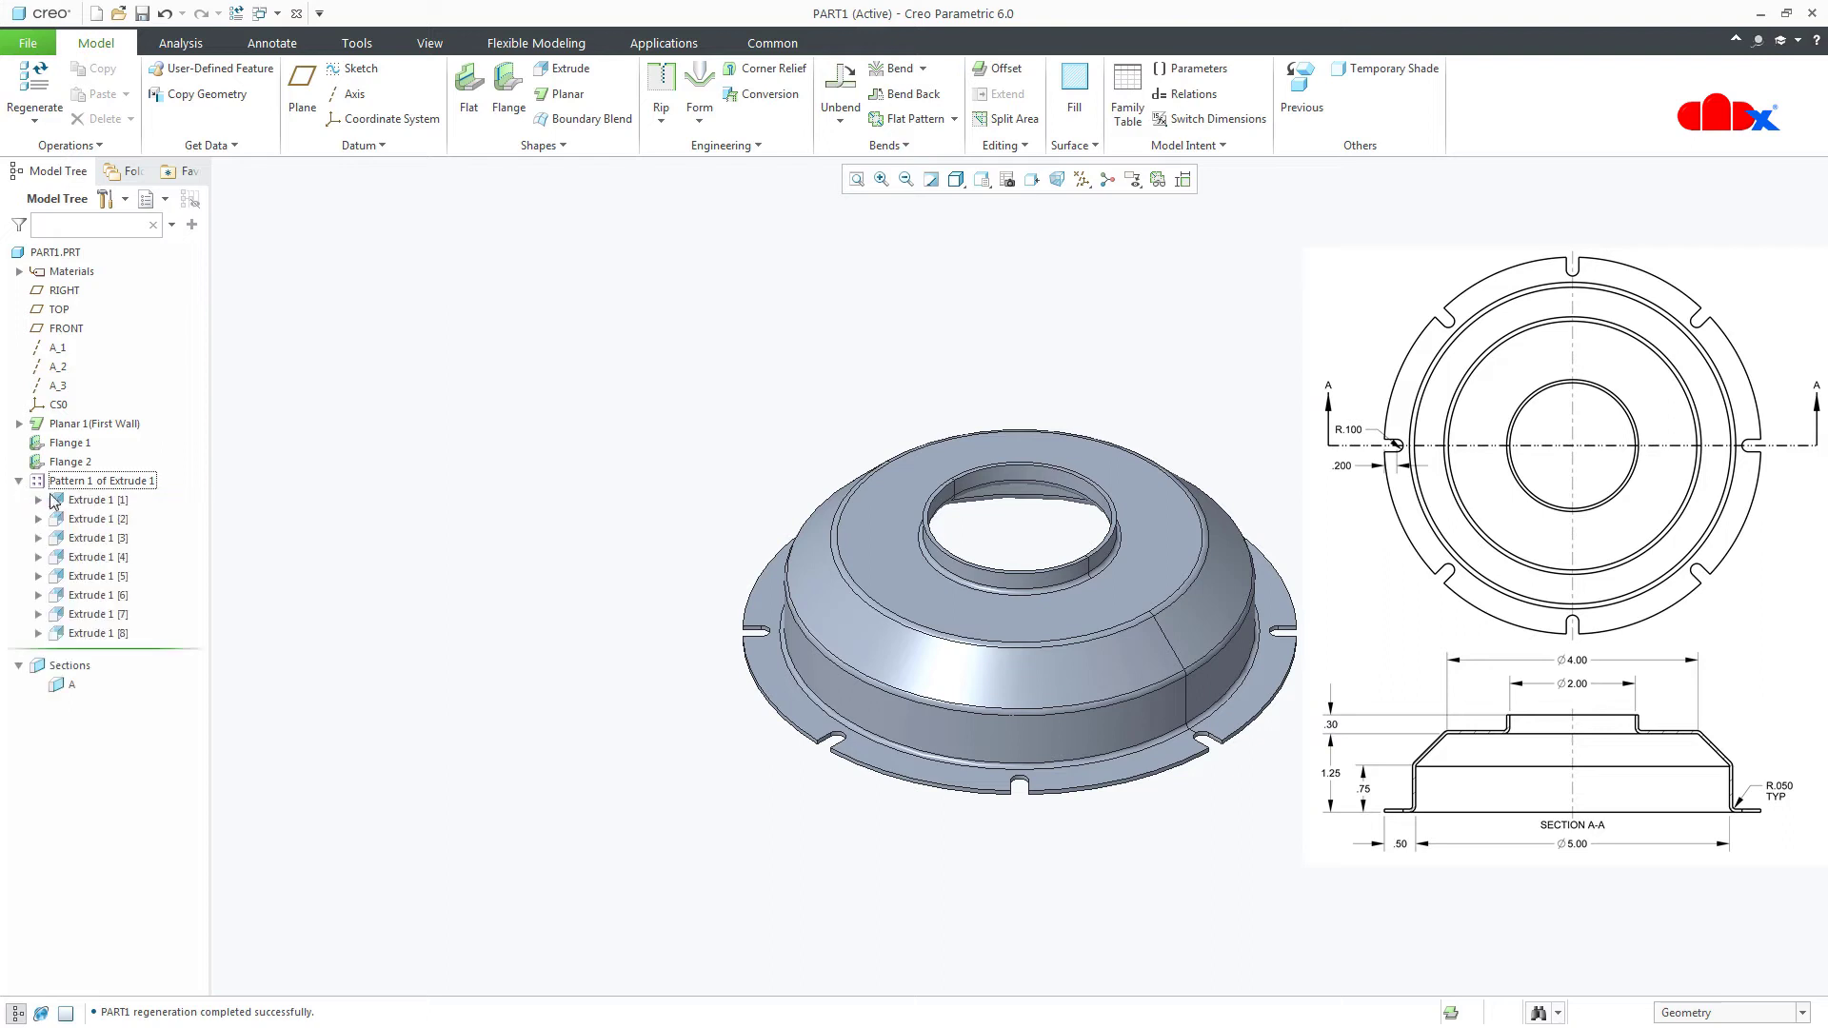
{"action": "left_click", "coordinate": [103, 501]}
{"action": "left_click", "coordinate": [142, 412]}
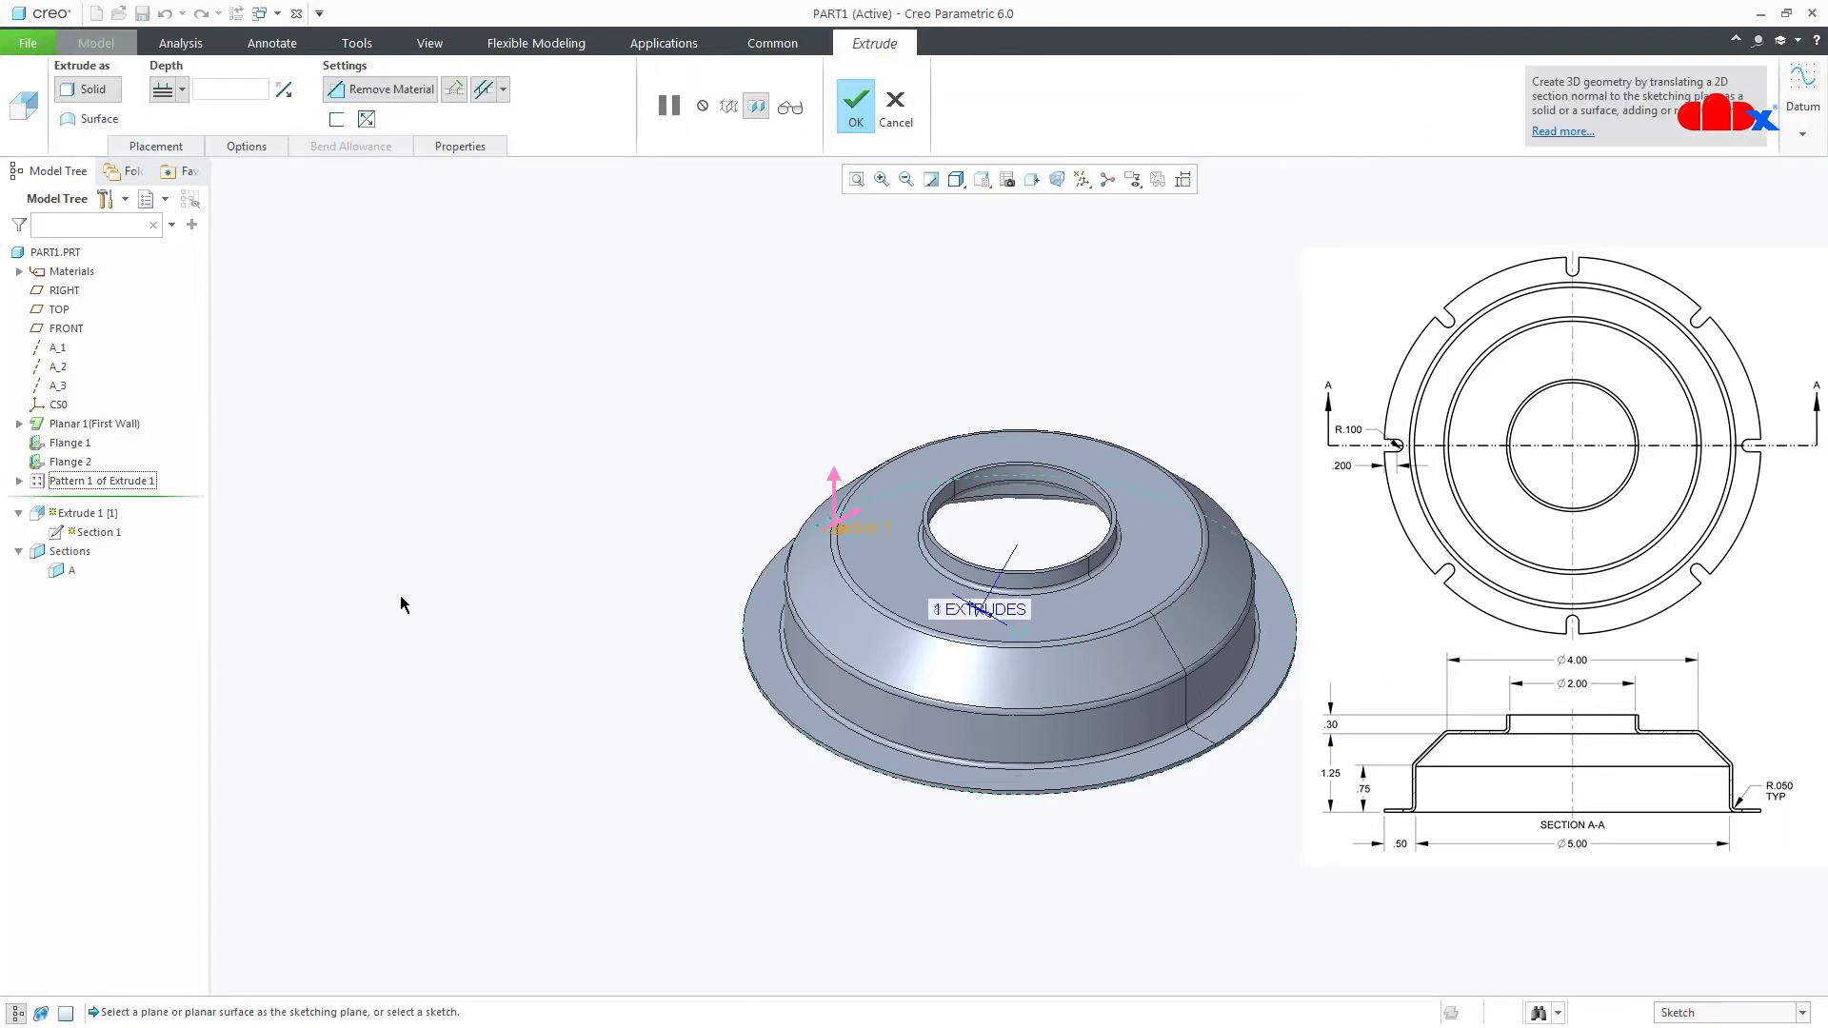
{"action": "right_click", "coordinate": [516, 706]}
{"action": "left_click", "coordinate": [528, 676]}
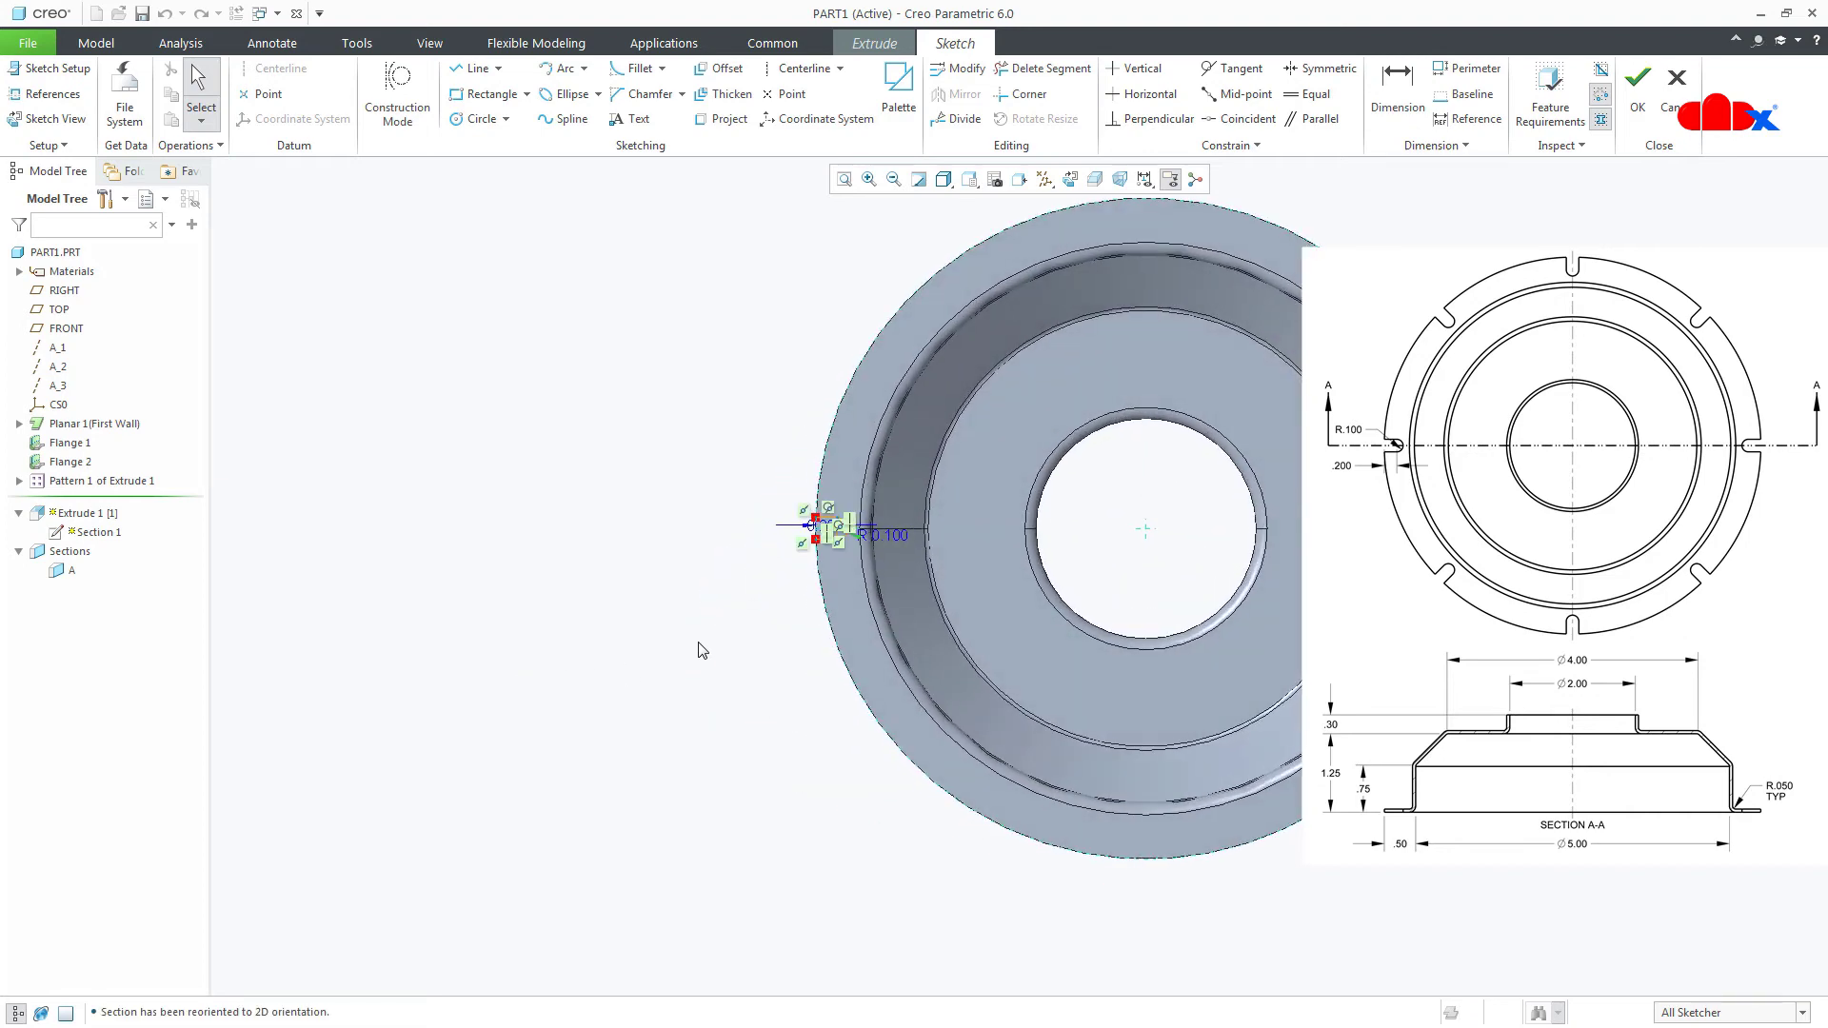
{"action": "scroll", "coordinate": [804, 561], "scroll_direction": "up", "scroll_amount": 4}
{"action": "scroll", "coordinate": [799, 569], "scroll_direction": "up", "scroll_amount": 2}
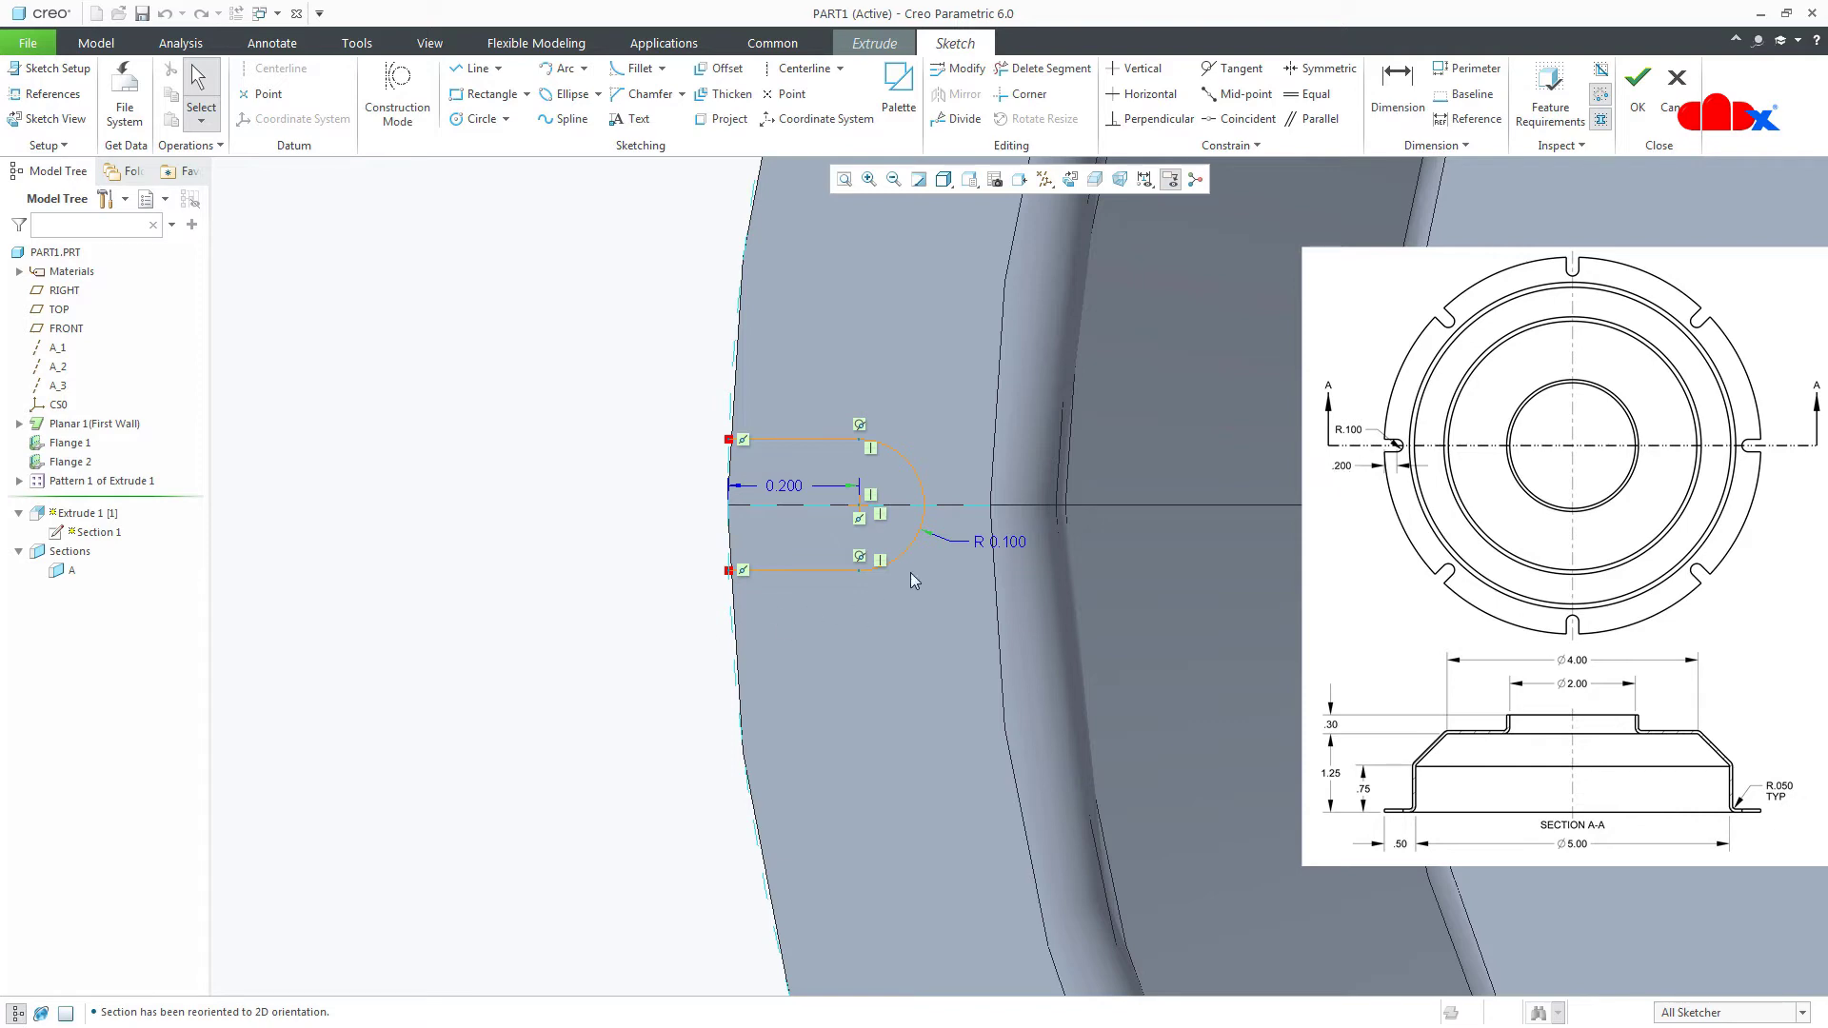
{"action": "middle_click", "coordinate": [656, 498]}
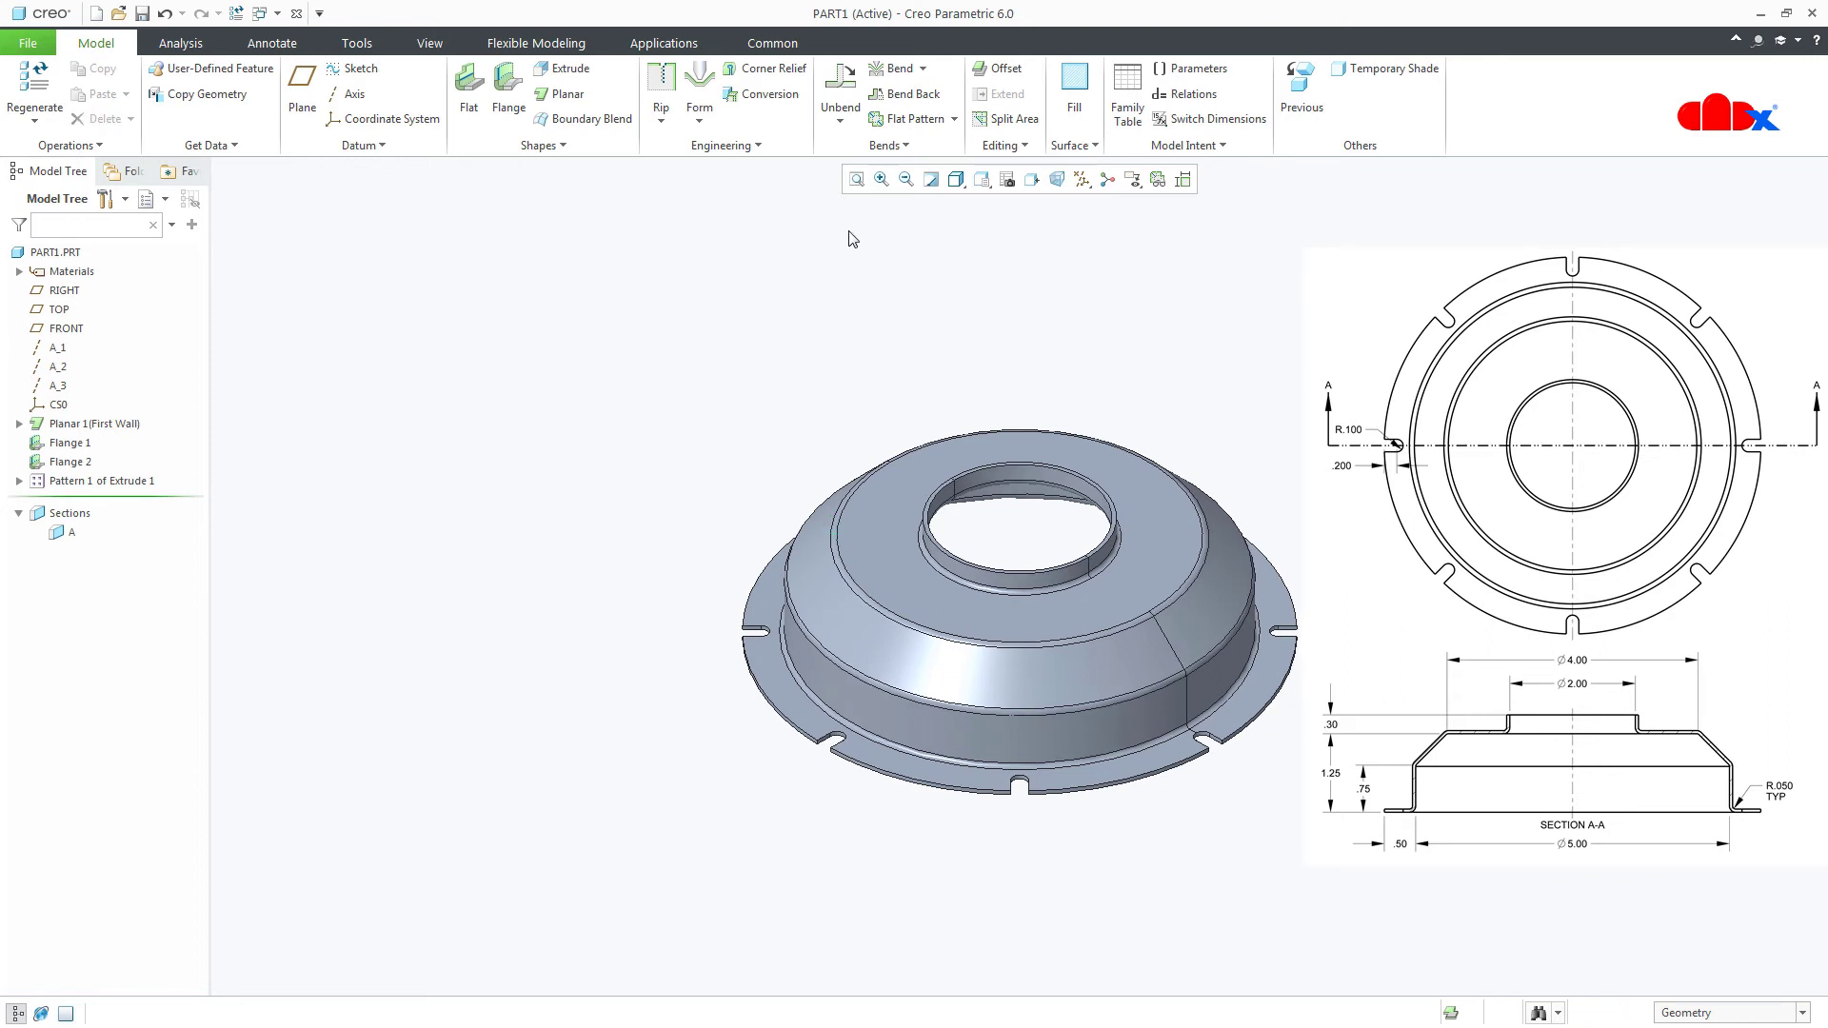
Create and accept a flat pattern of PART1 as a notched disc
{"action": "left_click", "coordinate": [909, 118]}
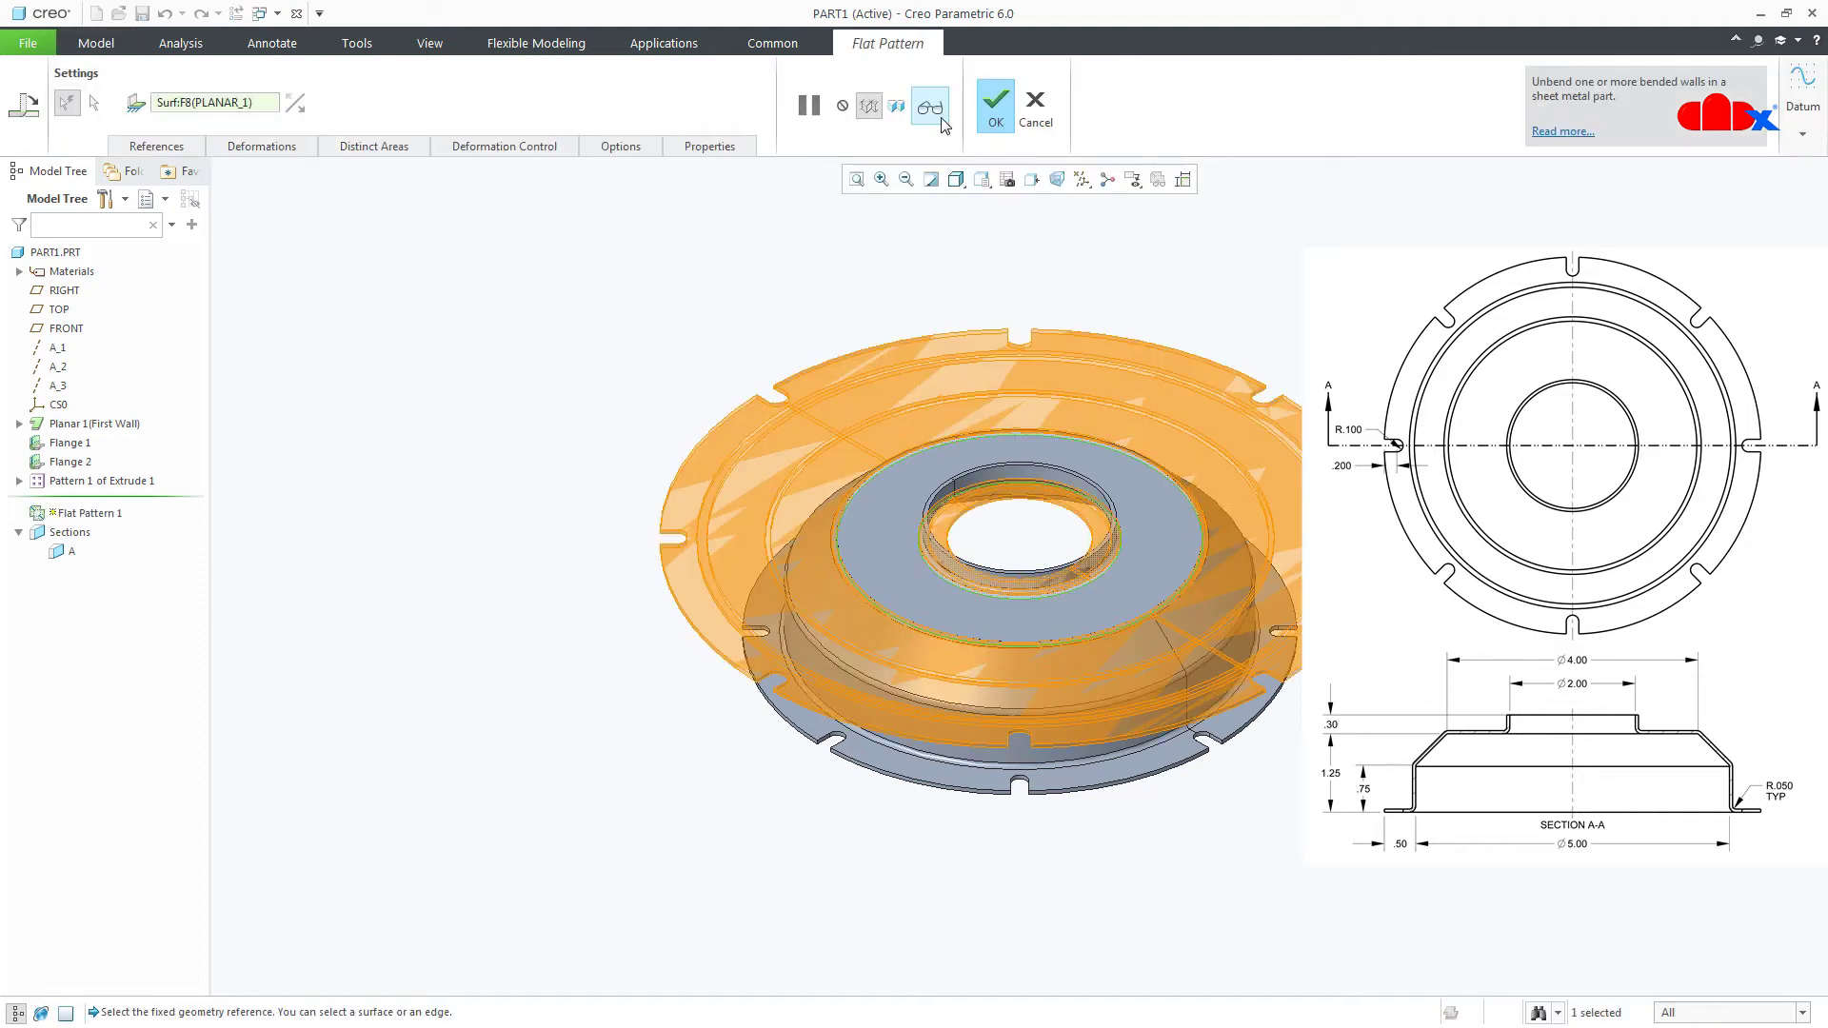
{"action": "left_click", "coordinate": [993, 107]}
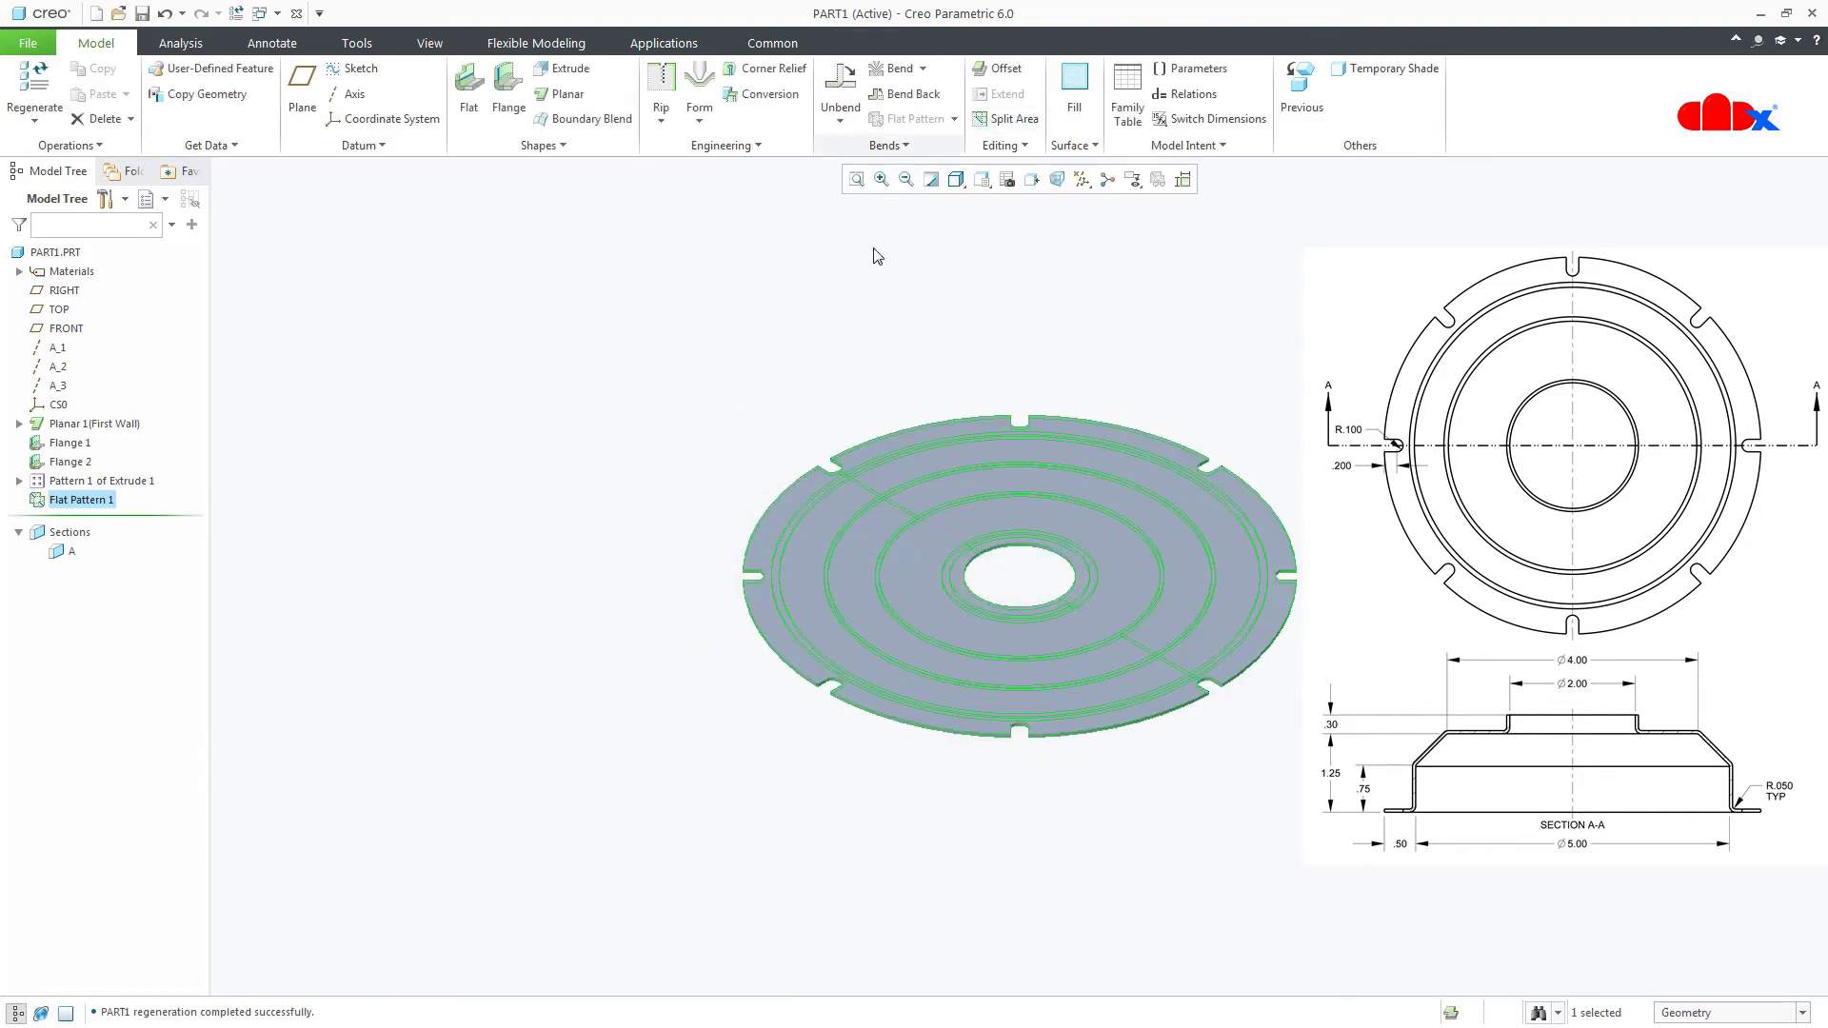
{"action": "scroll", "coordinate": [531, 552], "scroll_direction": "up", "scroll_amount": 1}
{"action": "scroll", "coordinate": [1047, 662], "scroll_direction": "down", "scroll_amount": 3}
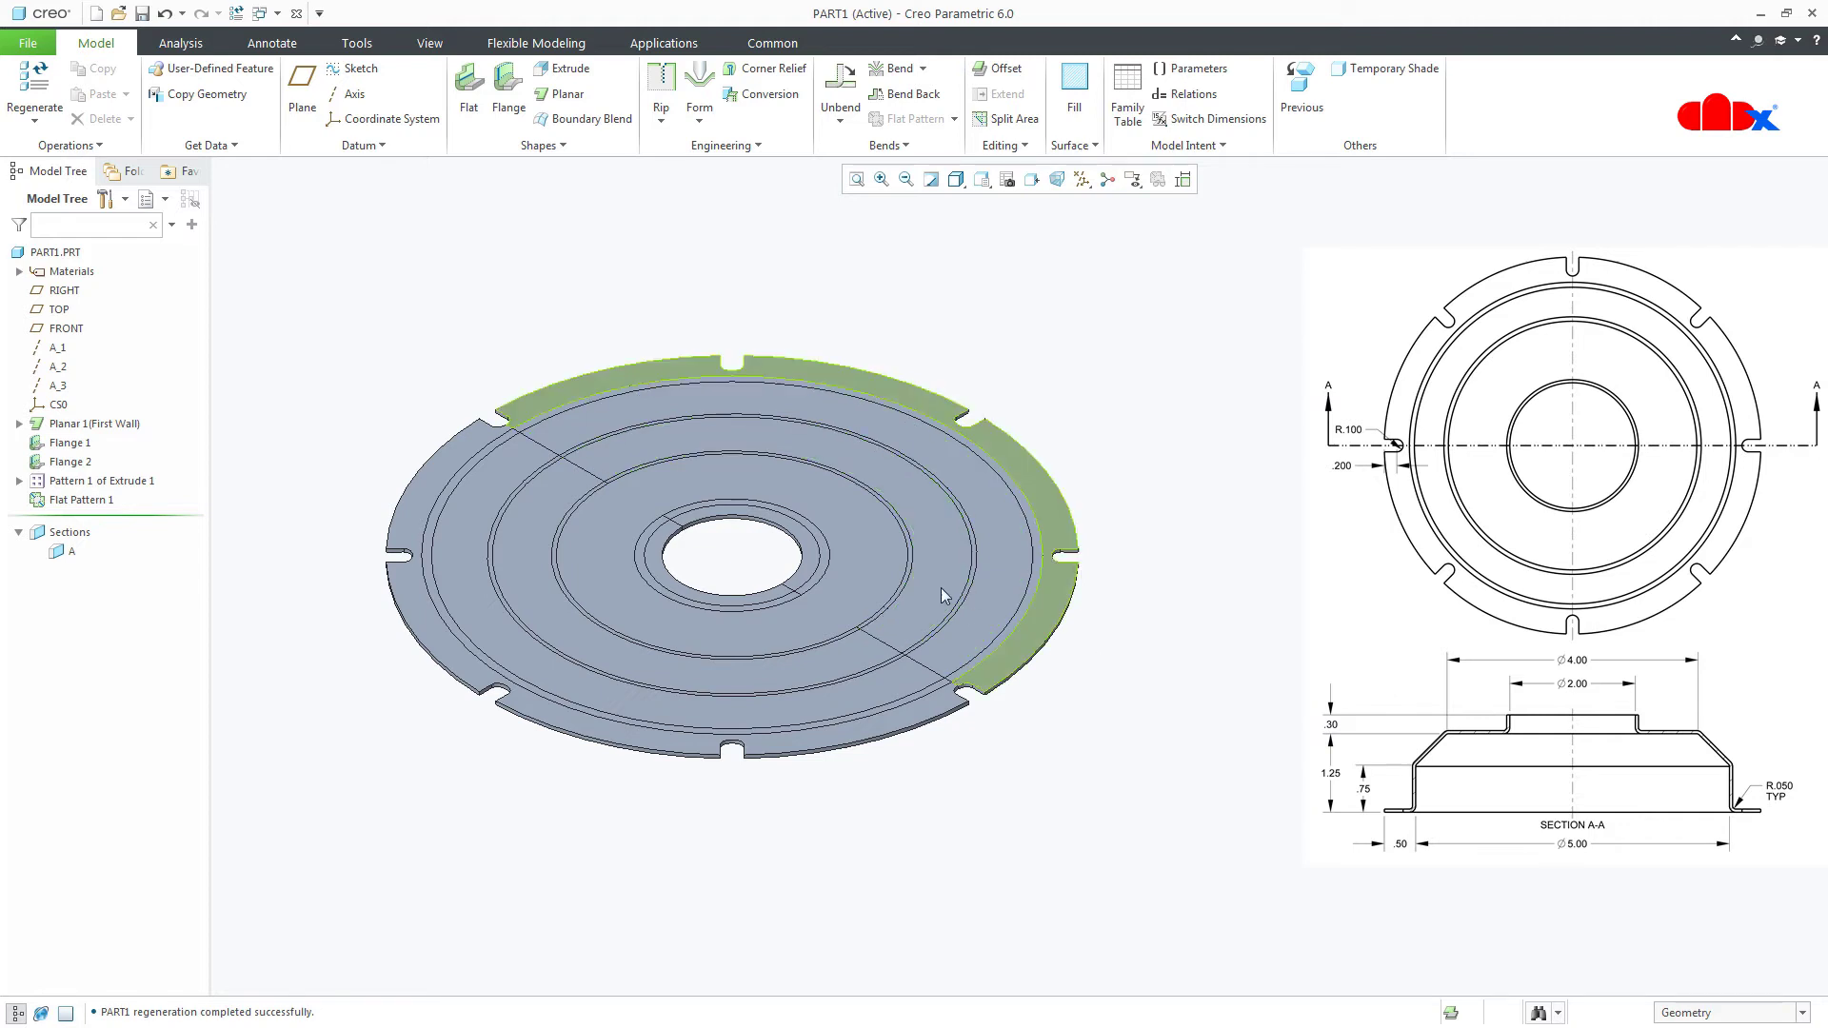
Open part2.prt and pan it to the left of the view
{"action": "left_click", "coordinate": [119, 15]}
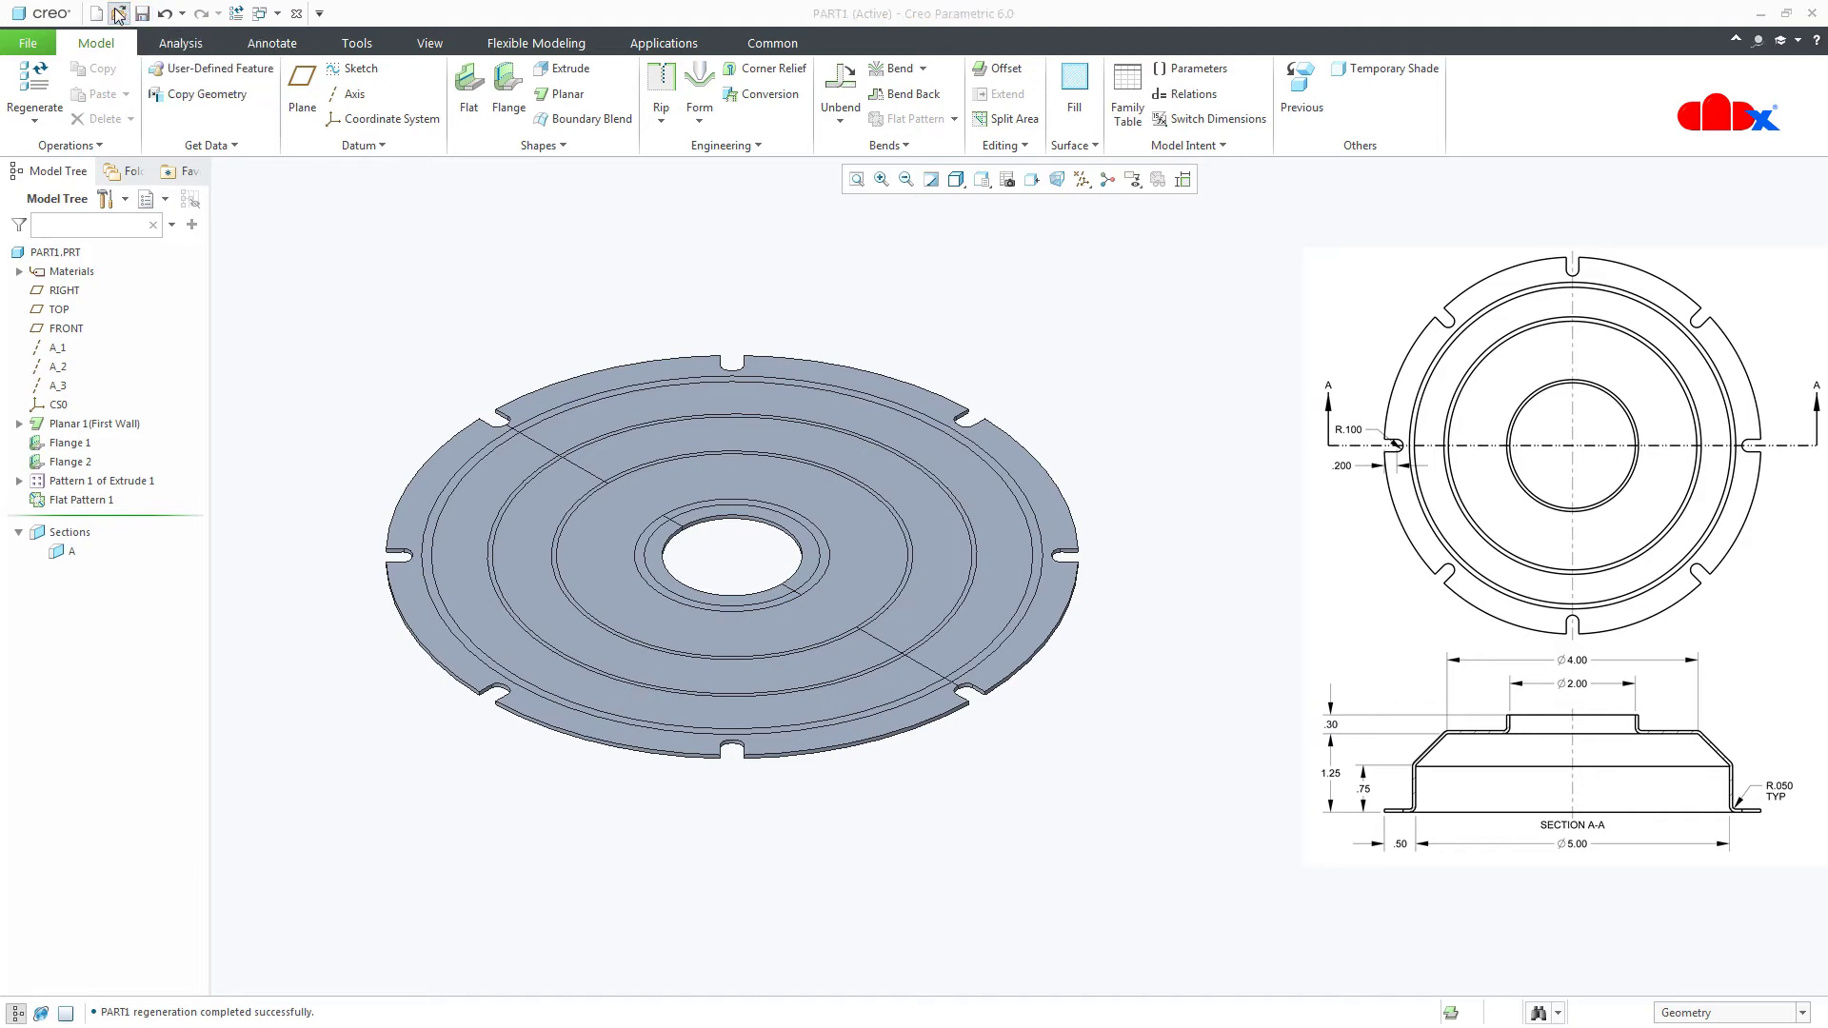
{"action": "double_click", "coordinate": [750, 419]}
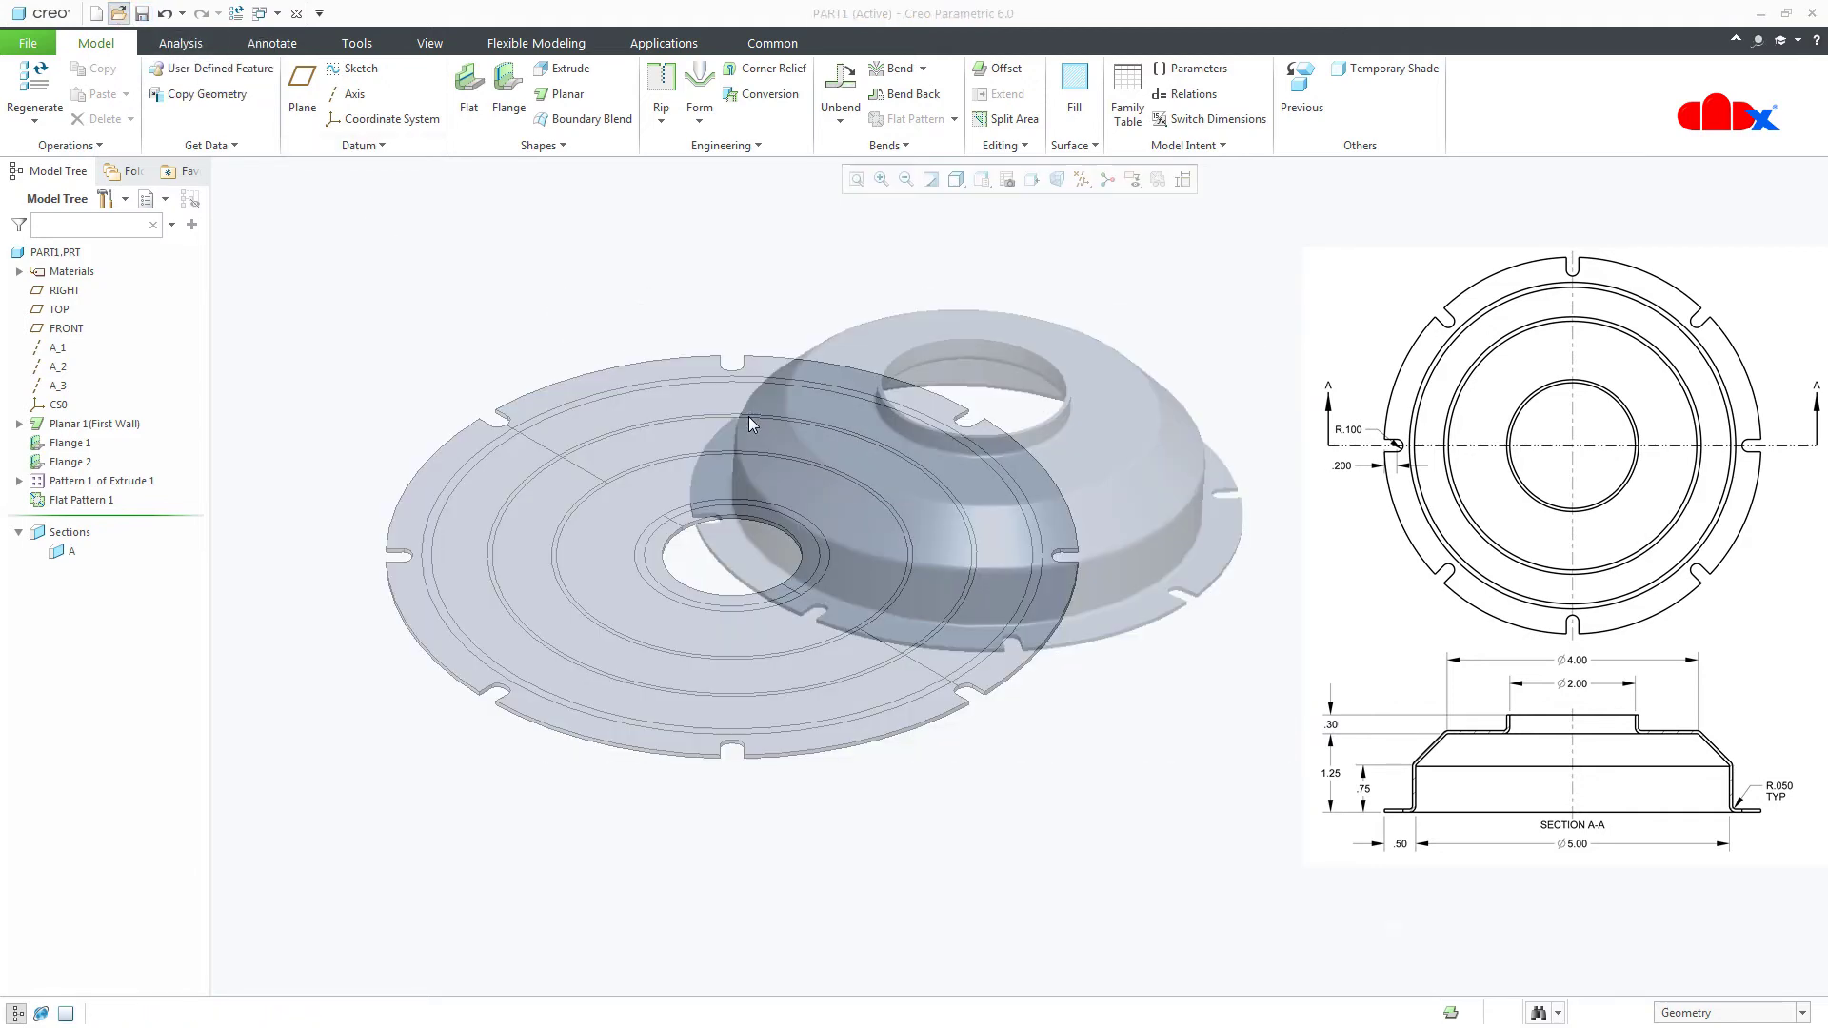
{"action": "scroll", "coordinate": [890, 720], "scroll_direction": "down", "scroll_amount": 2}
{"action": "middle_click_drag", "start_coordinate": [1120, 775], "coordinate": [840, 742], "text": "shift"}
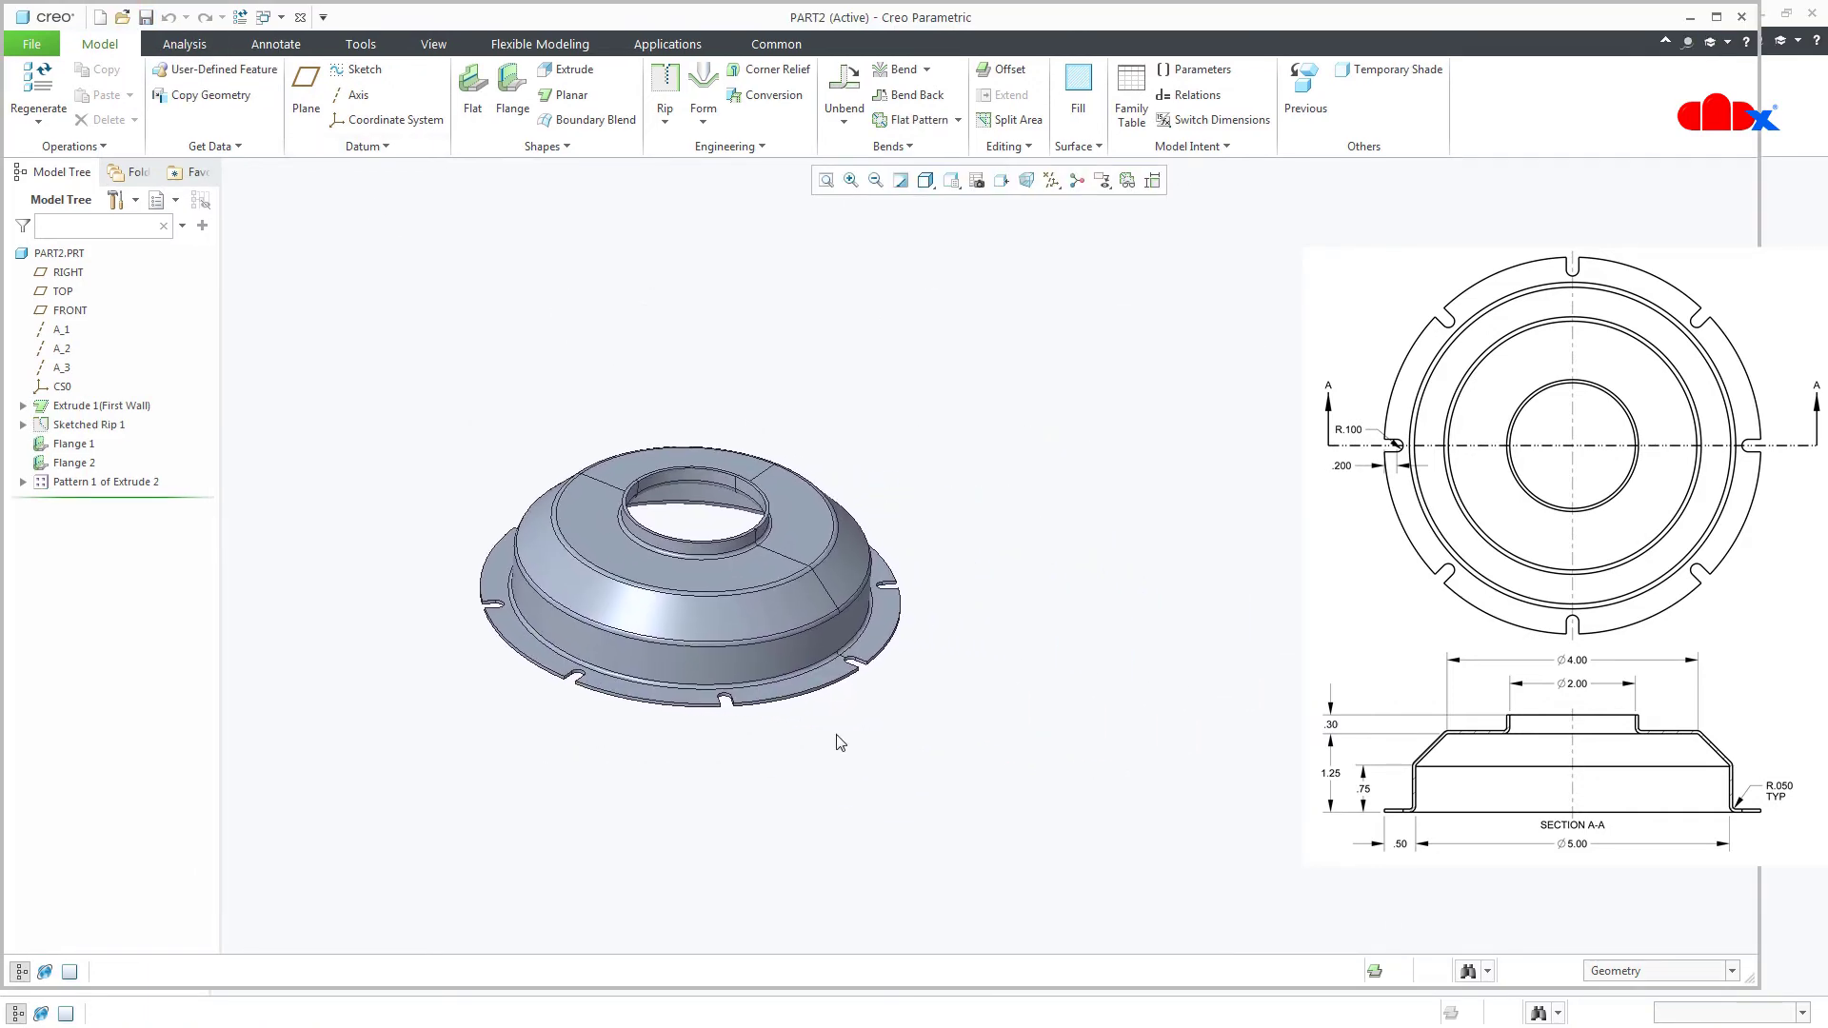
Preview PART2's flat pattern as a long strip
{"action": "left_click", "coordinate": [914, 119]}
{"action": "scroll", "coordinate": [550, 522], "scroll_direction": "down", "scroll_amount": 2}
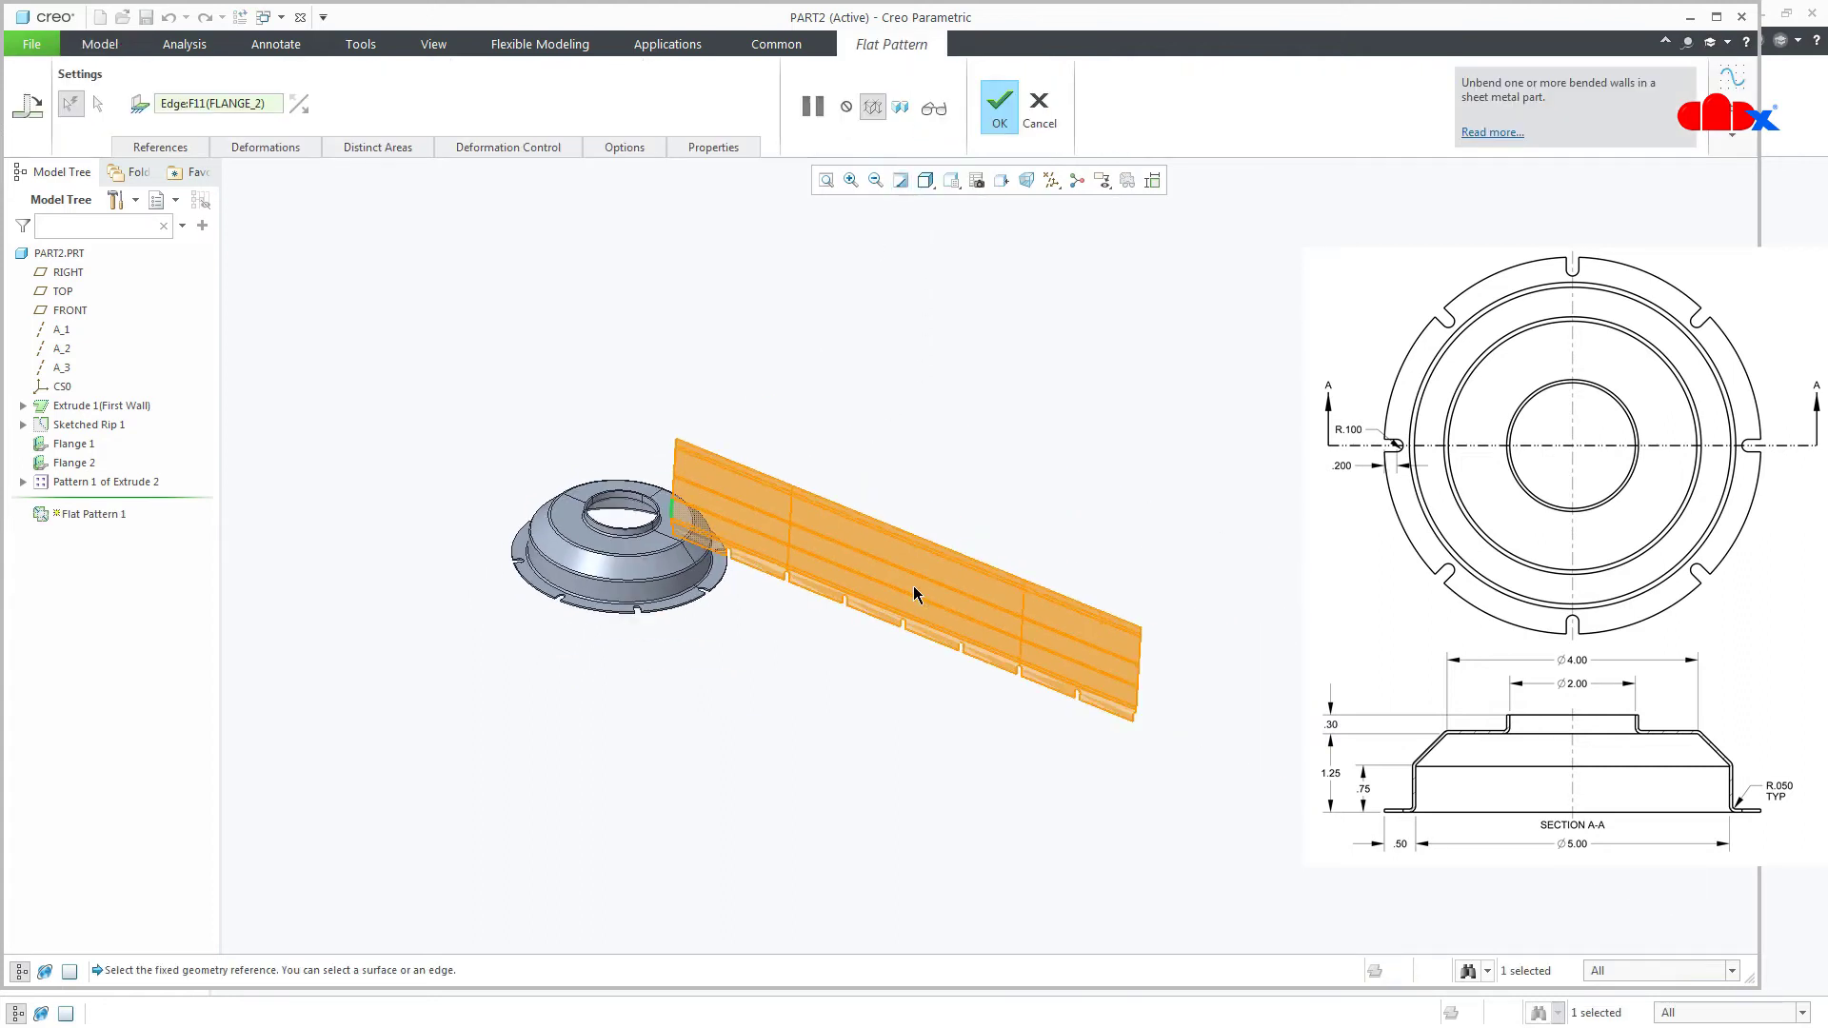
{"action": "scroll", "coordinate": [914, 590], "scroll_direction": "up", "scroll_amount": 2}
{"action": "left_click", "coordinate": [934, 107]}
Discard the flat pattern and roll PART2 back to just after Extrude 1 (First Wall)
{"action": "left_click", "coordinate": [1039, 107]}
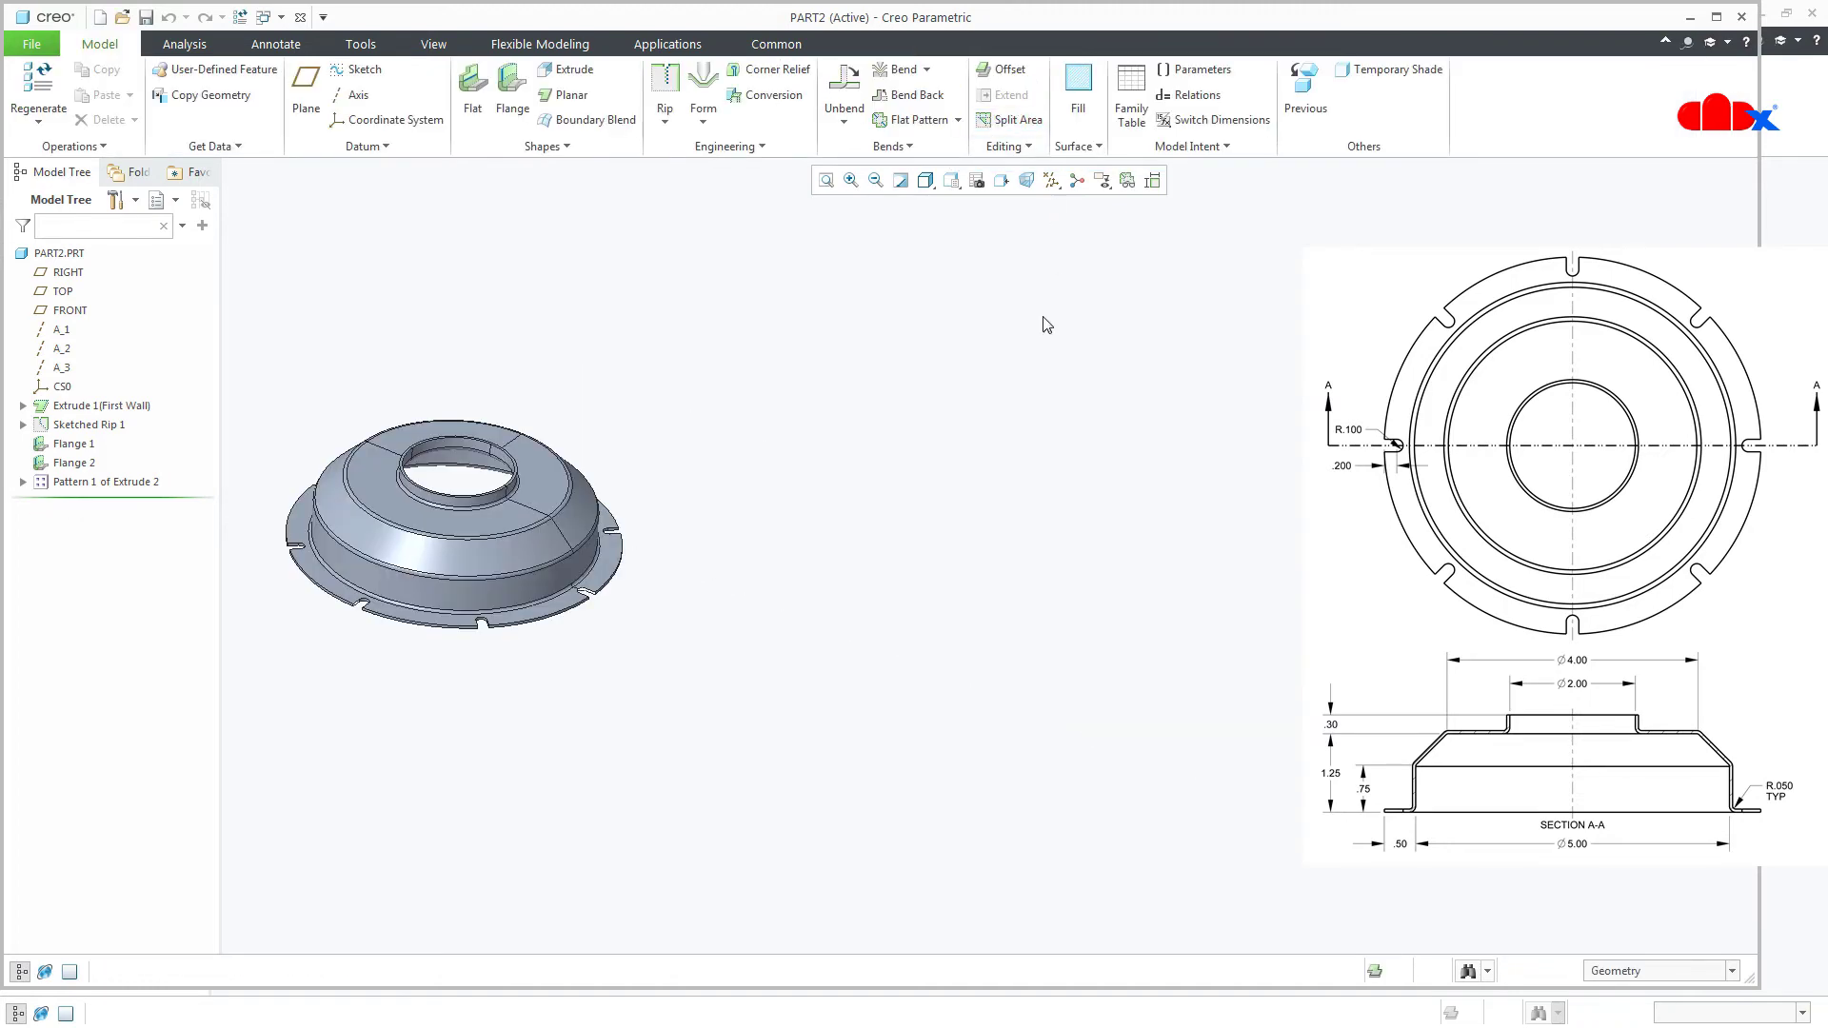
{"action": "key", "text": "ctrl+d"}
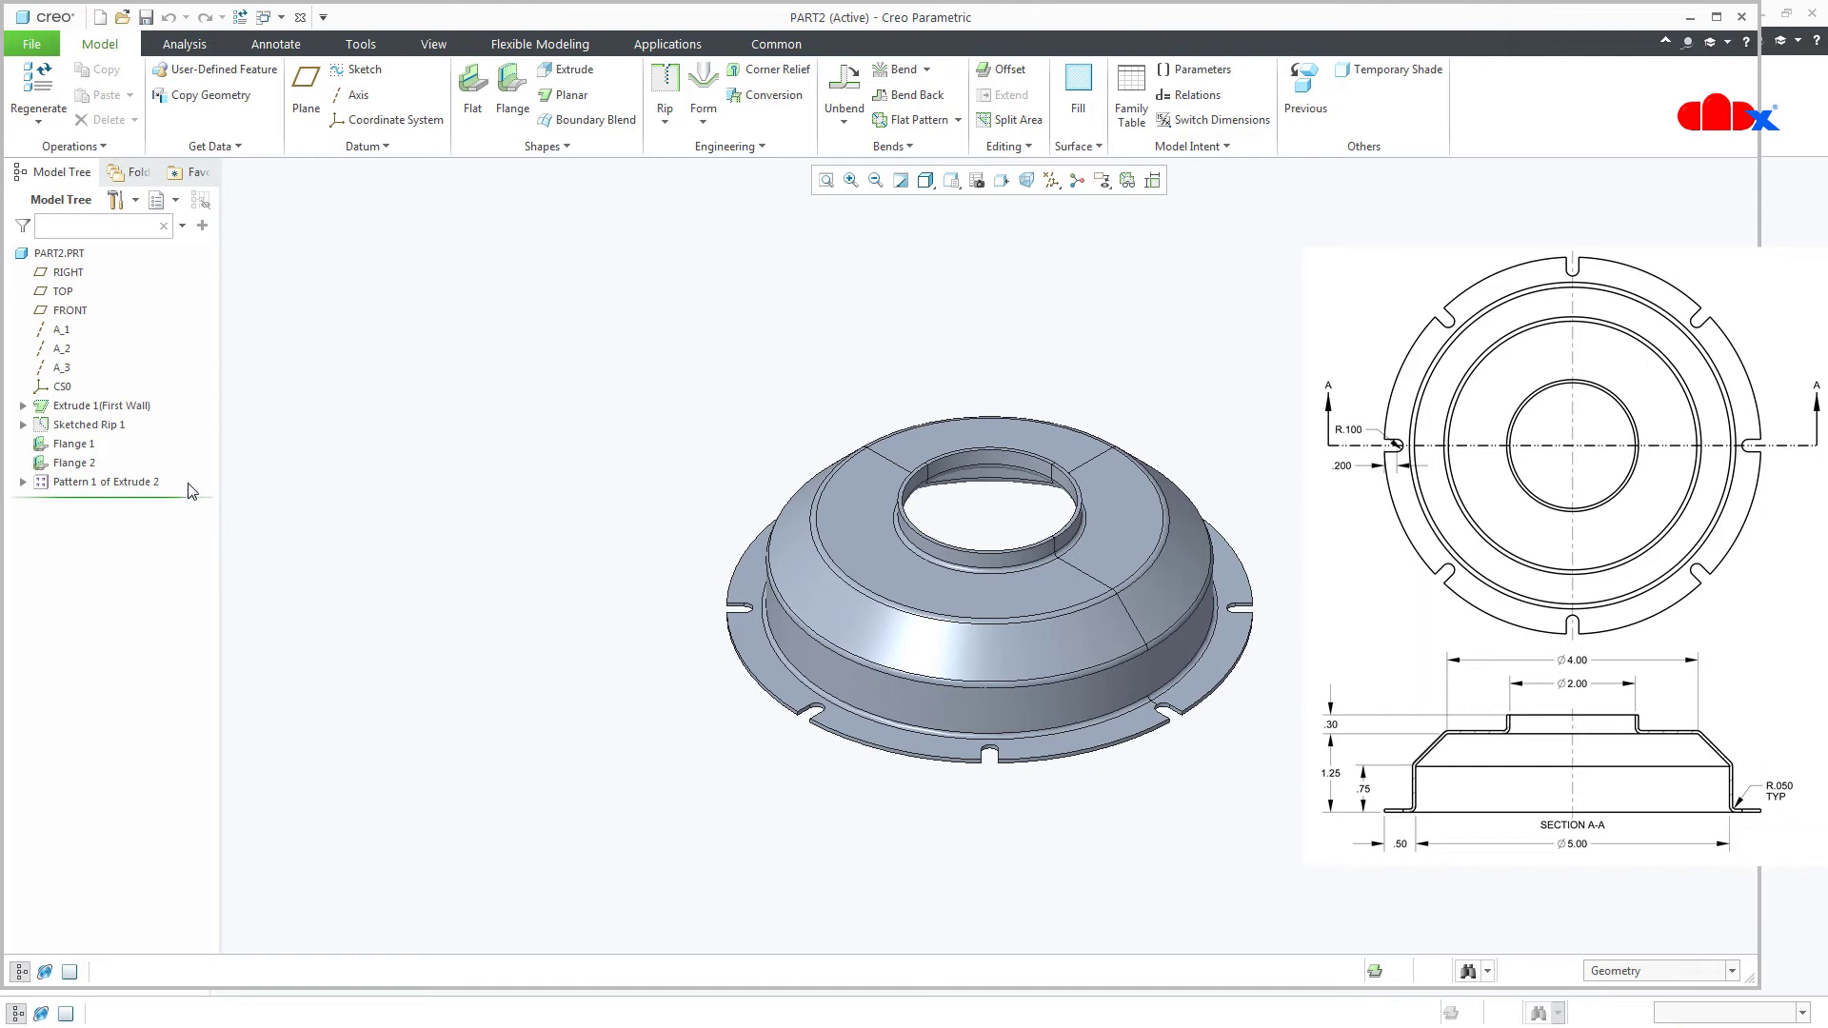
{"action": "left_click_drag", "start_coordinate": [190, 501], "coordinate": [193, 416]}
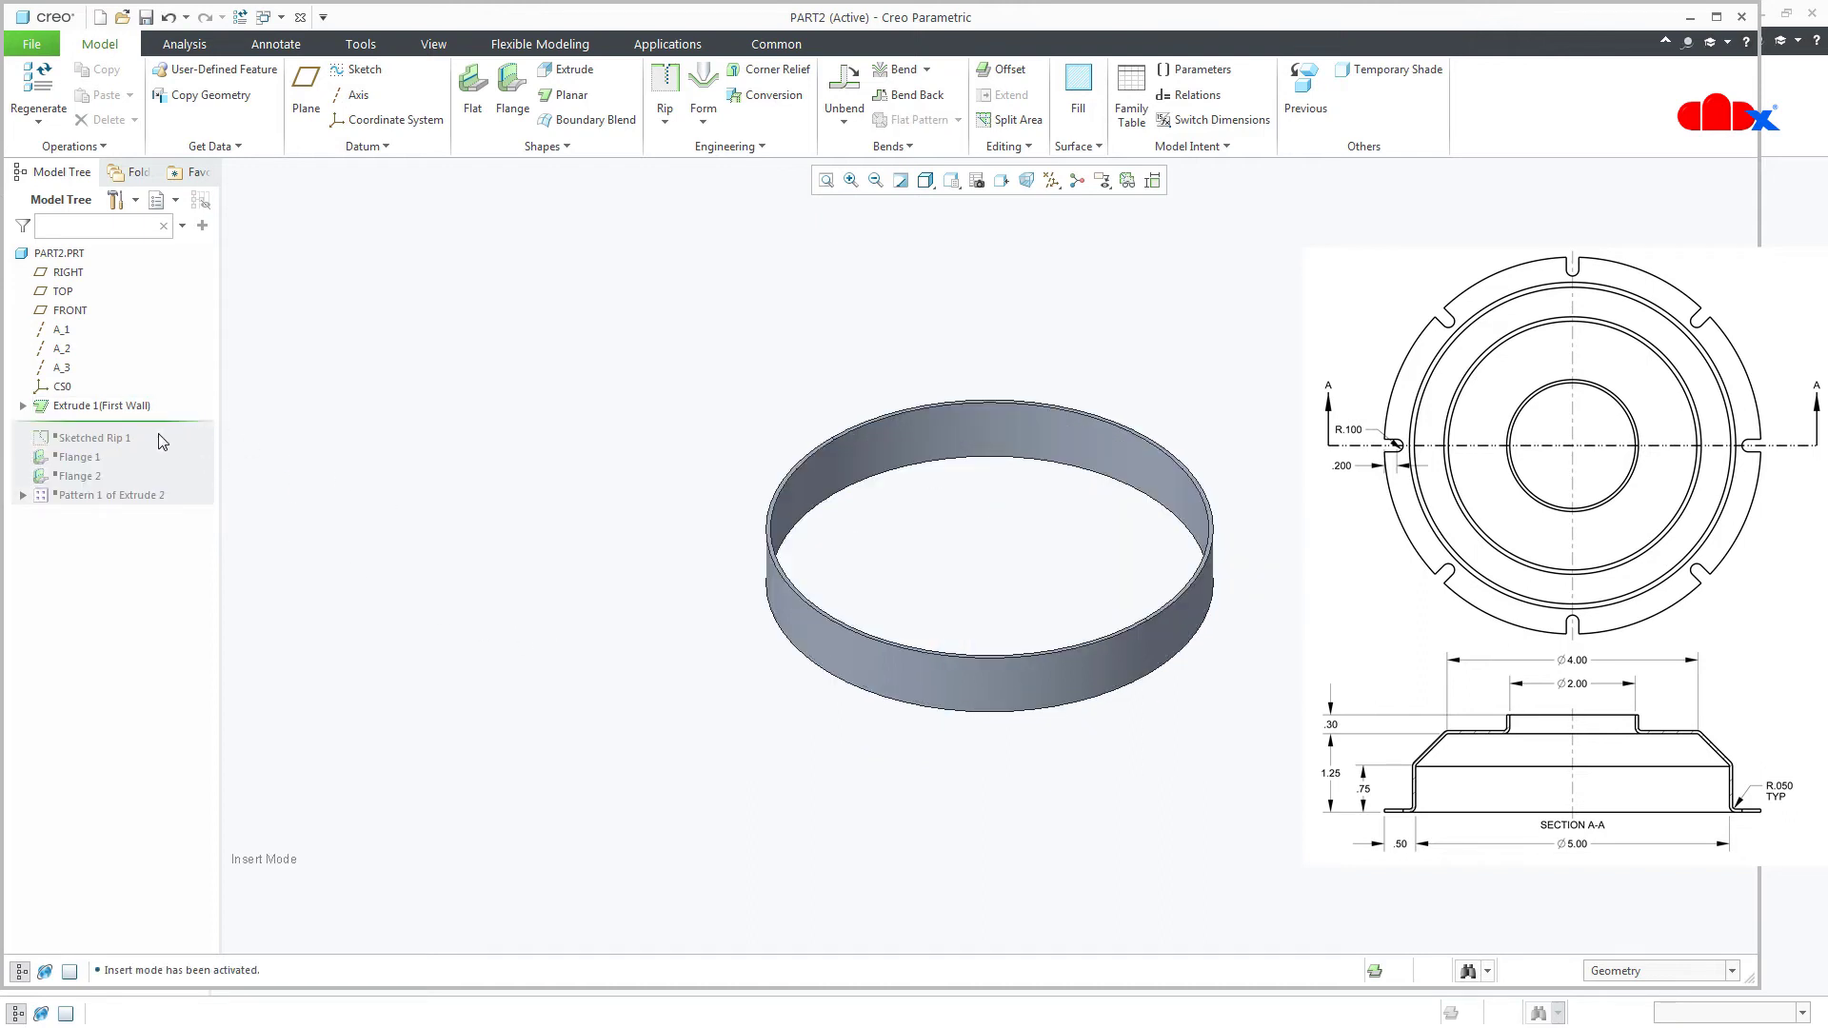
{"action": "left_click", "coordinate": [134, 406]}
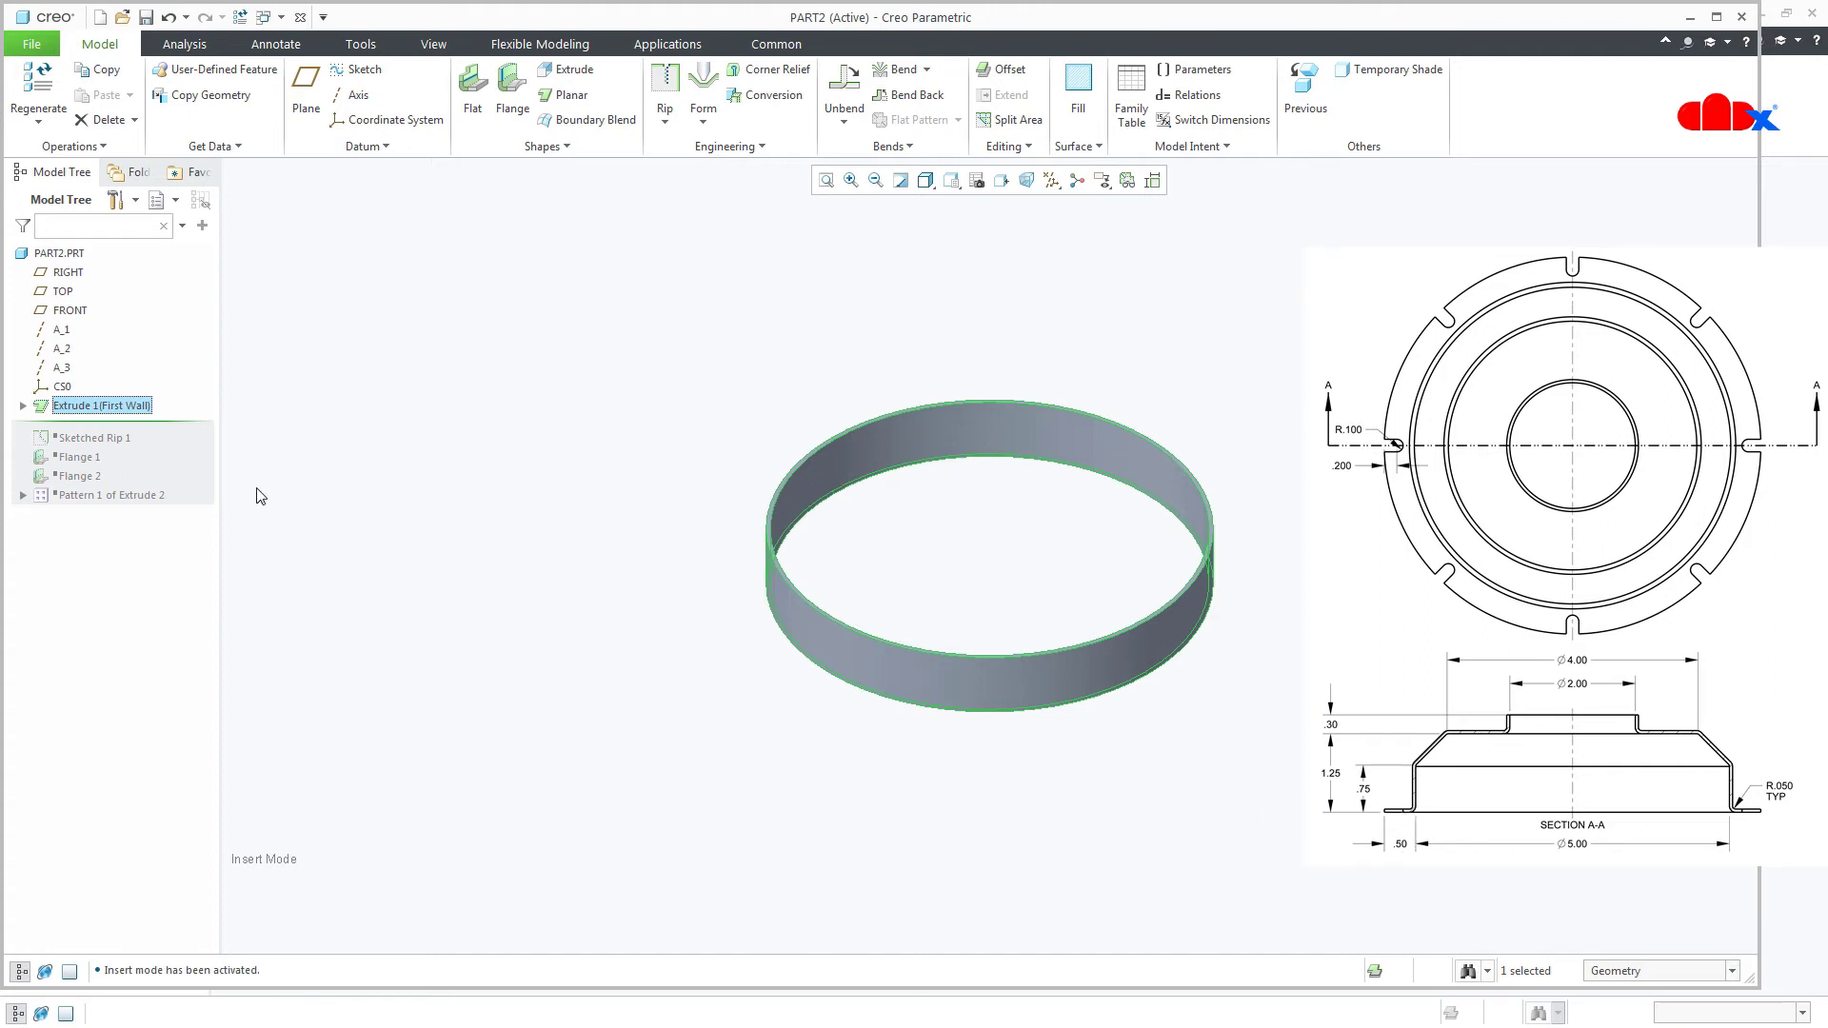
{"action": "right_click", "coordinate": [119, 400]}
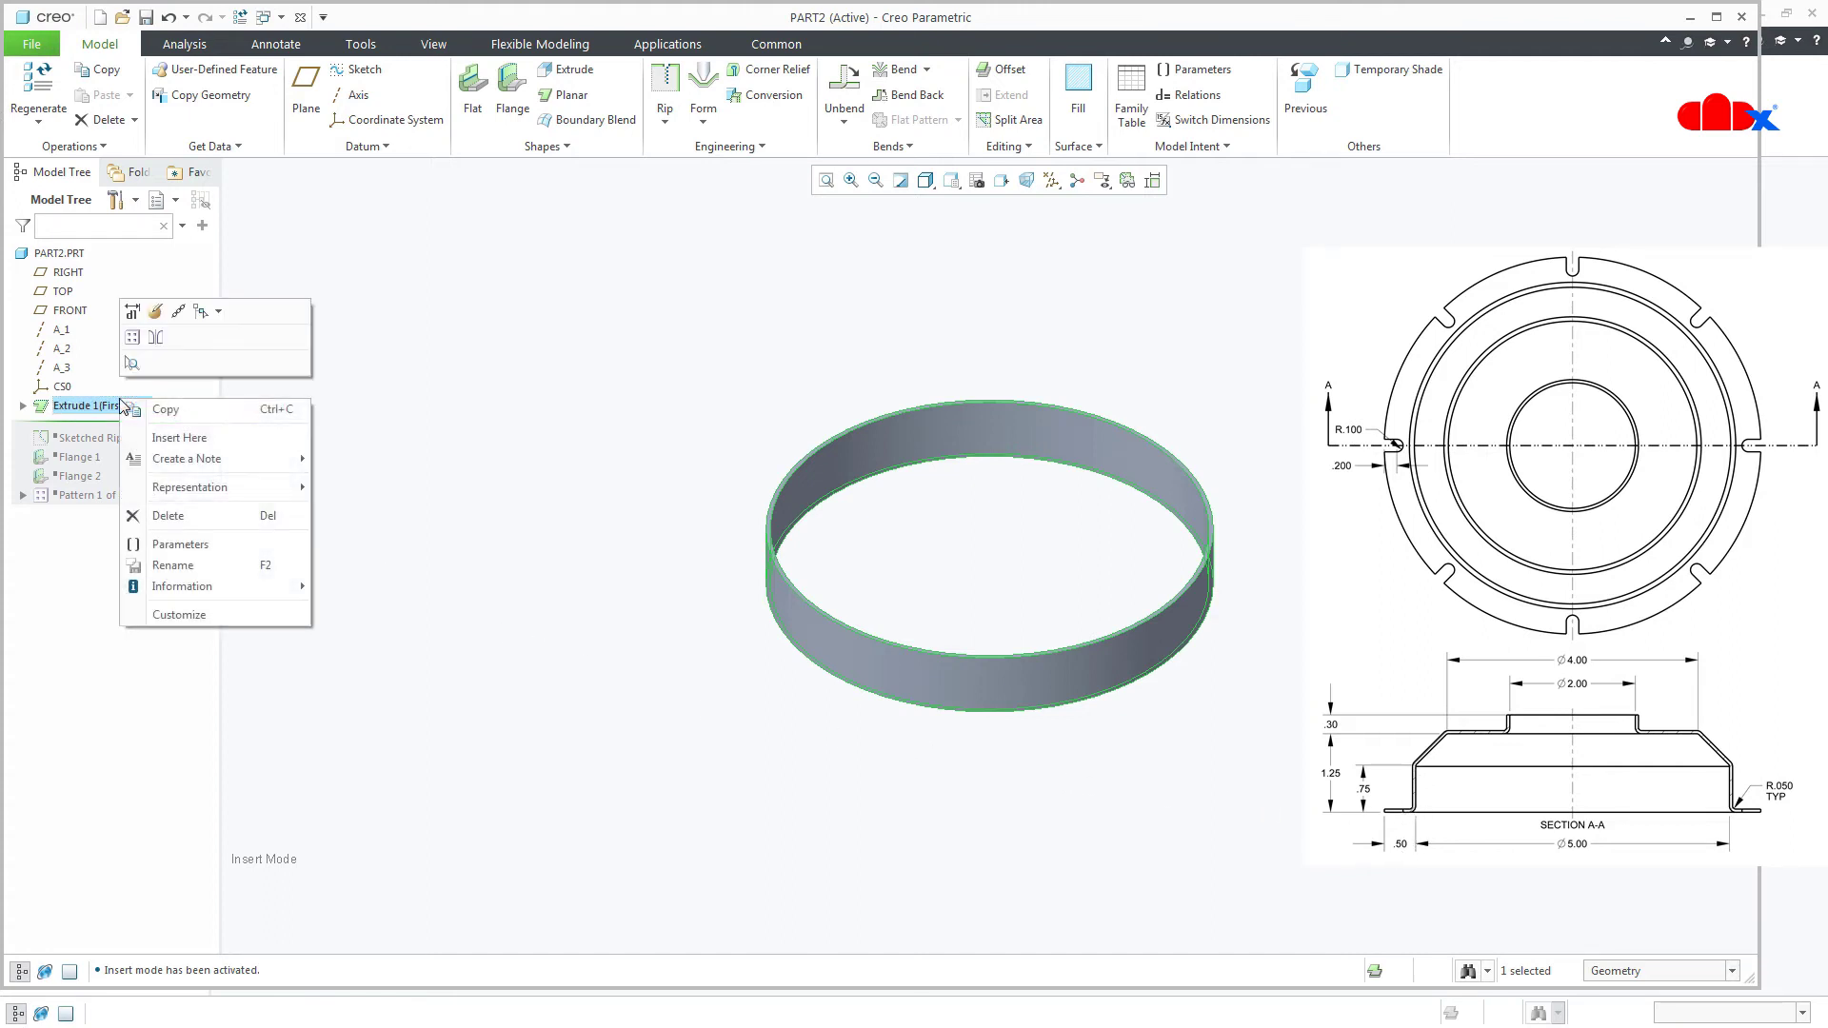
{"action": "left_click", "coordinate": [154, 317]}
{"action": "right_click", "coordinate": [569, 658]}
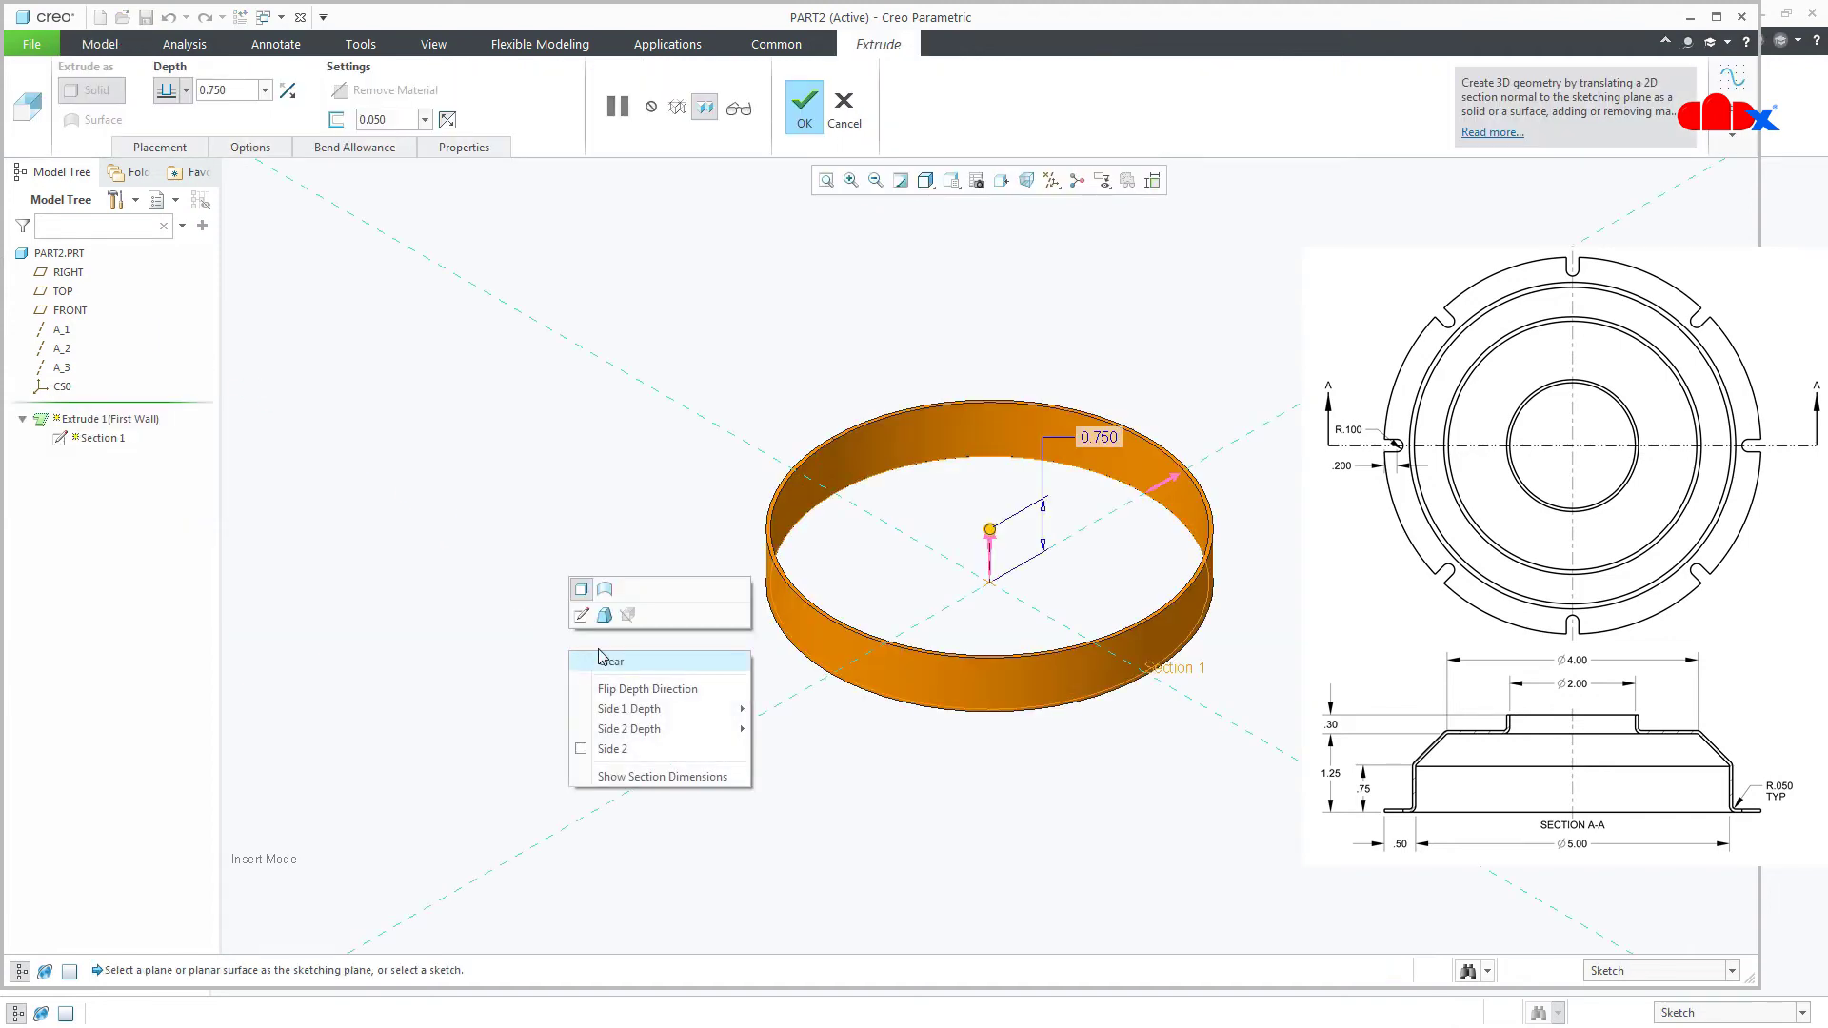
{"action": "left_click", "coordinate": [595, 614]}
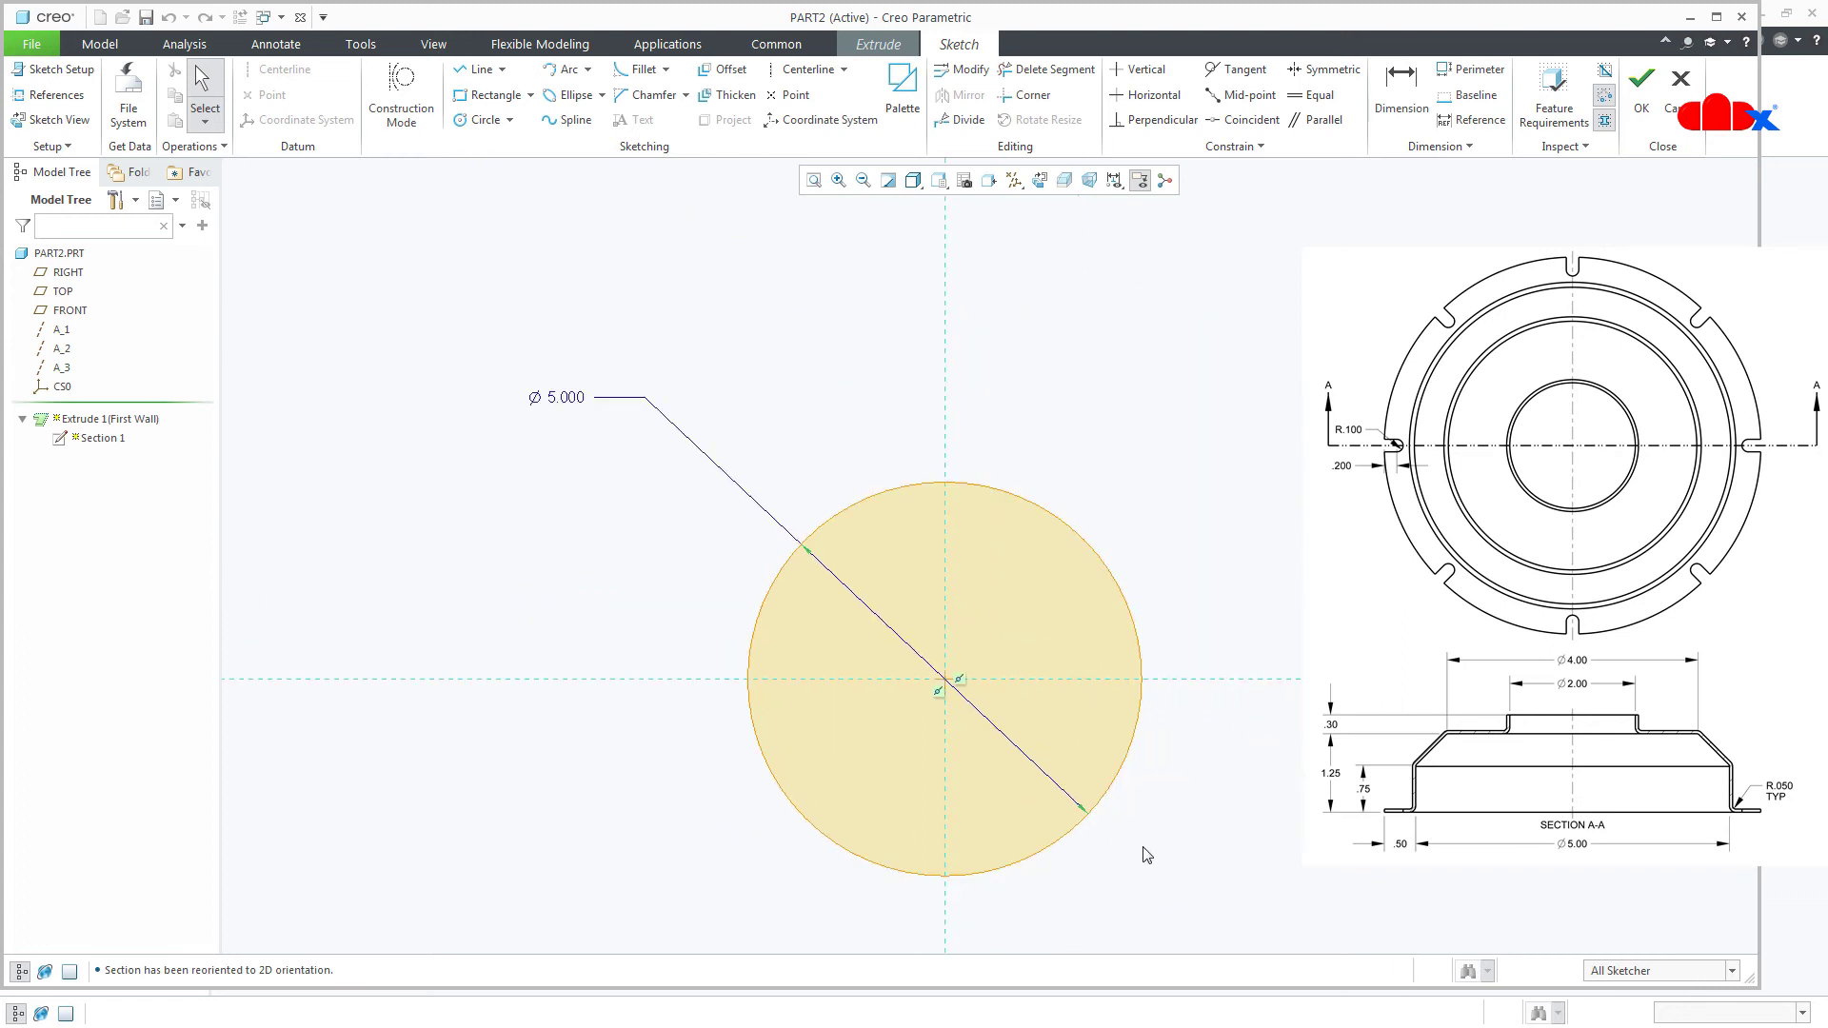
{"action": "scroll", "coordinate": [1146, 854], "scroll_direction": "up", "scroll_amount": 2}
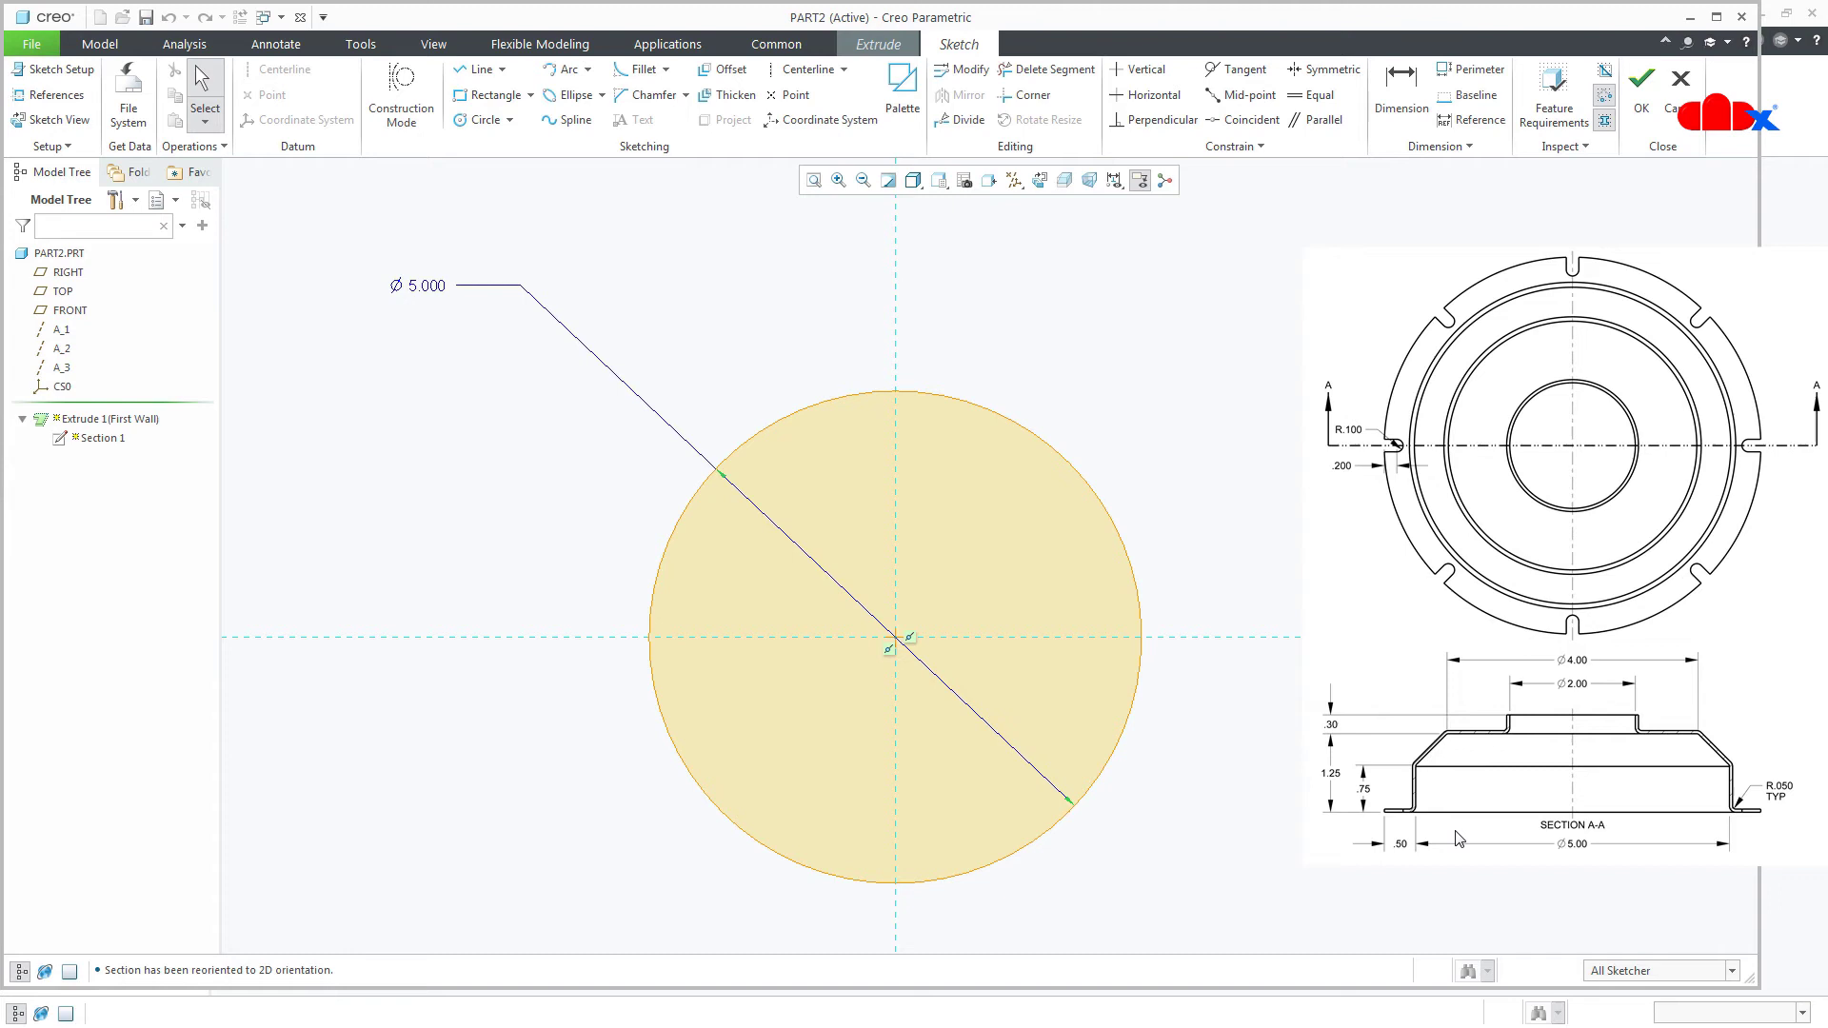
{"action": "middle_click", "coordinate": [1202, 788]}
{"action": "middle_click", "coordinate": [1202, 788]}
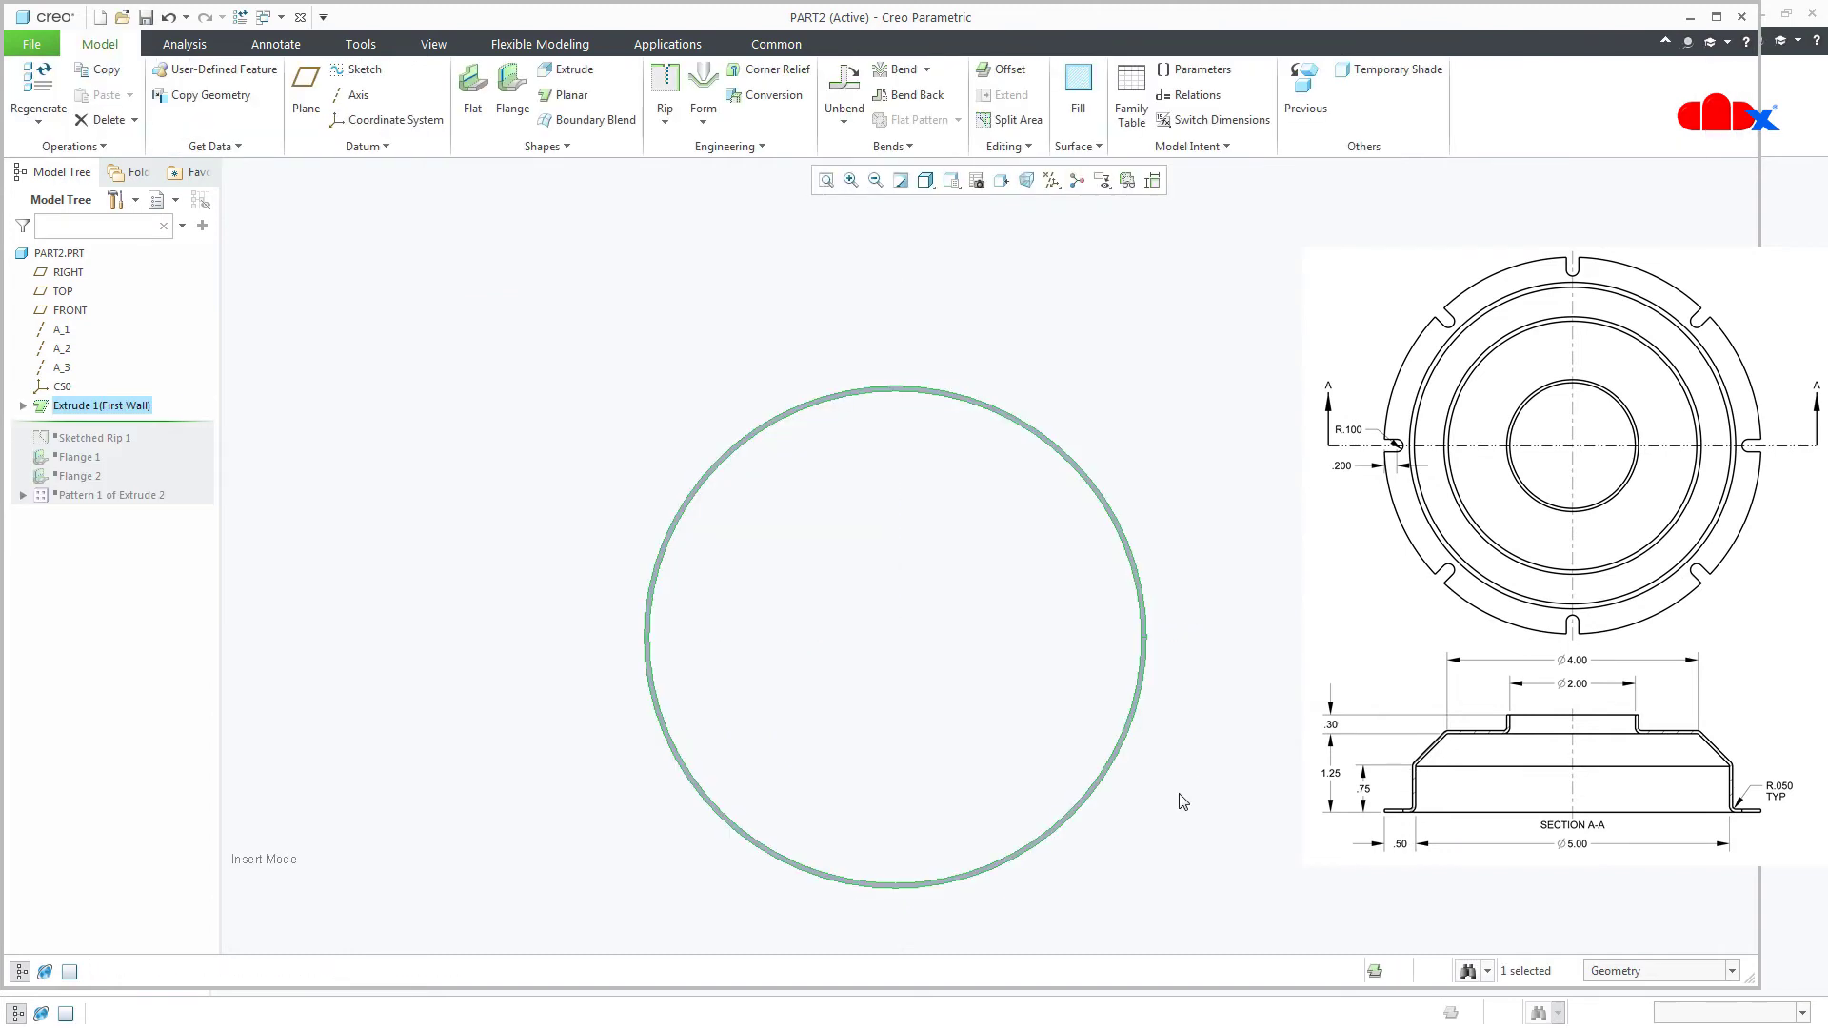
{"action": "key", "text": "ctrl+d"}
Resume Sketched Rip 1 and preview the band unbent into a flat strip, then cancel the Unbend
{"action": "left_click", "coordinate": [1009, 779]}
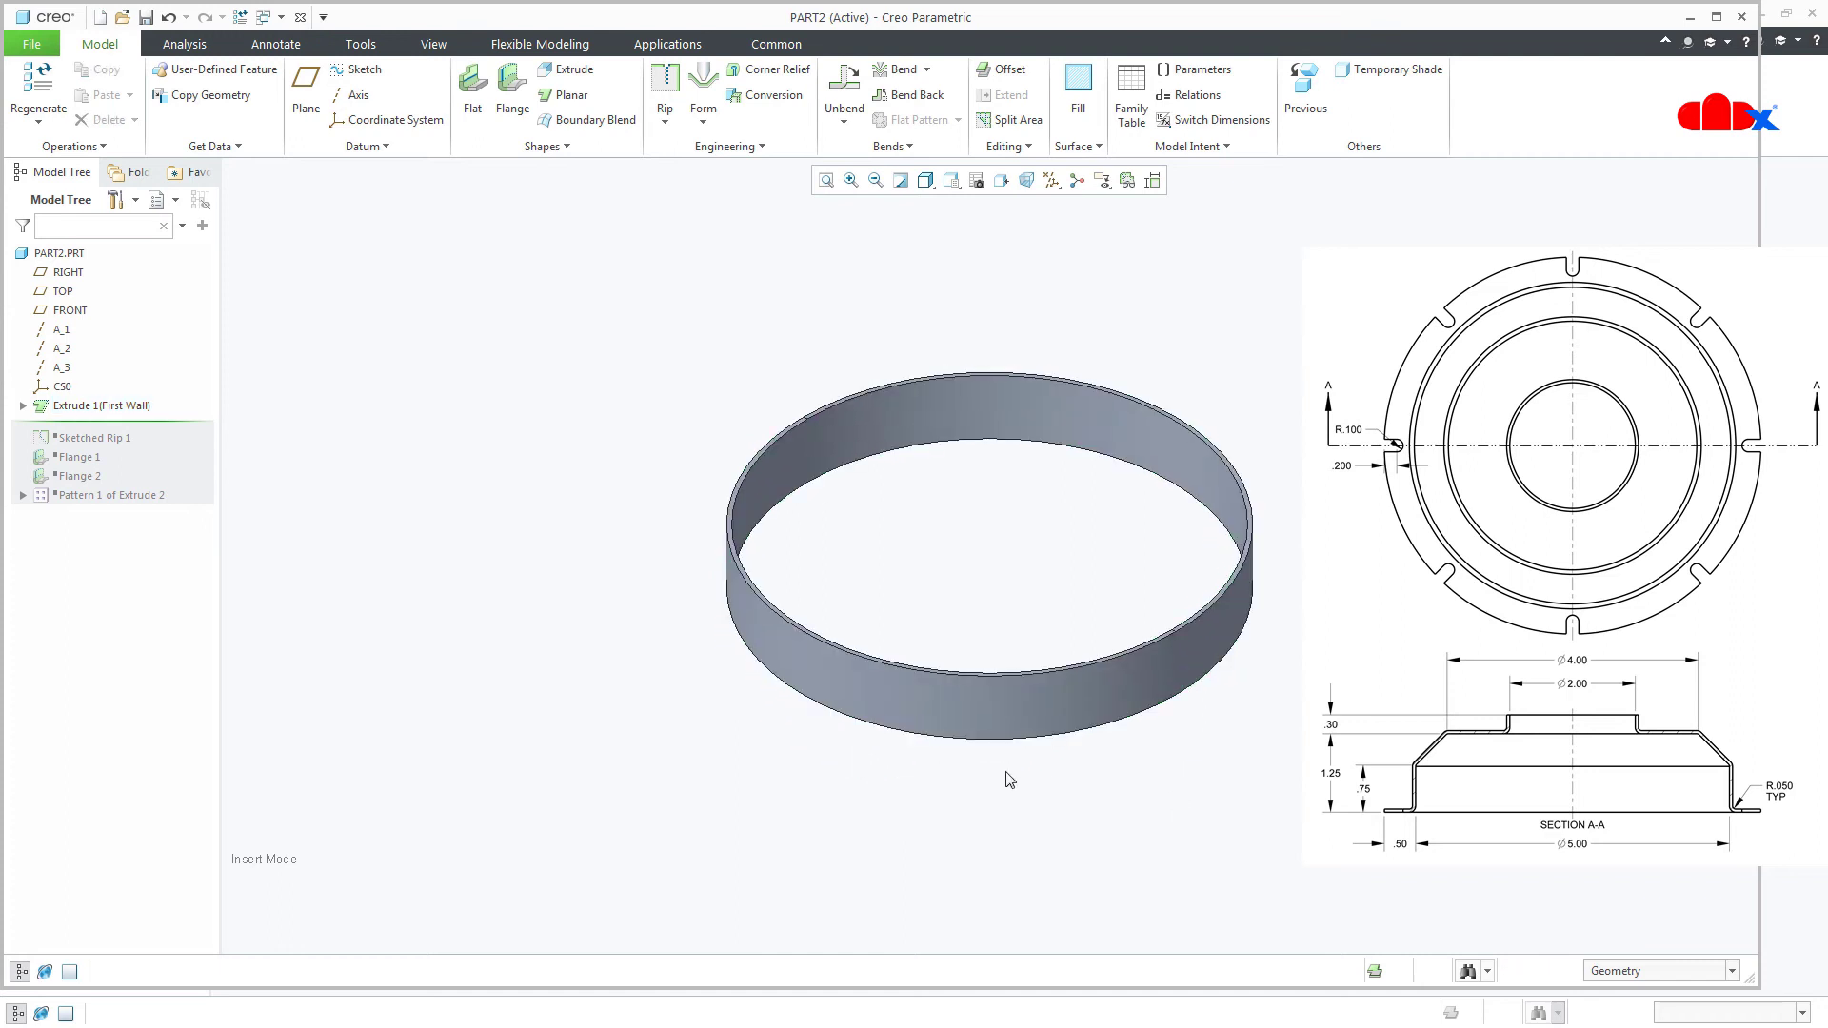
{"action": "left_click_drag", "start_coordinate": [168, 423], "coordinate": [166, 443]}
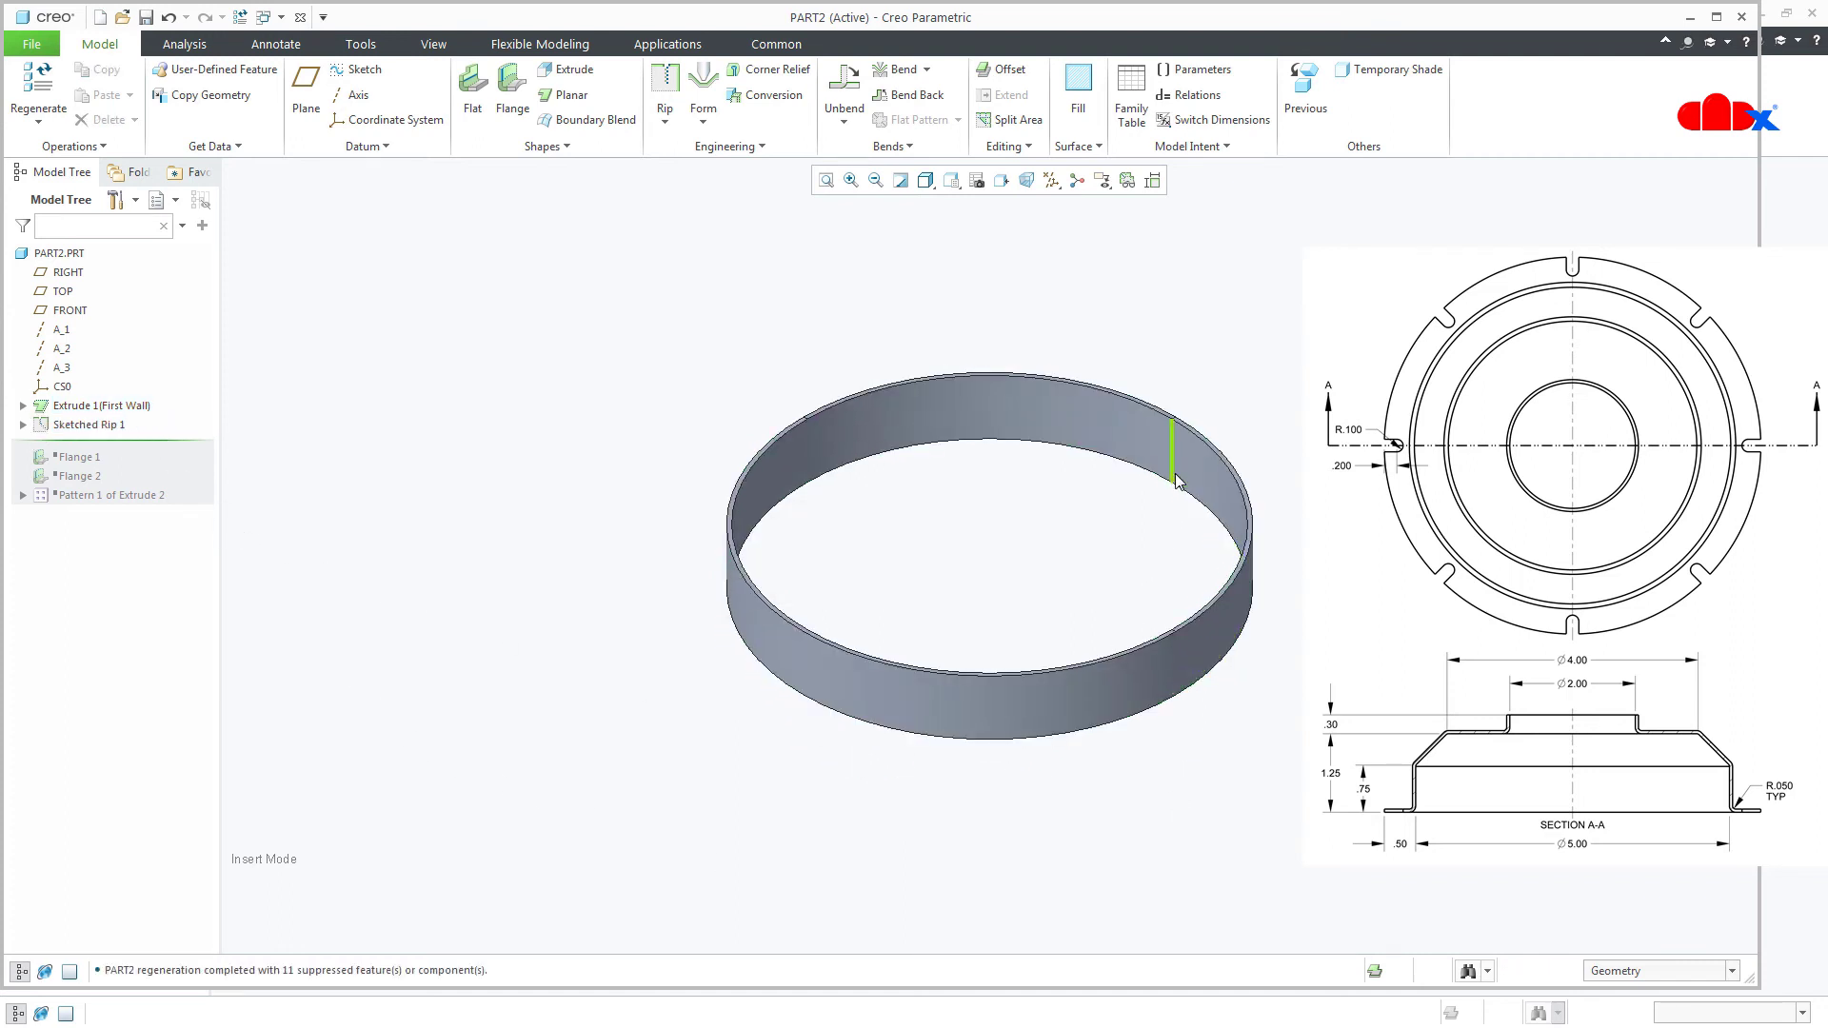
{"action": "left_click", "coordinate": [838, 85]}
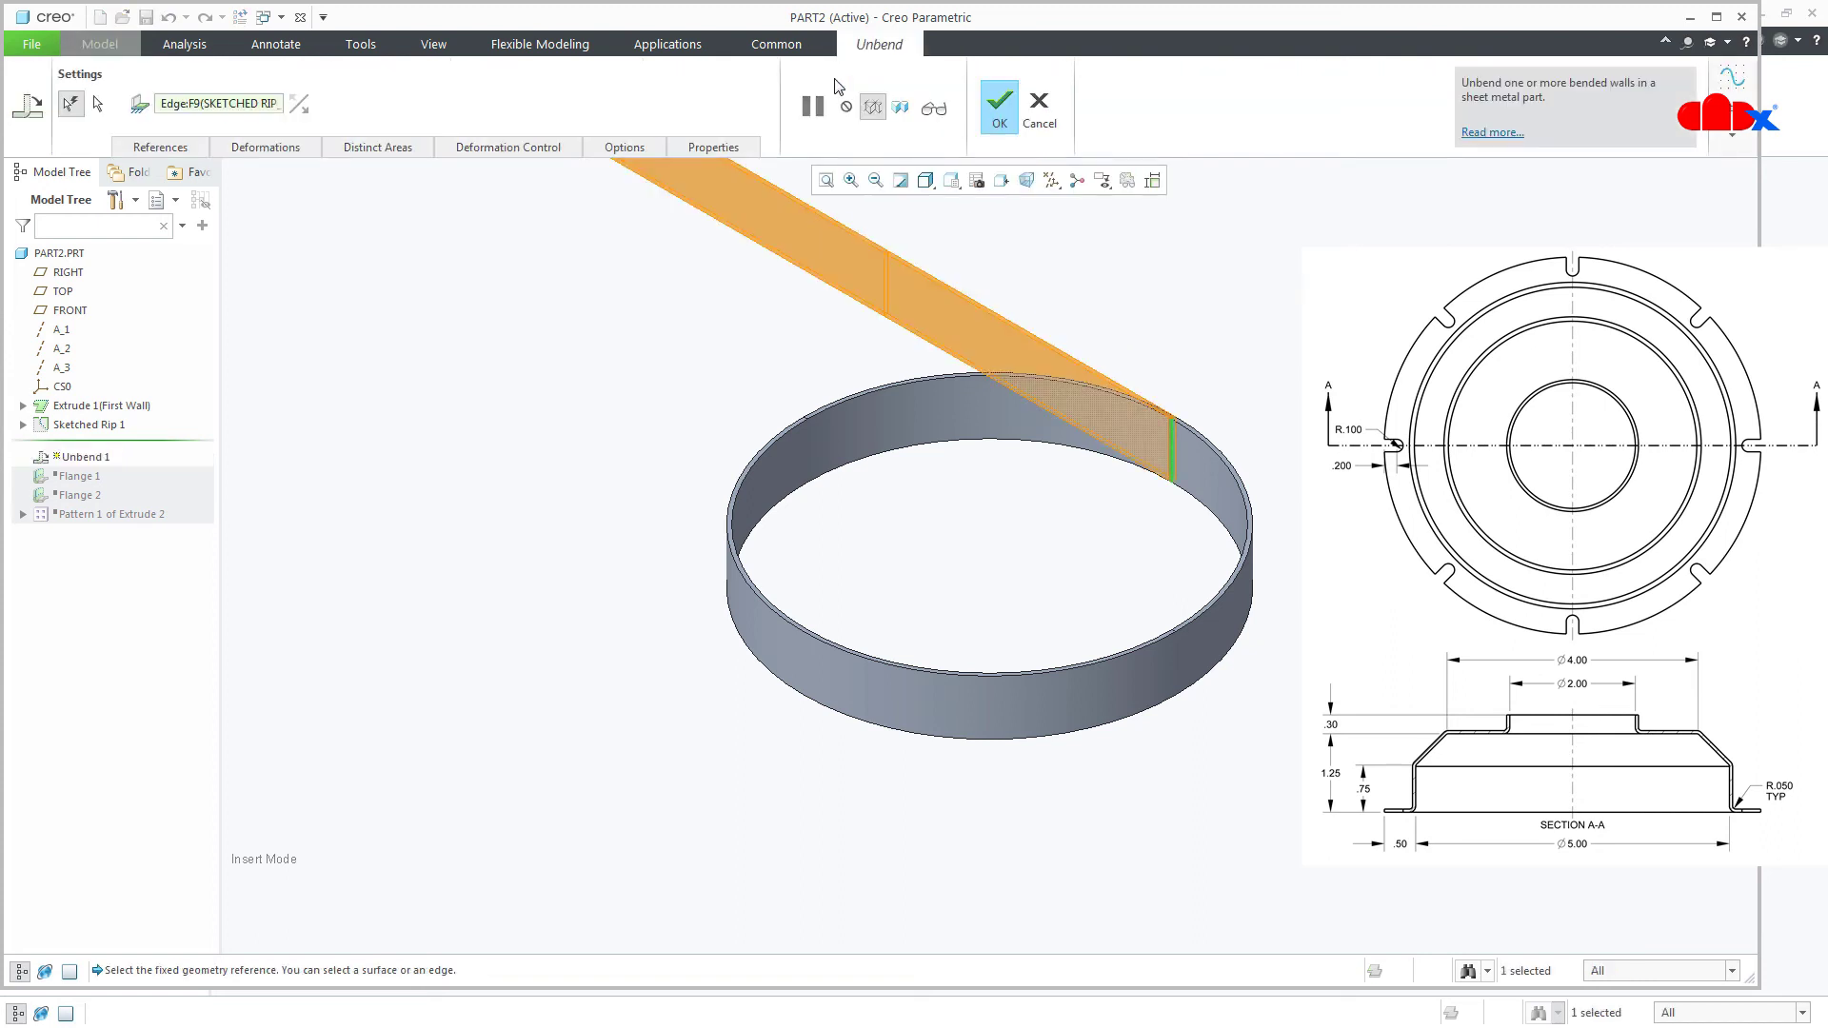
{"action": "scroll", "coordinate": [911, 545], "scroll_direction": "up", "scroll_amount": 5}
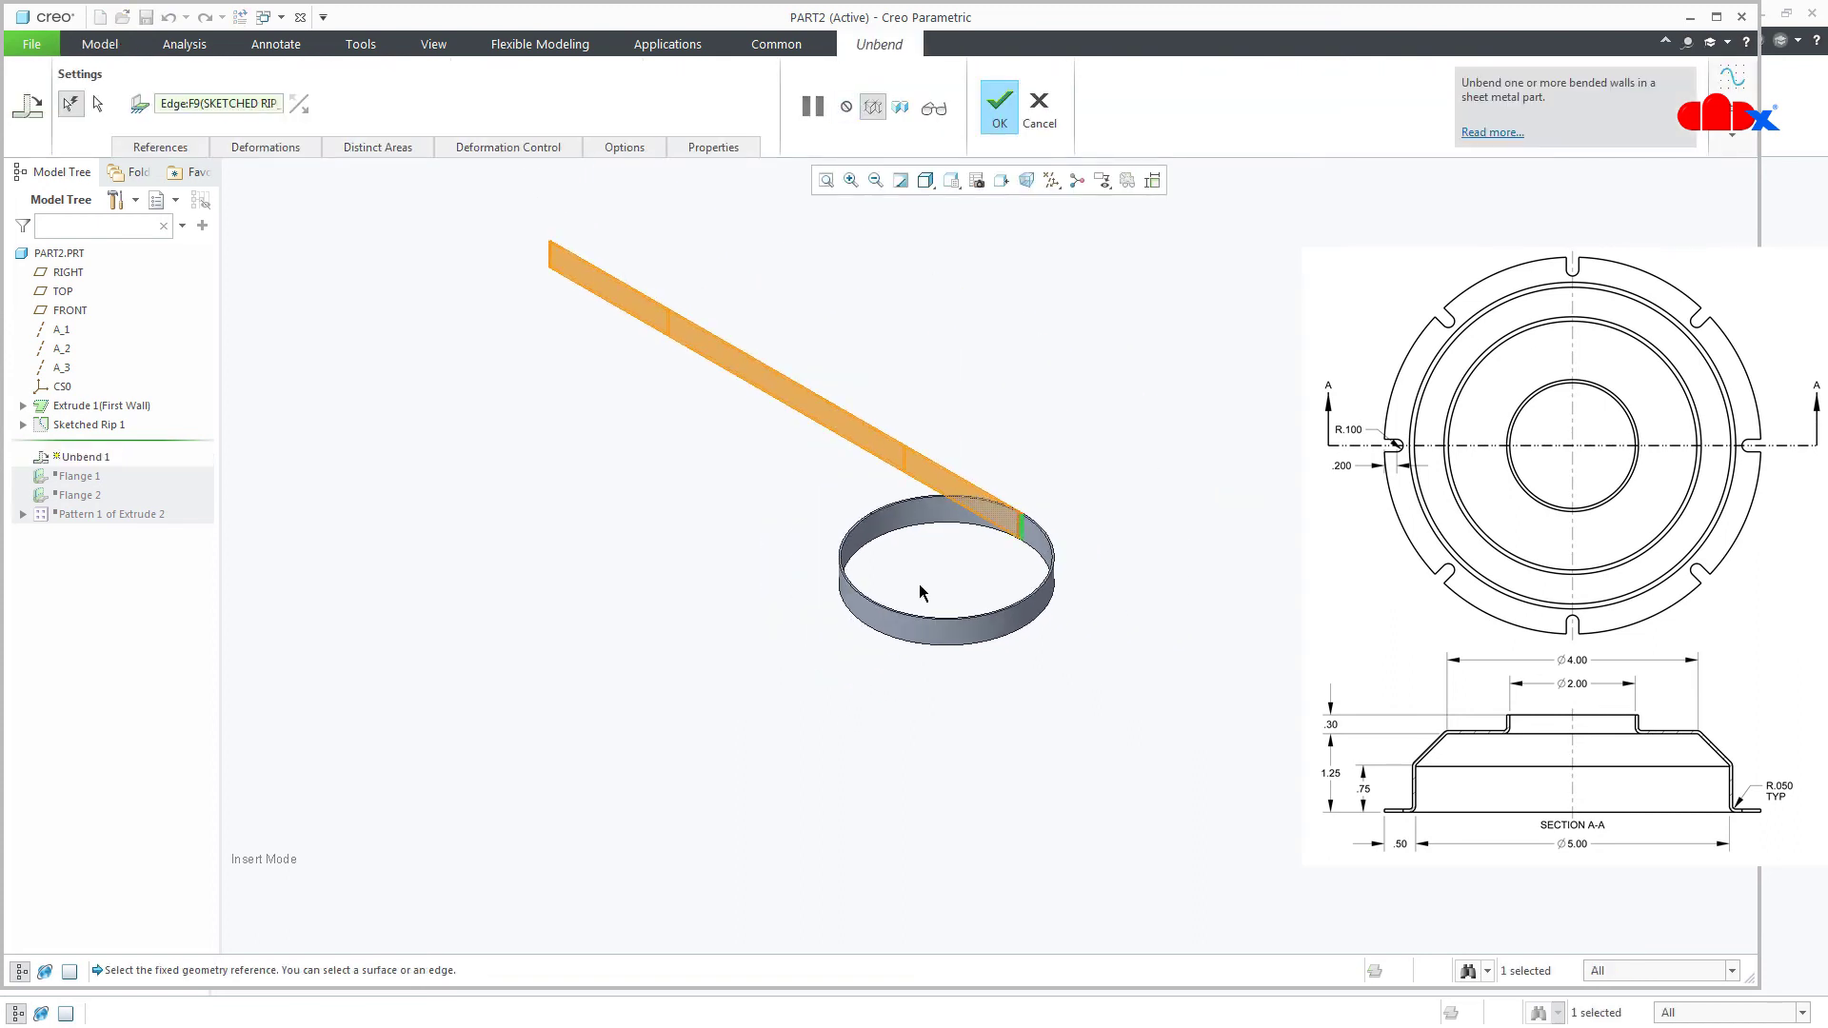
{"action": "left_click", "coordinate": [939, 122]}
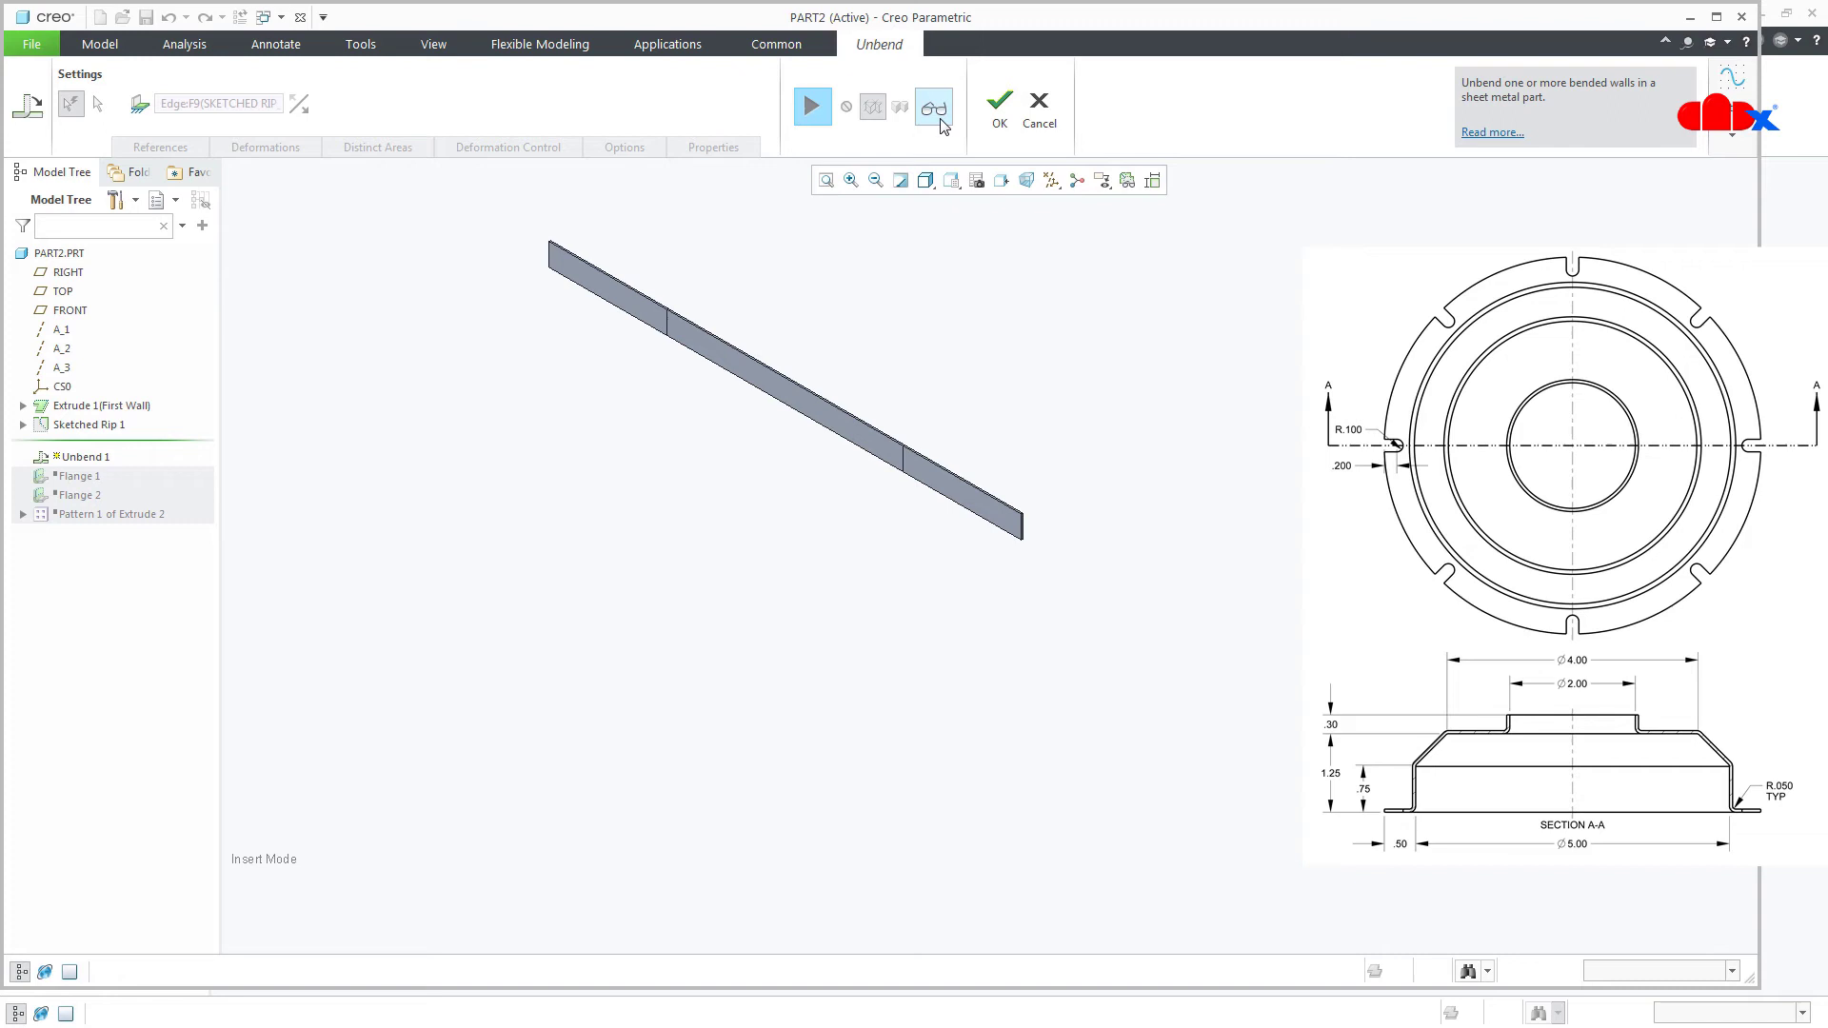
{"action": "left_click", "coordinate": [1039, 118]}
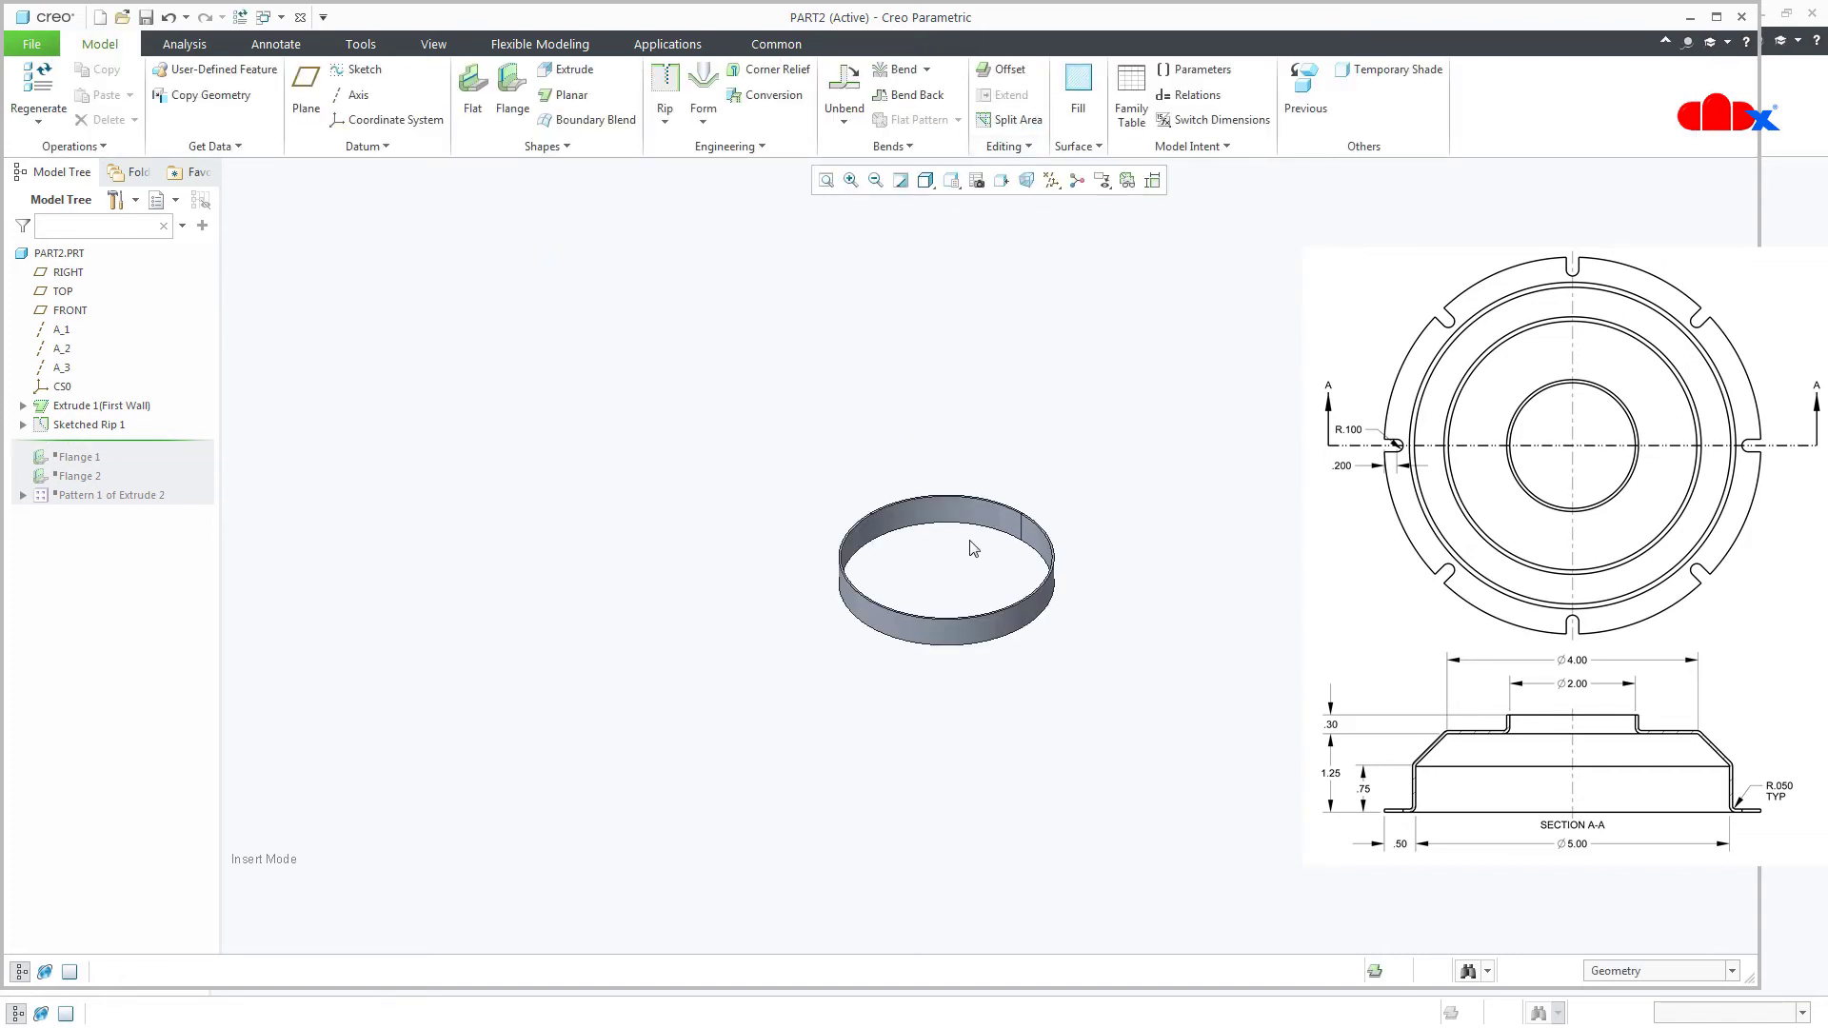
Resume Flange 1 so an outward flange regenerates around the band's base
{"action": "scroll", "coordinate": [973, 549], "scroll_direction": "down", "scroll_amount": 2}
{"action": "left_click_drag", "start_coordinate": [185, 450], "coordinate": [185, 461]}
{"action": "scroll", "coordinate": [850, 687], "scroll_direction": "down", "scroll_amount": 2}
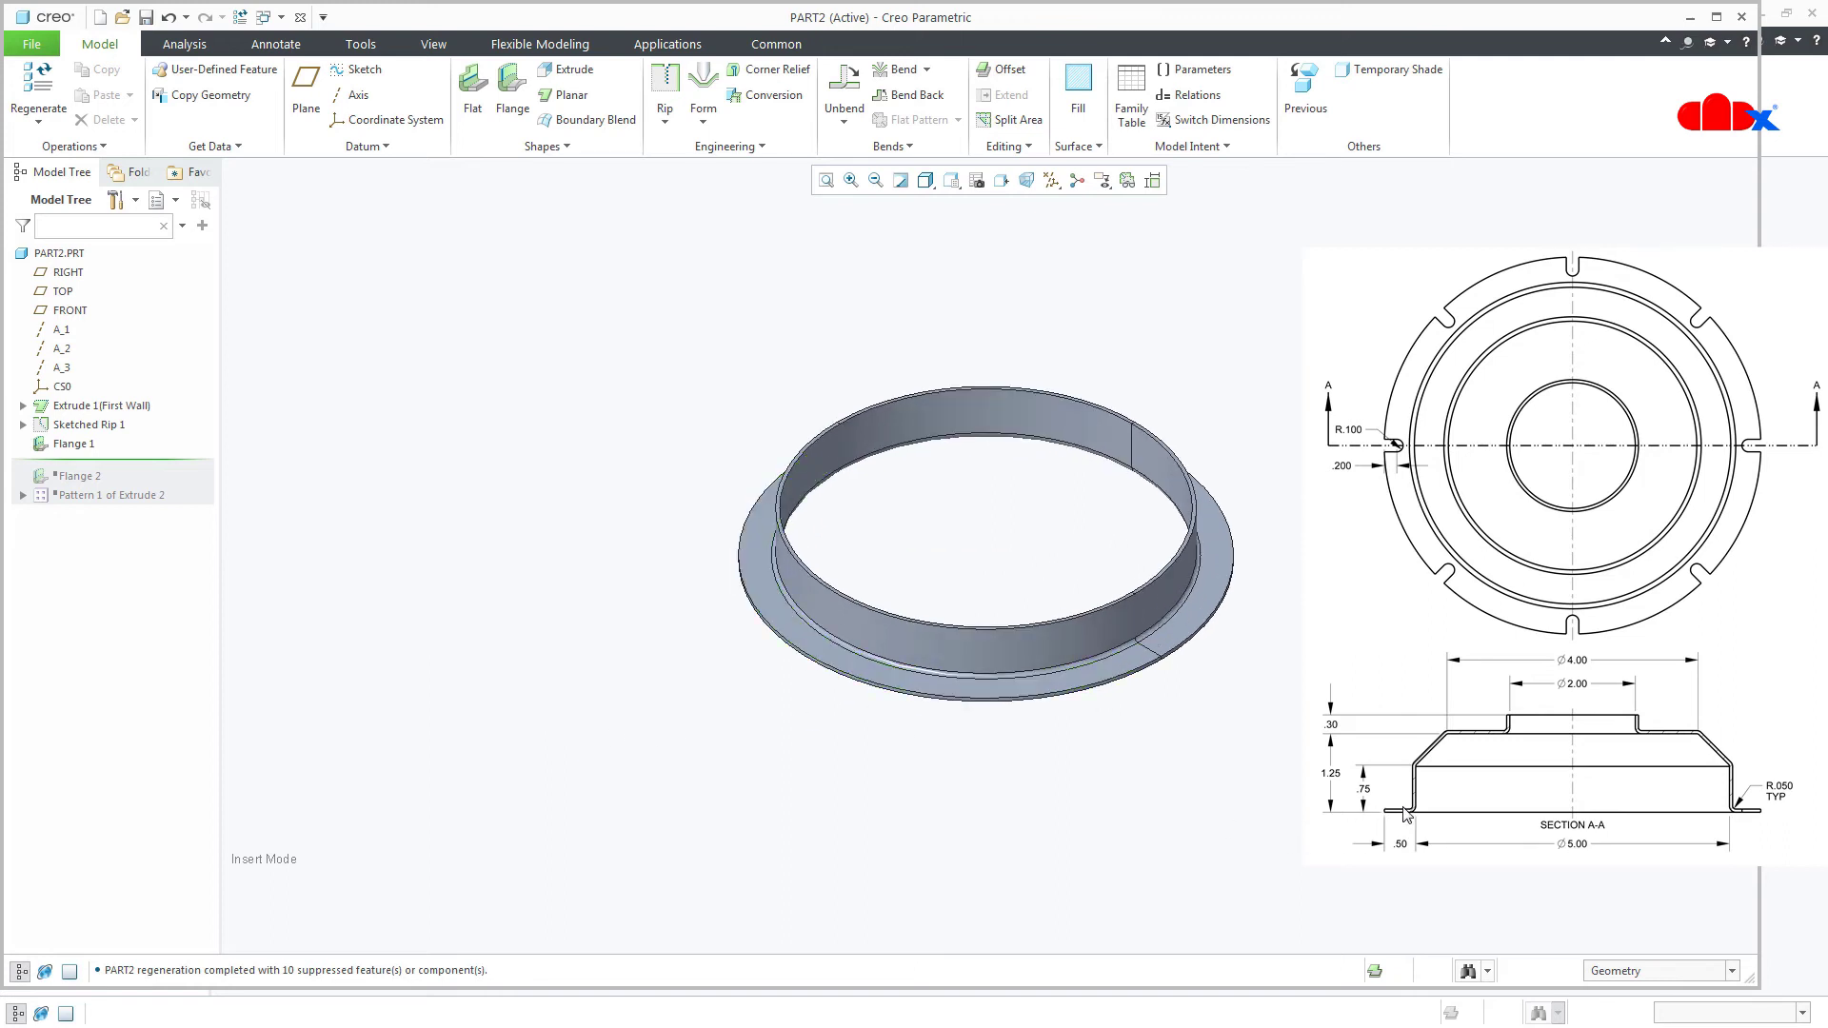
Try other attachment edges for Flange 1, then cancel and confirm discarding the edit
{"action": "left_click", "coordinate": [76, 444]}
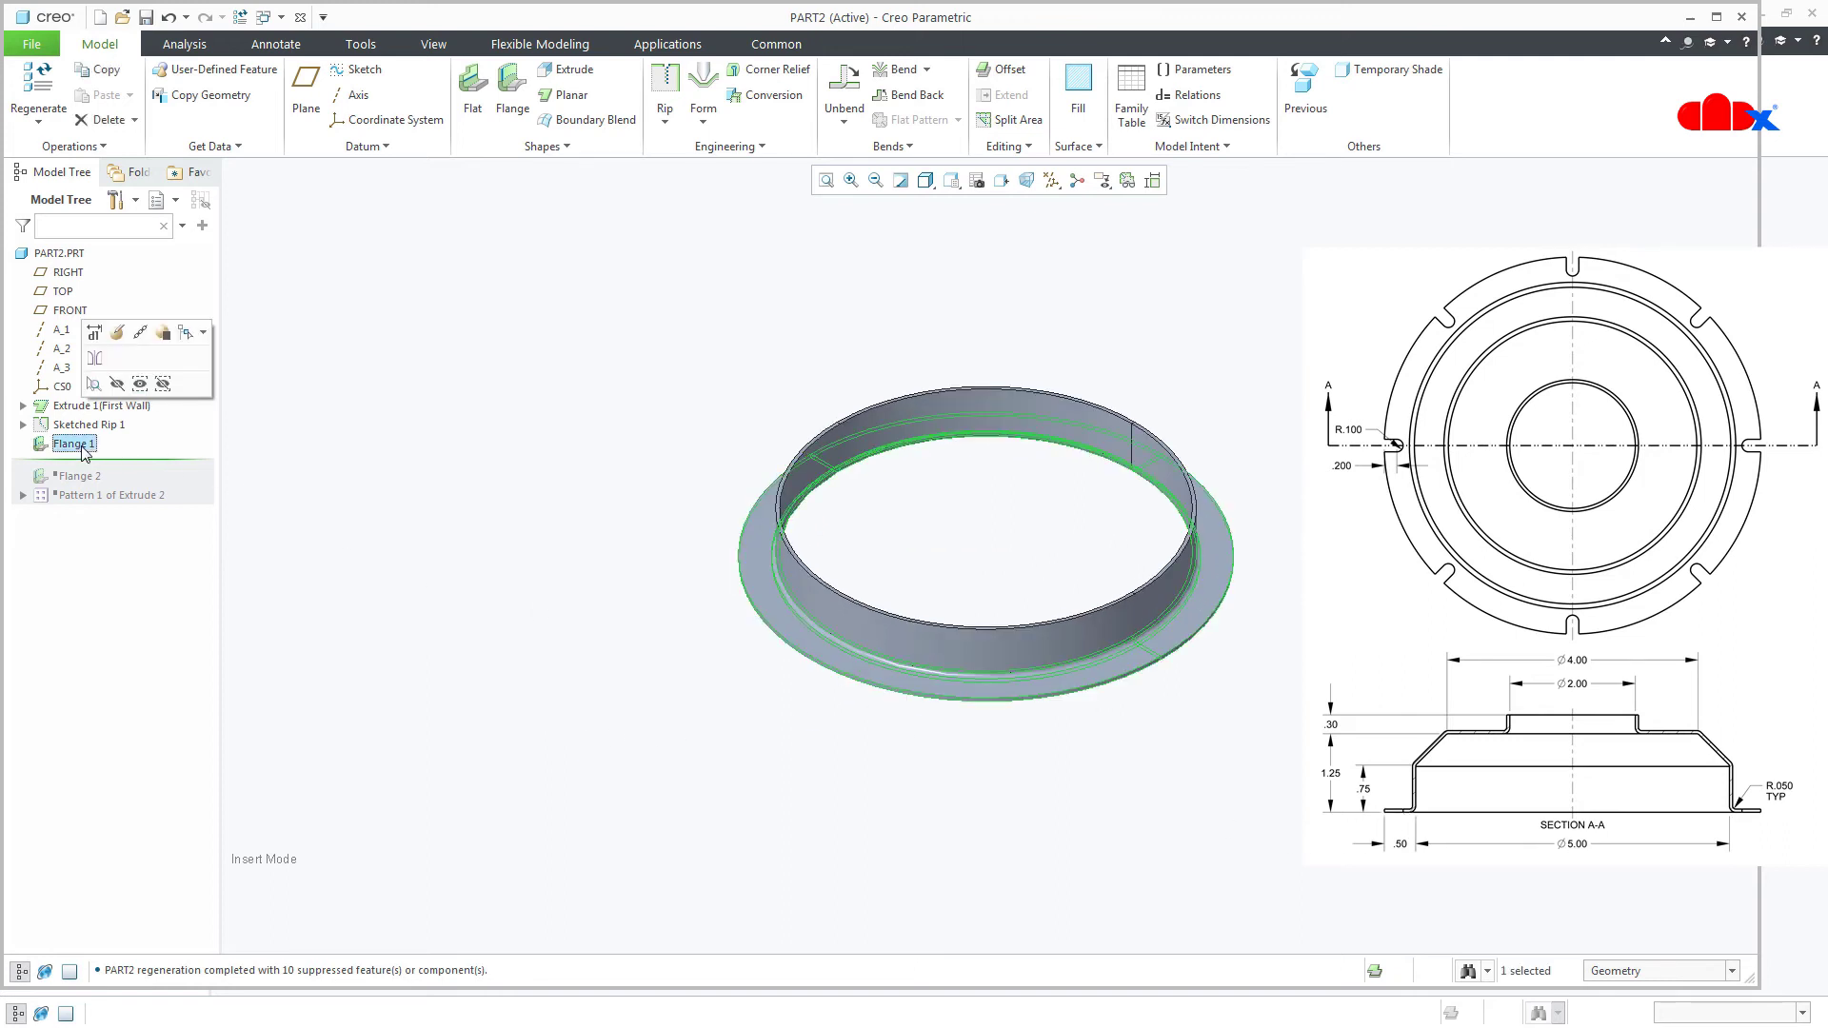
{"action": "left_click", "coordinate": [119, 333]}
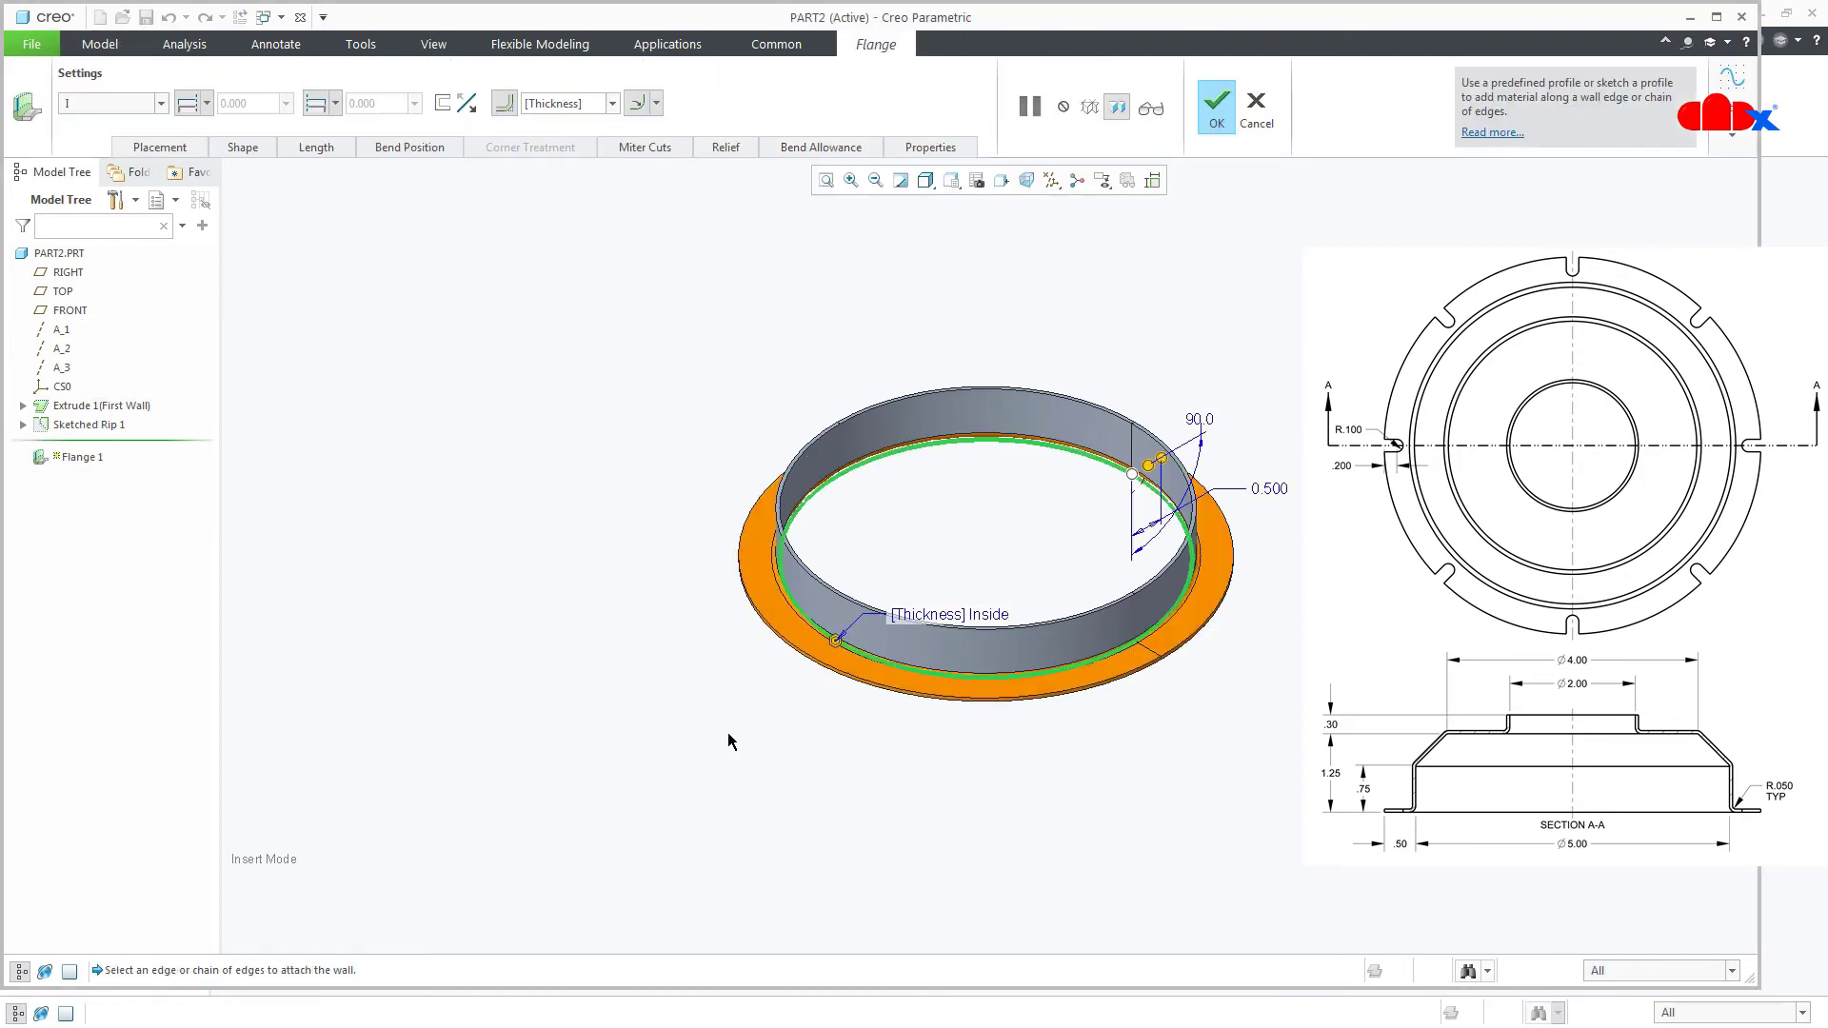
{"action": "left_click", "coordinate": [885, 660]}
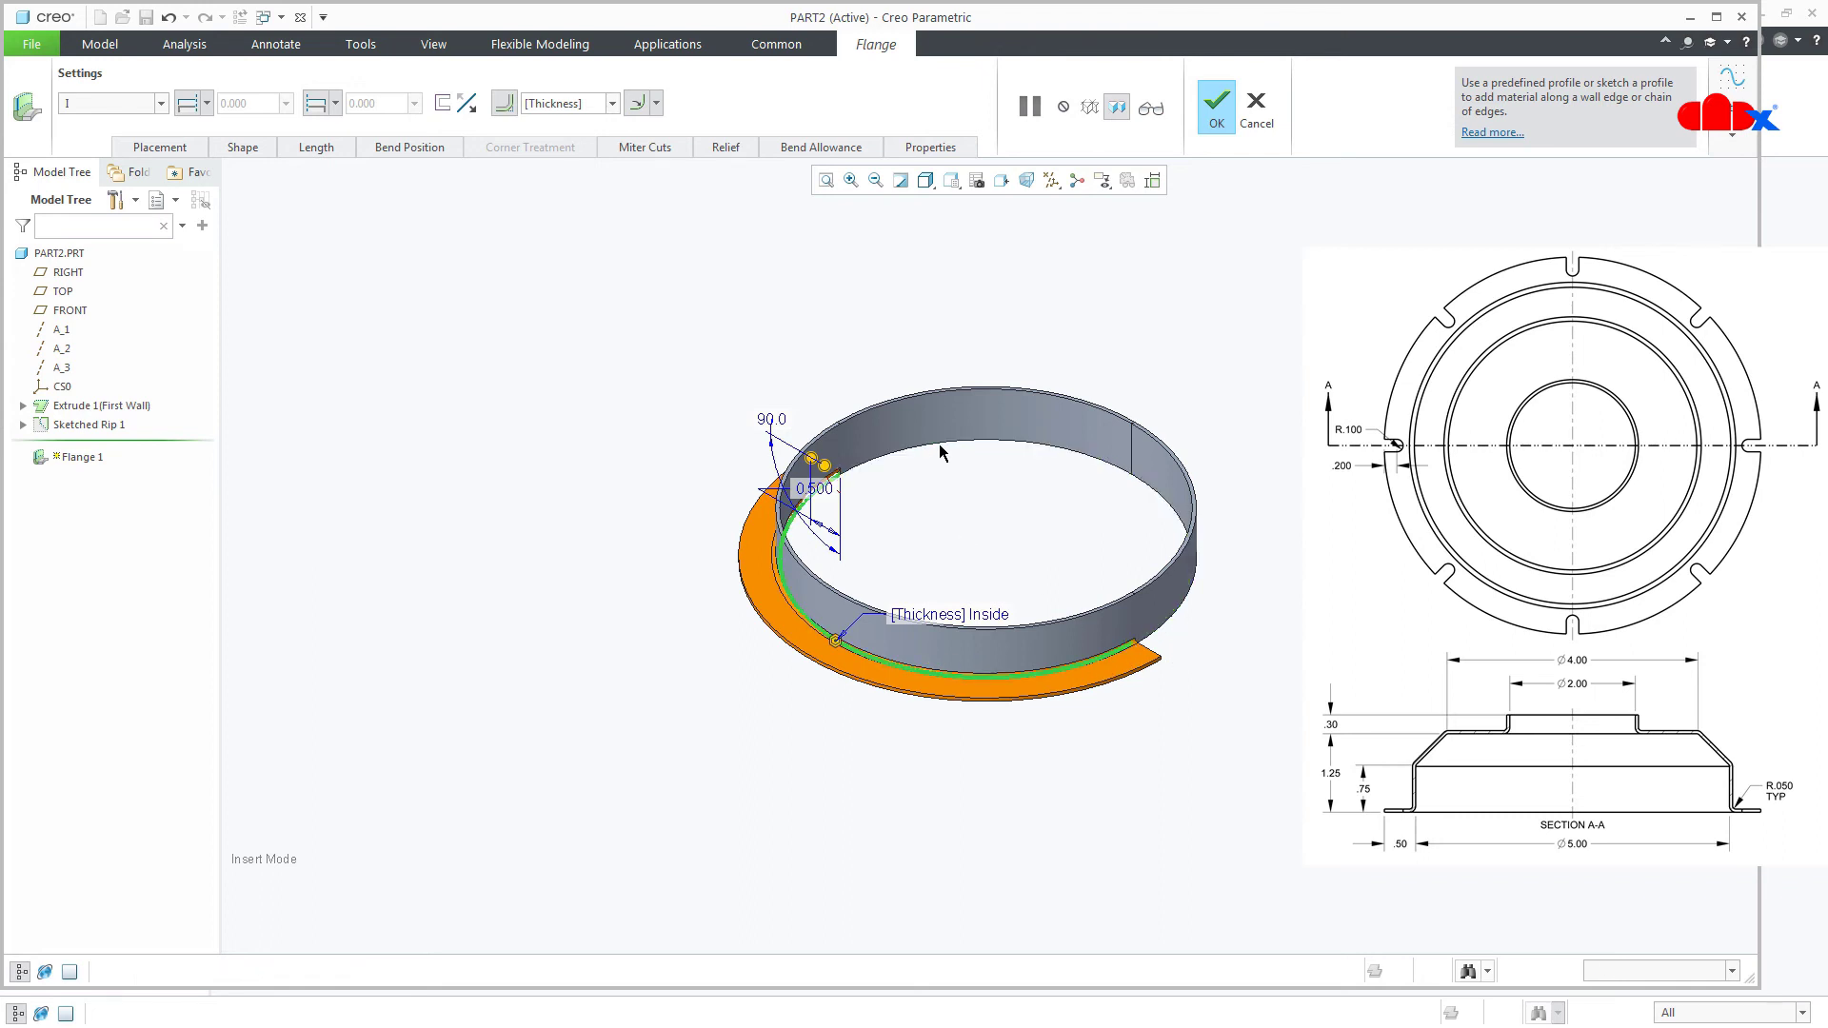
{"action": "left_click", "coordinate": [1066, 464]}
{"action": "left_click", "coordinate": [1191, 530]}
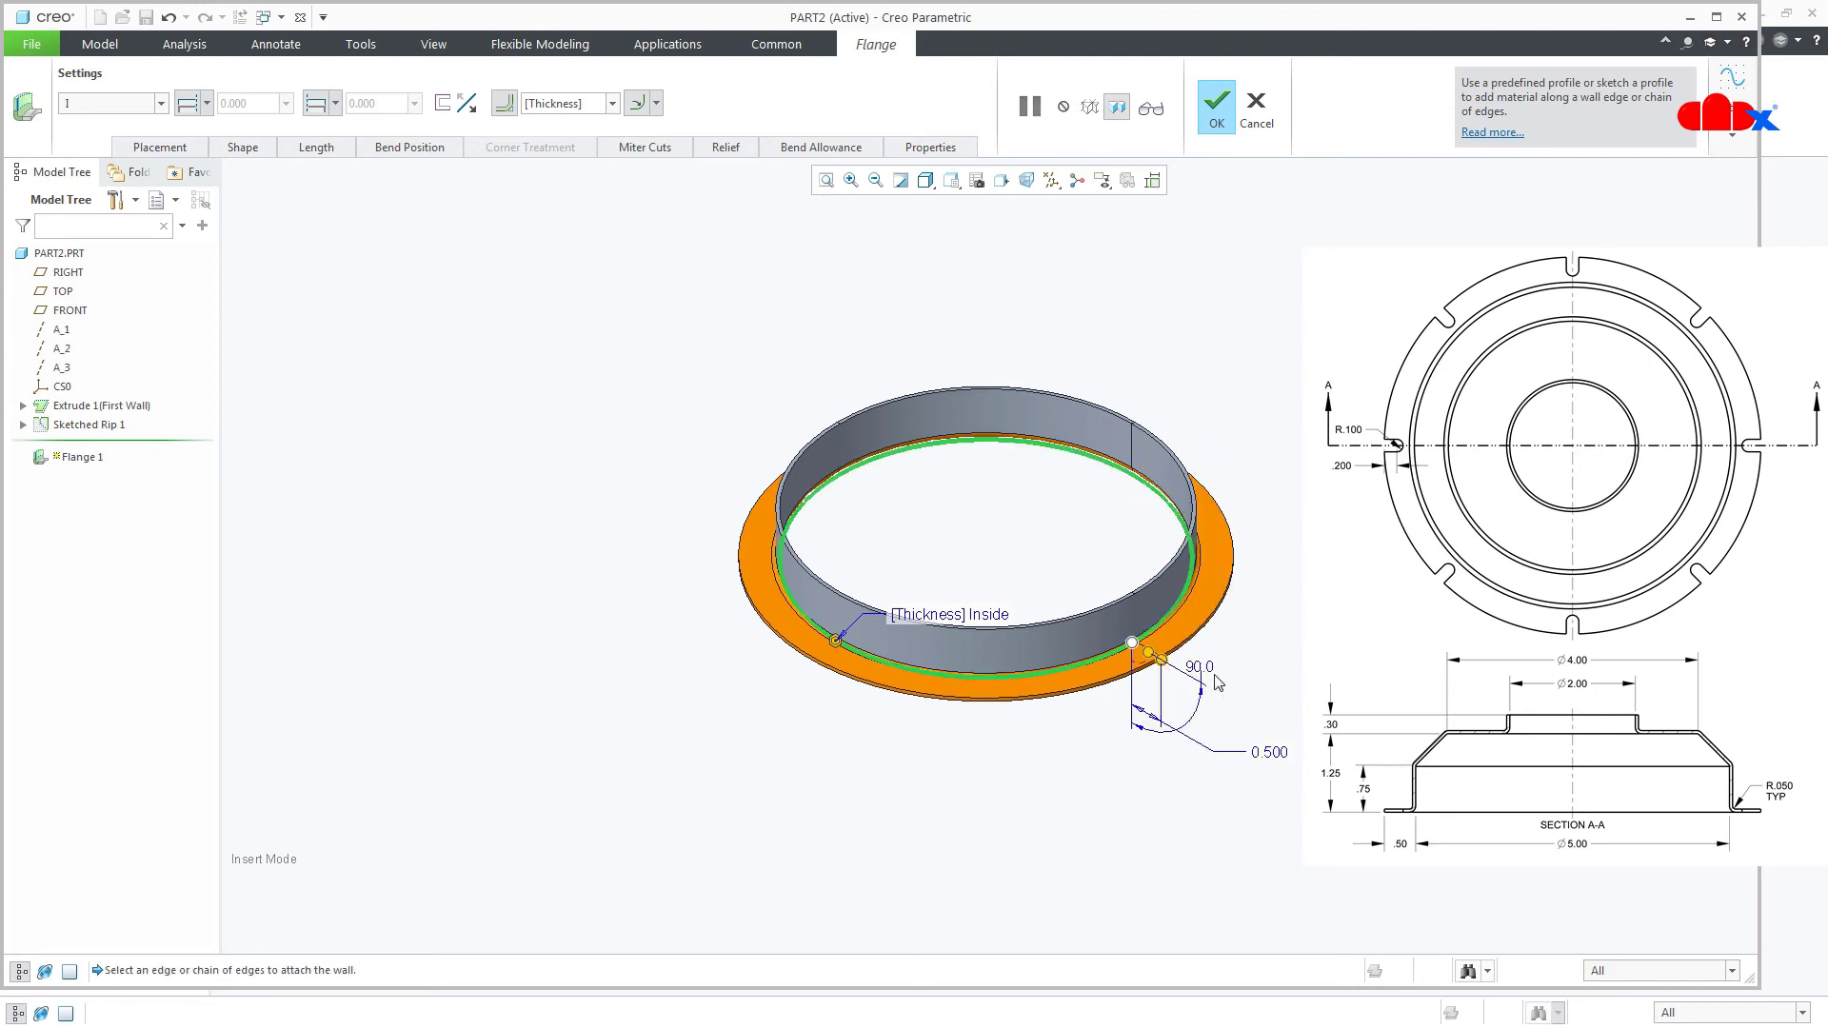
{"action": "left_click", "coordinate": [1256, 108]}
{"action": "left_click", "coordinate": [914, 559]}
Resume Flange 2 to add the raised conical shell with a central opening
{"action": "left_click", "coordinate": [876, 794]}
{"action": "left_click_drag", "start_coordinate": [171, 460], "coordinate": [172, 490]}
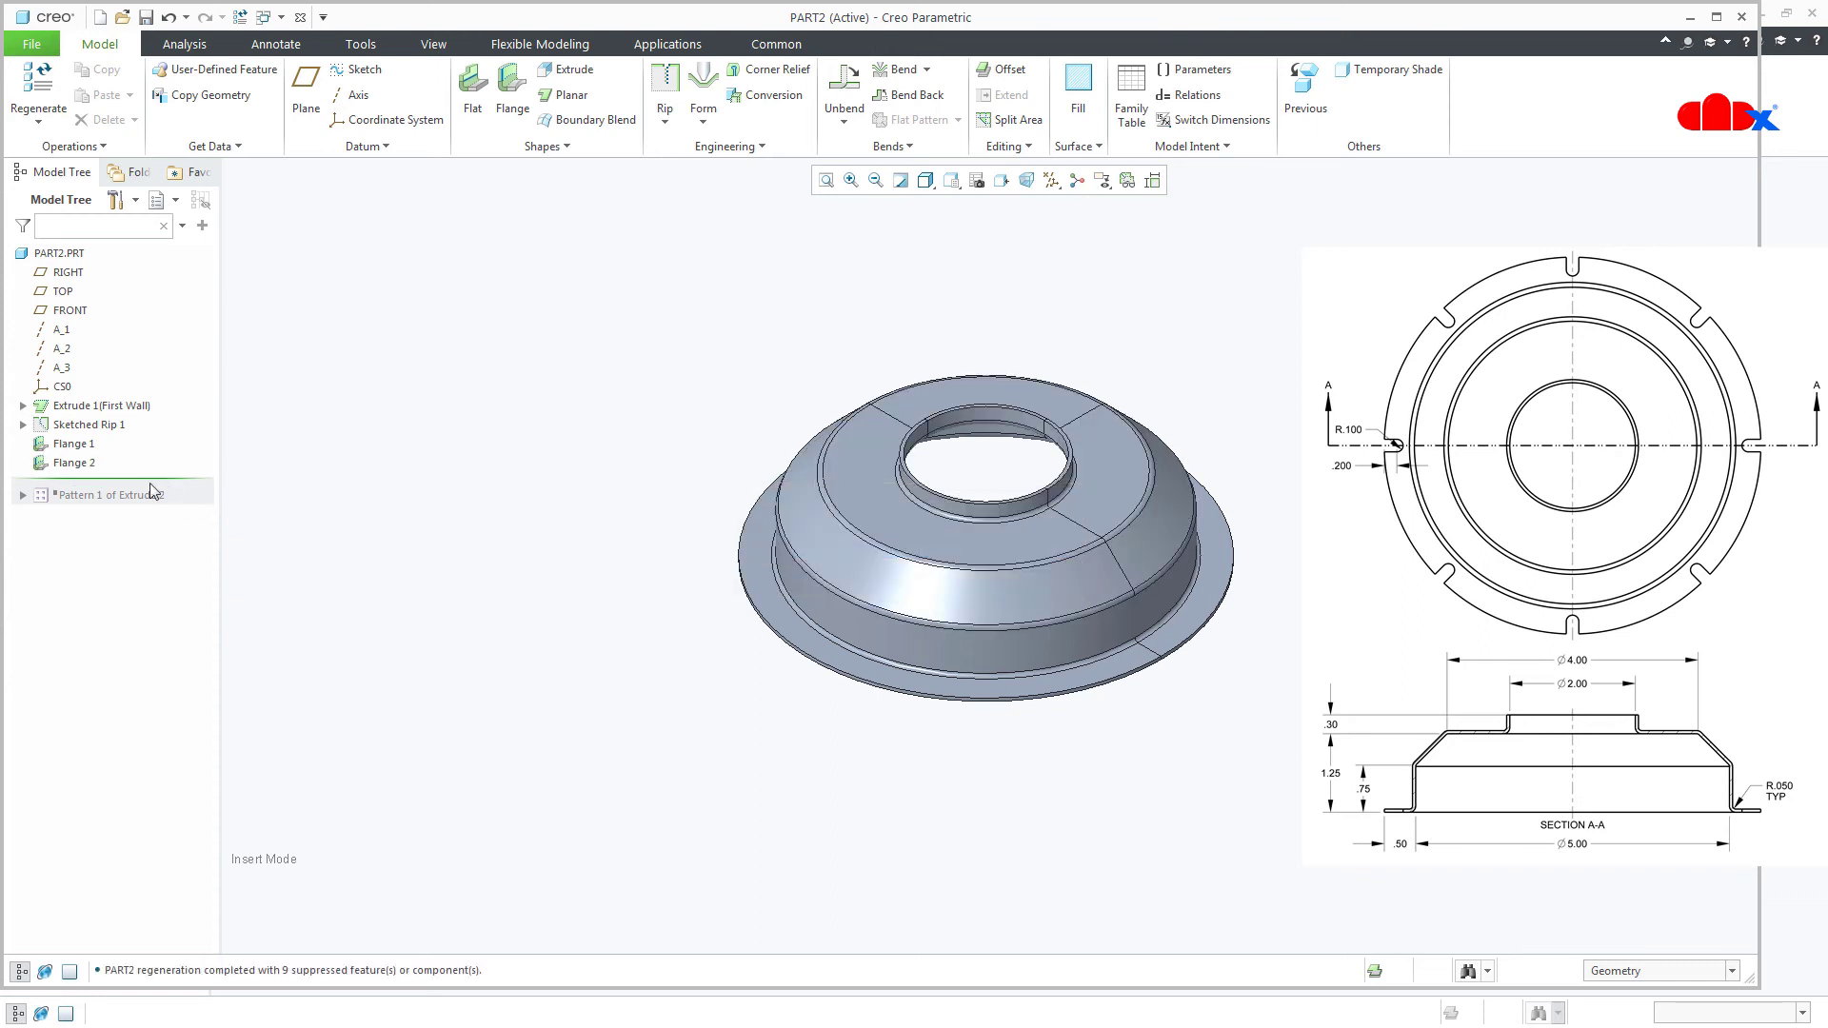
{"action": "left_click", "coordinate": [90, 463]}
{"action": "left_click", "coordinate": [128, 352]}
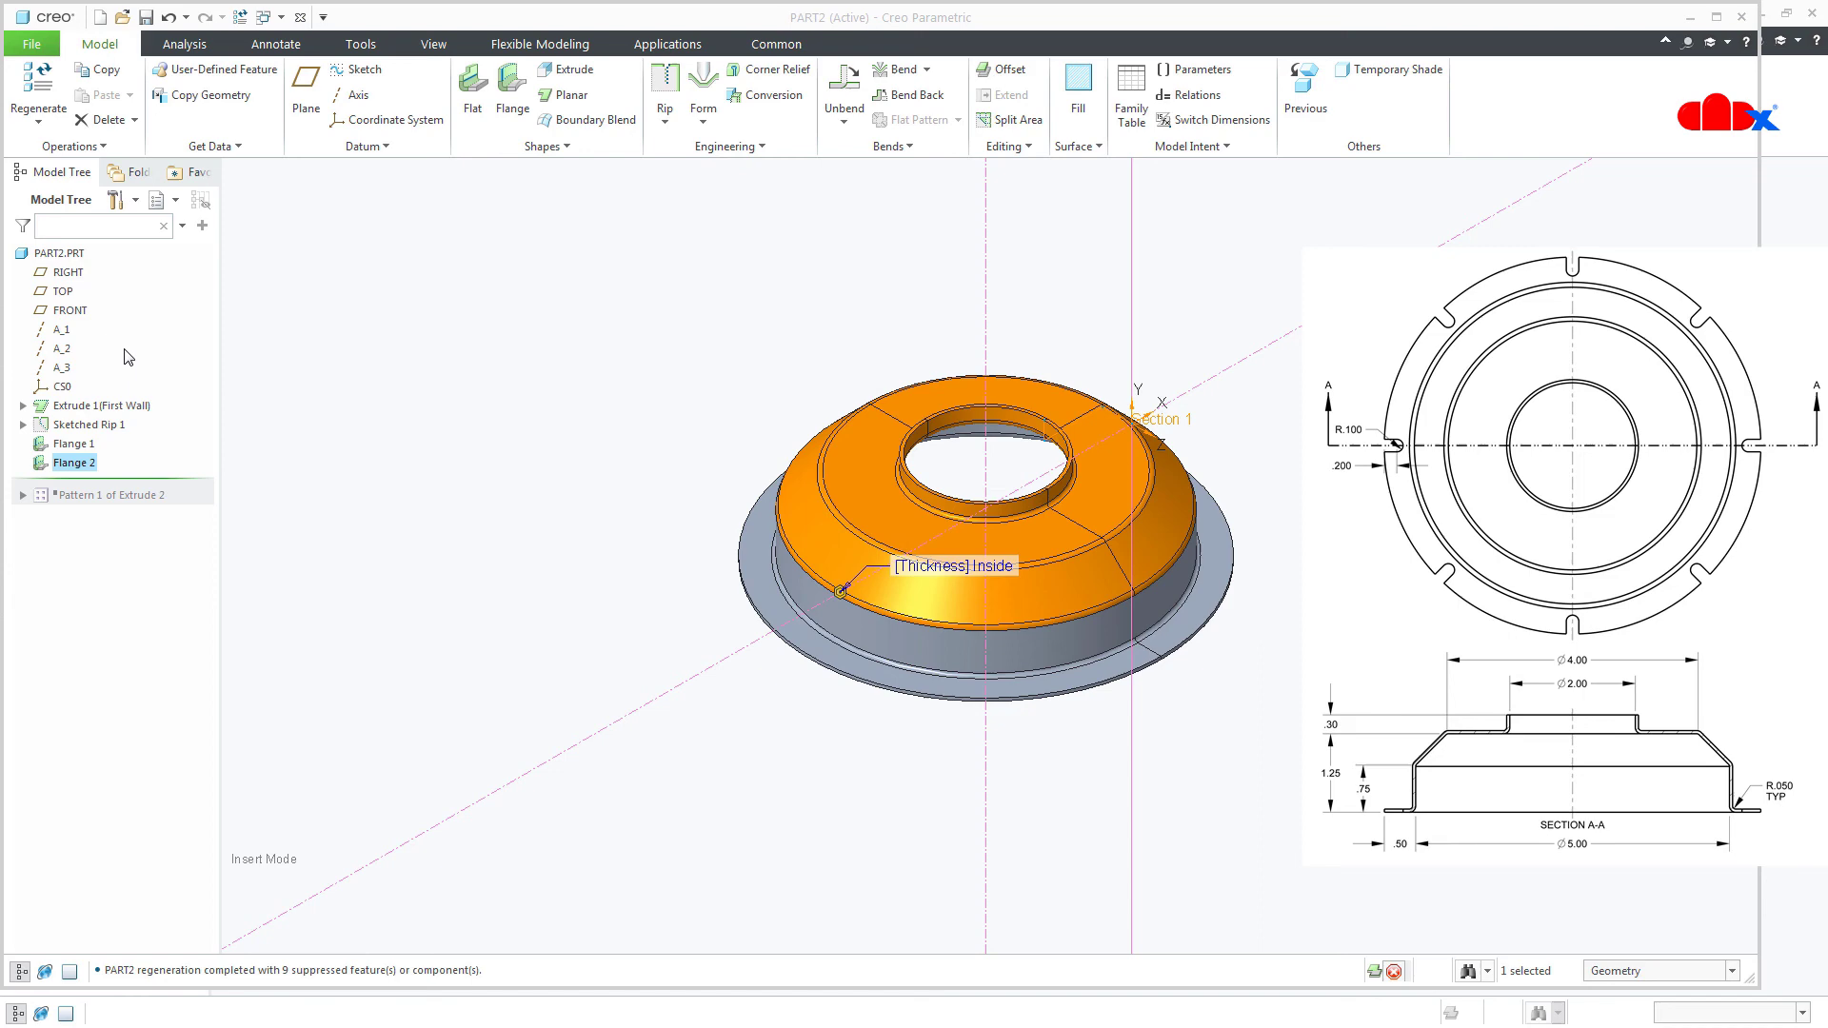
{"action": "left_click", "coordinate": [243, 147]}
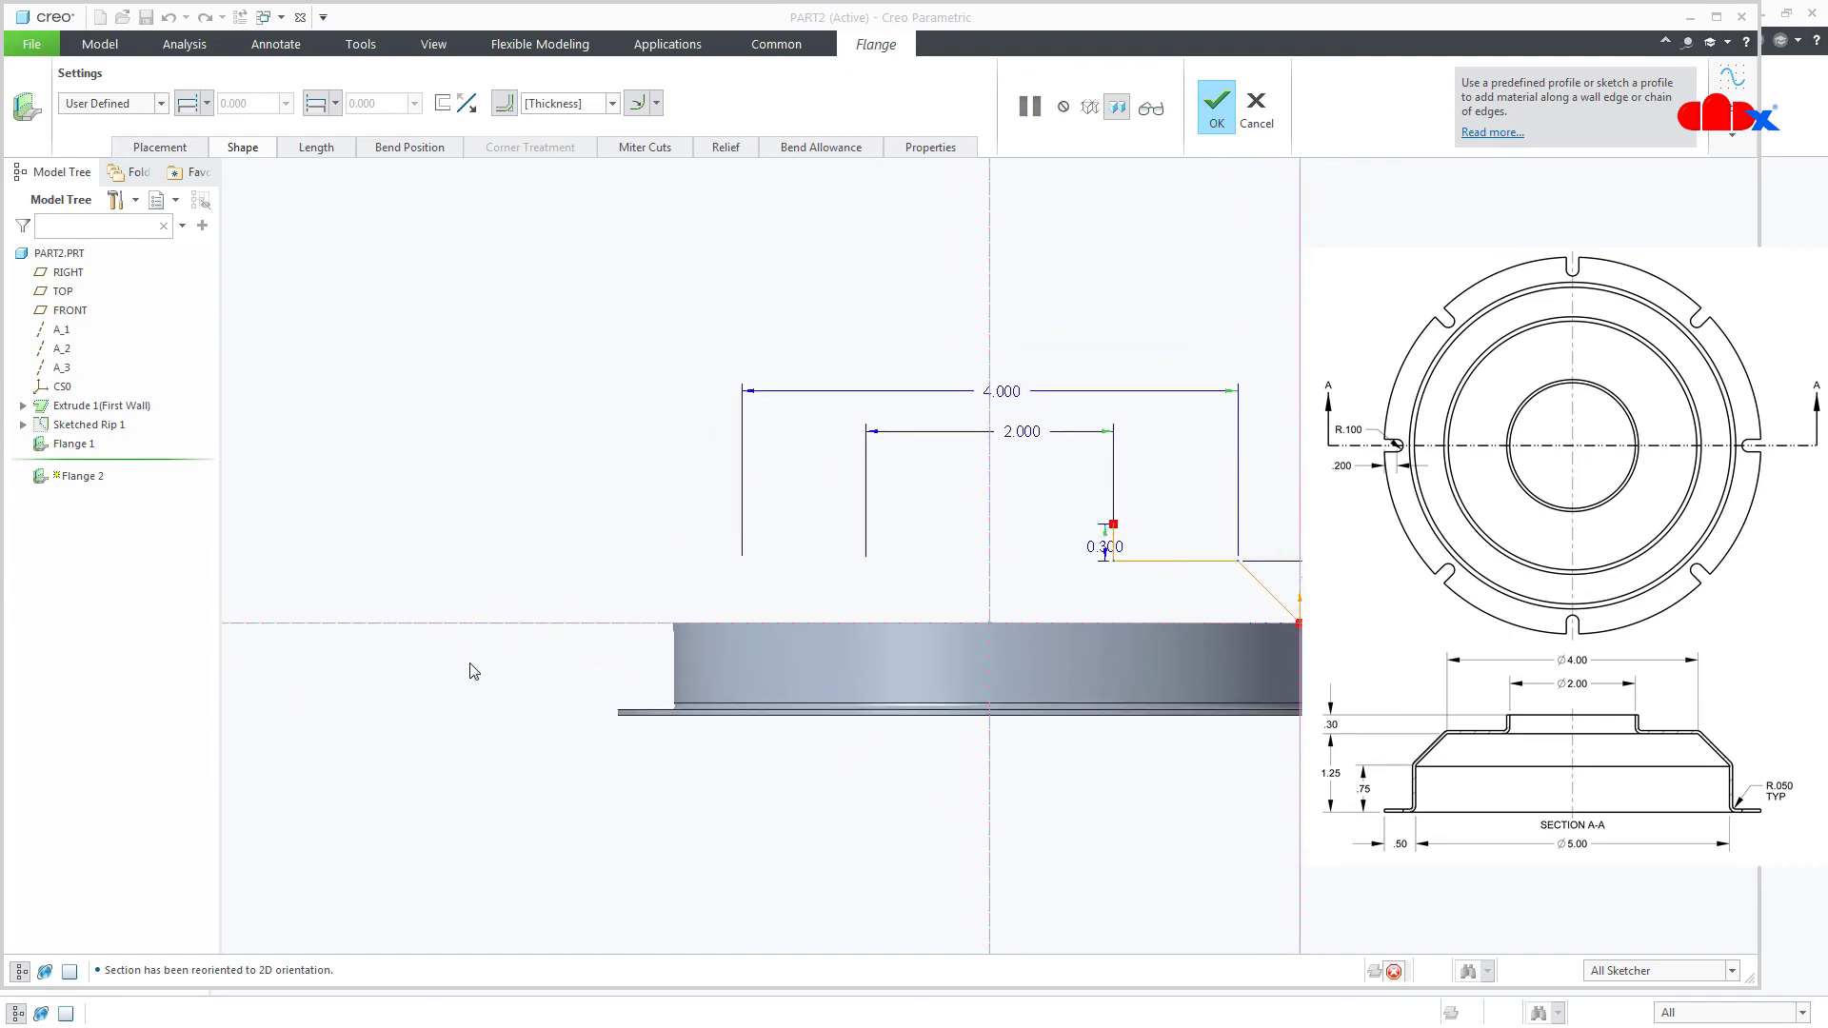
{"action": "scroll", "coordinate": [434, 669], "scroll_direction": "up", "scroll_amount": 2}
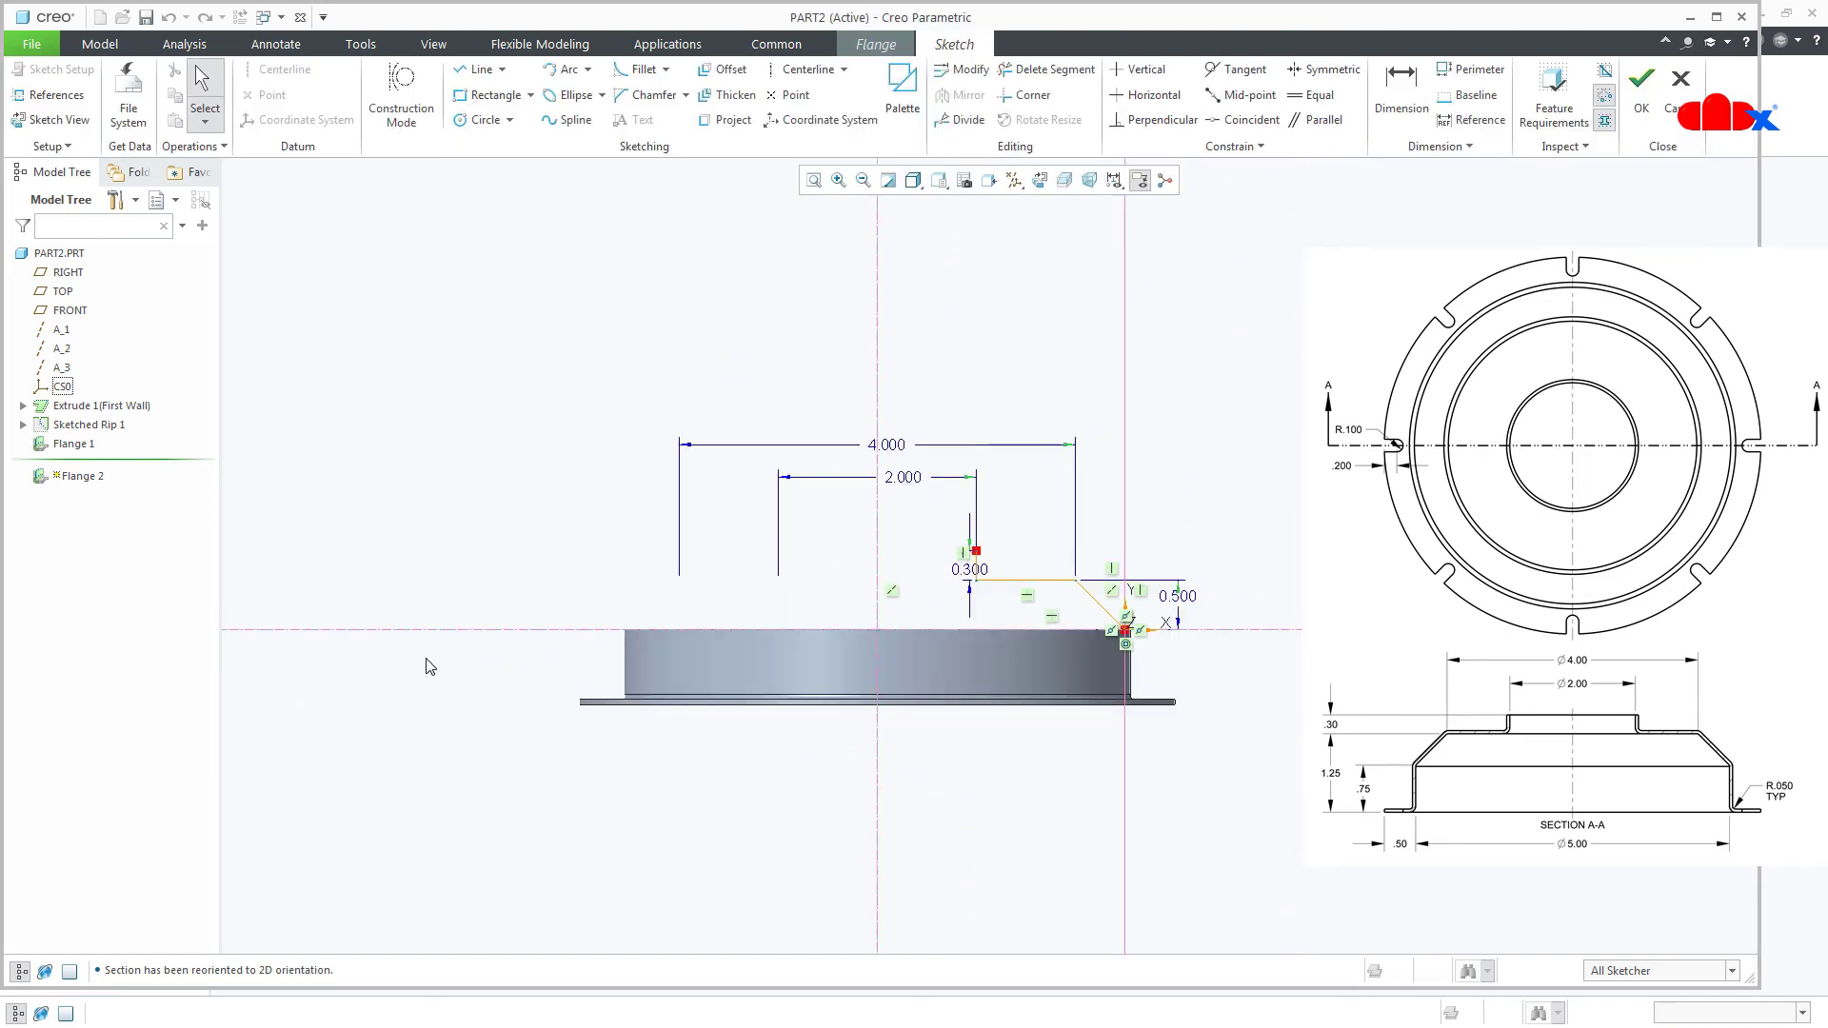
{"action": "scroll", "coordinate": [1195, 590], "scroll_direction": "down", "scroll_amount": 3}
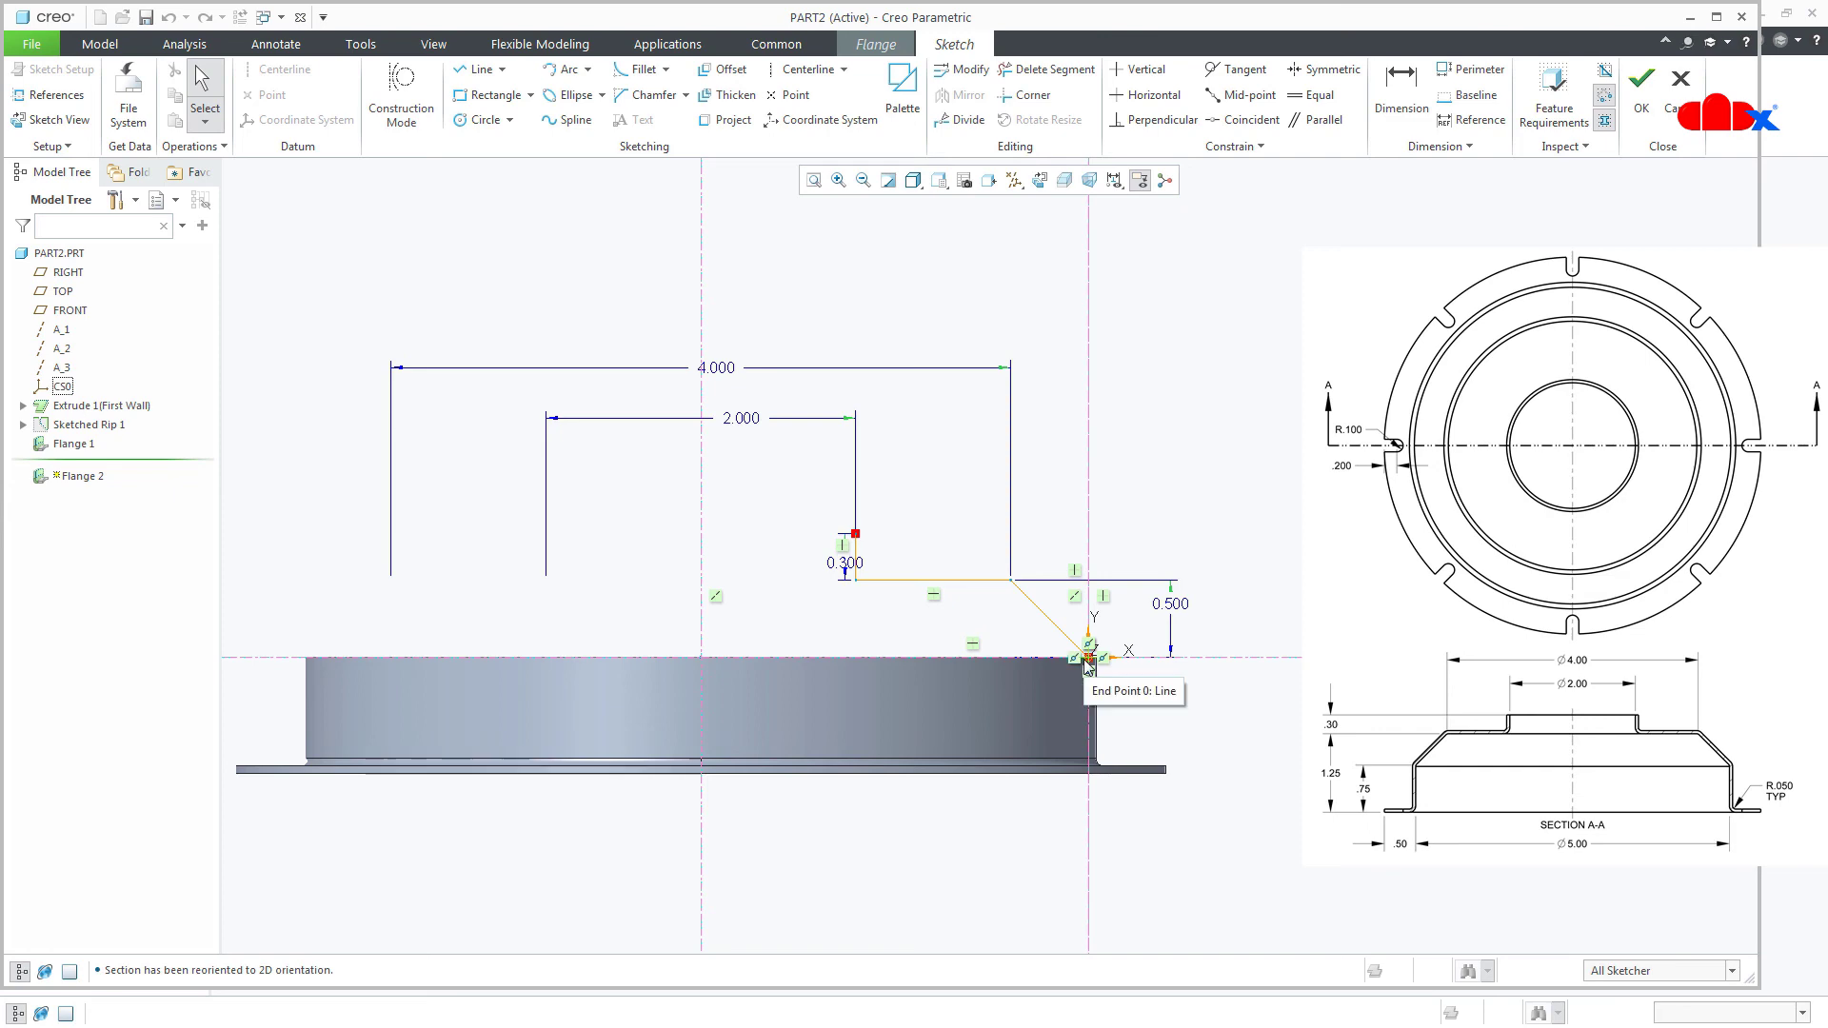
{"action": "left_click", "coordinate": [1639, 112]}
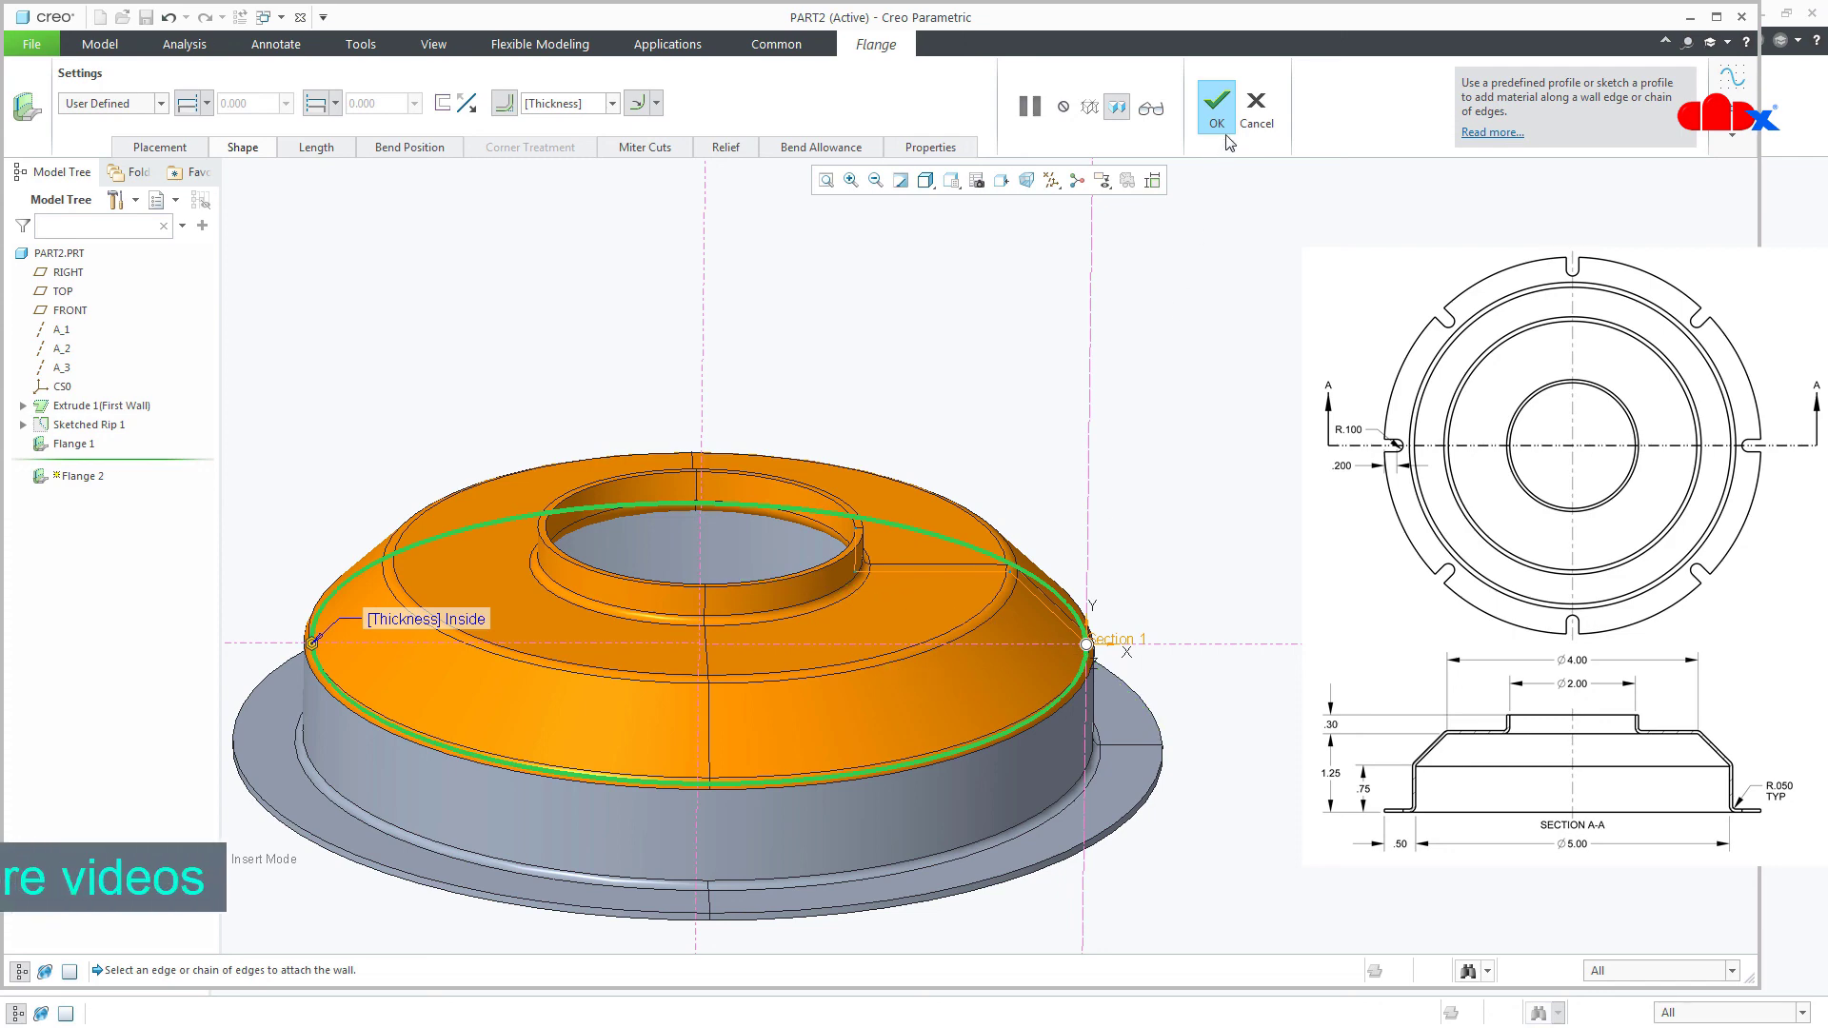
{"action": "left_click", "coordinate": [1257, 106]}
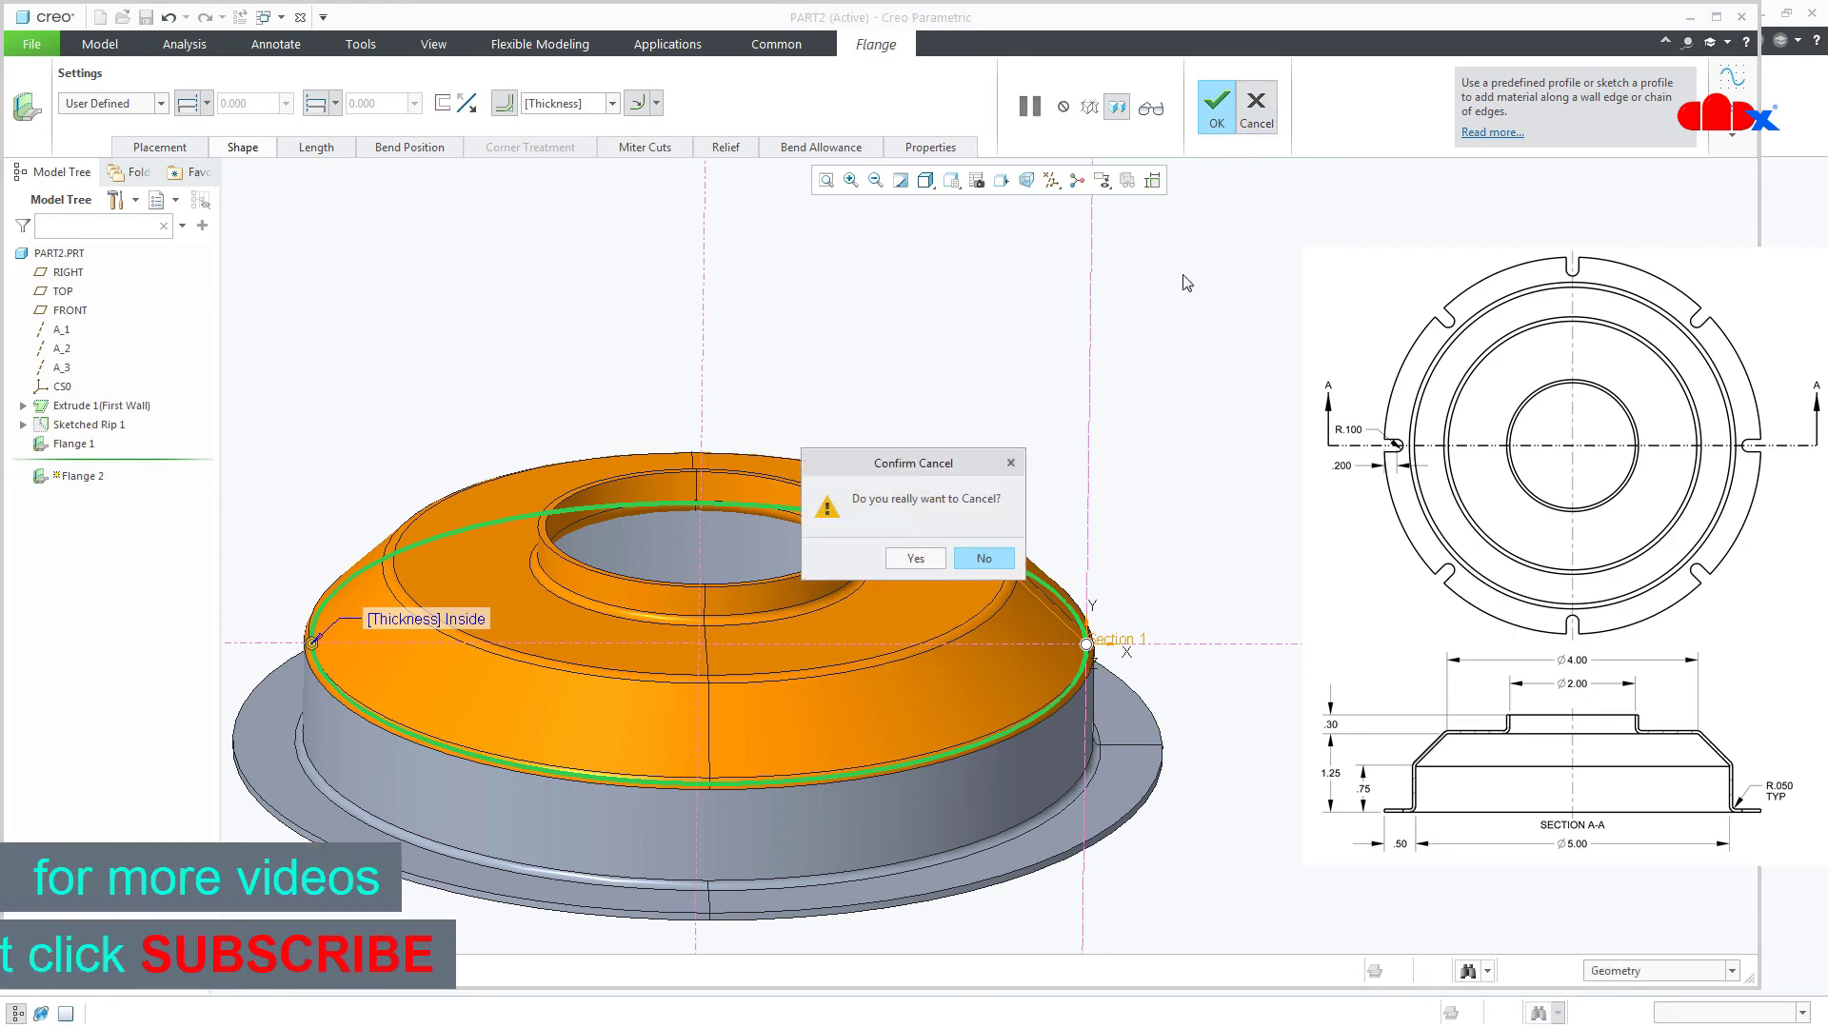
{"action": "left_click", "coordinate": [916, 557]}
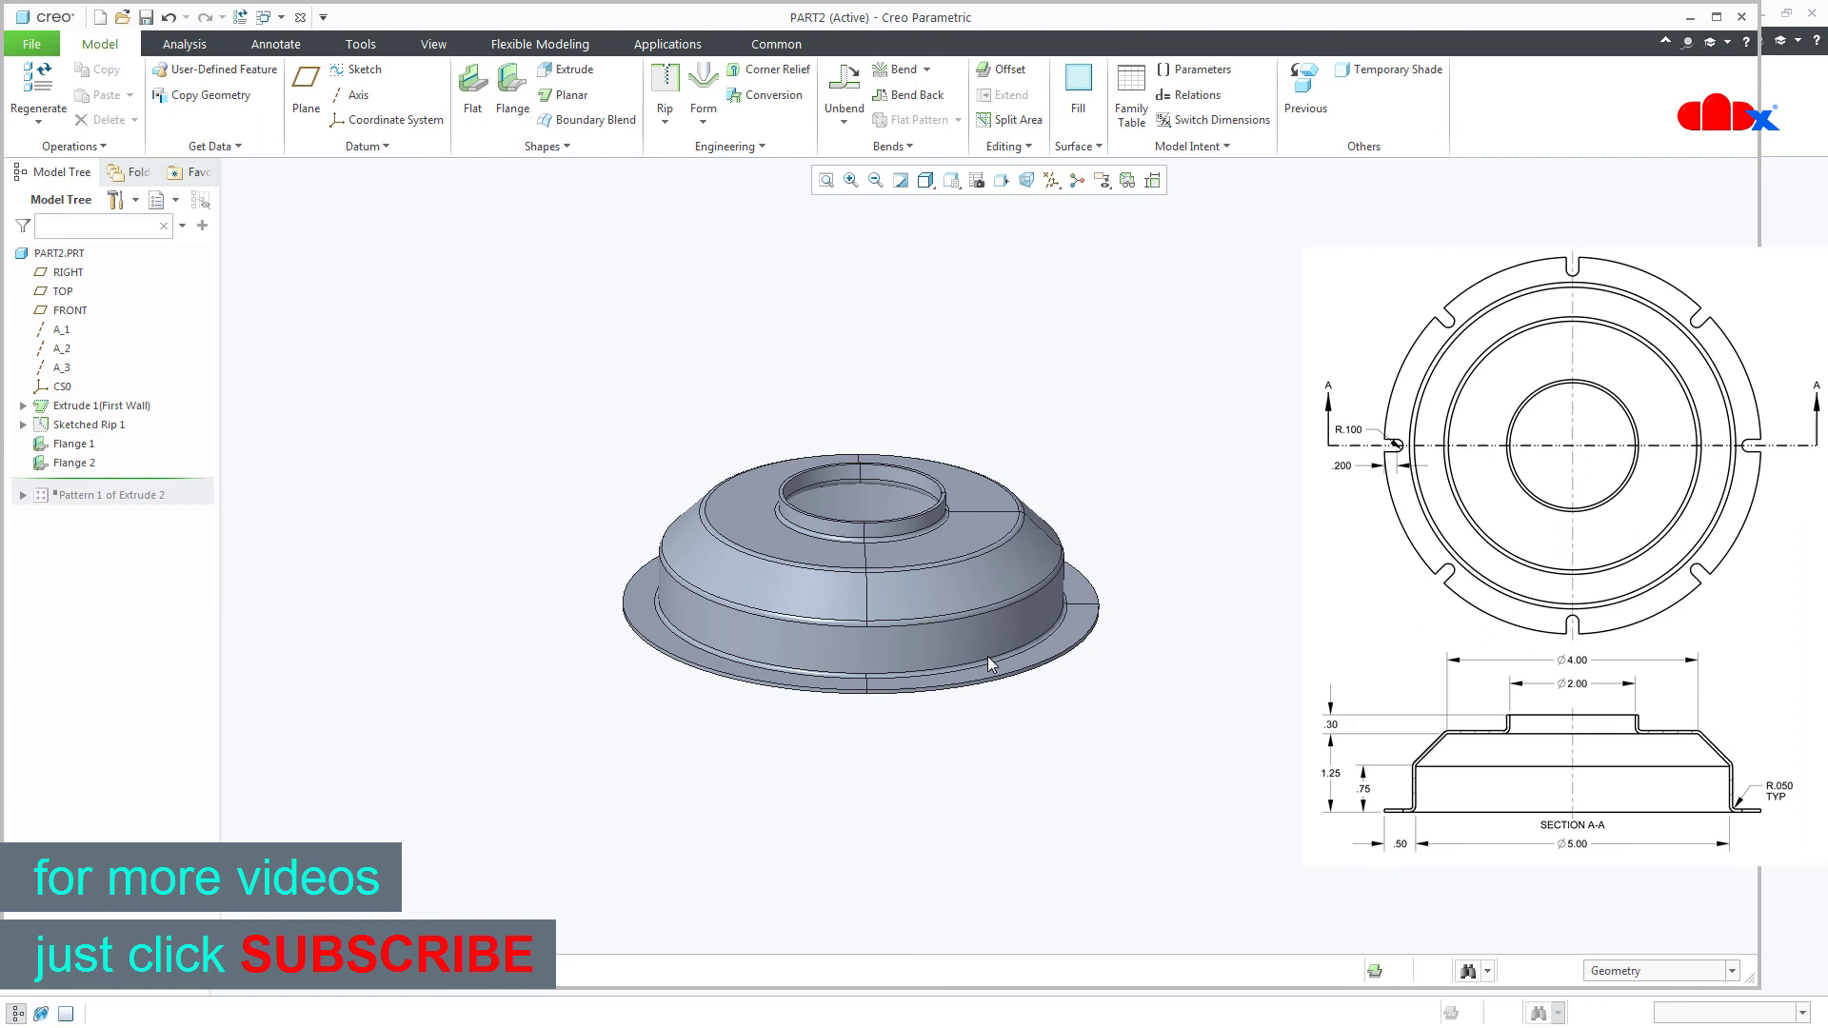
Move the Insert Here marker below Pattern 1 of Extrude 2 to restore the outer flange notches
{"action": "scroll", "coordinate": [986, 655], "scroll_direction": "down", "scroll_amount": 3}
{"action": "middle_click_drag", "start_coordinate": [962, 665], "coordinate": [967, 586]}
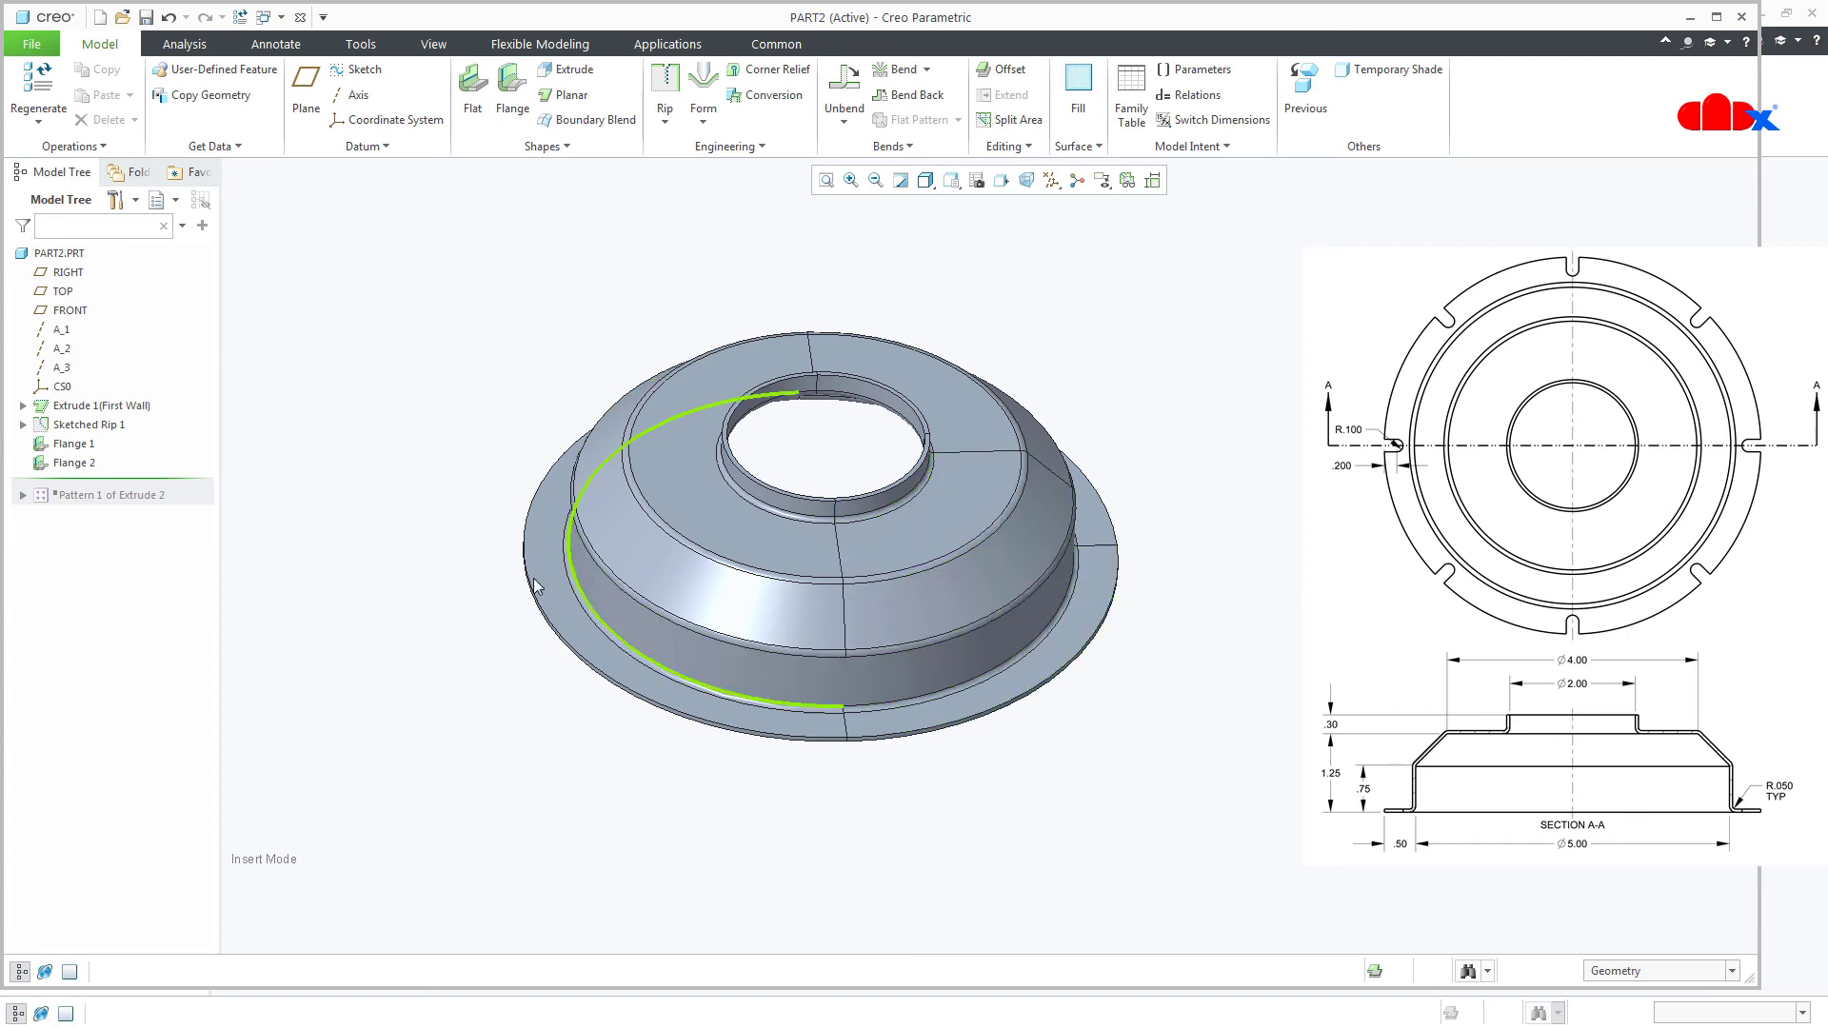
{"action": "left_click_drag", "start_coordinate": [196, 494], "coordinate": [190, 514]}
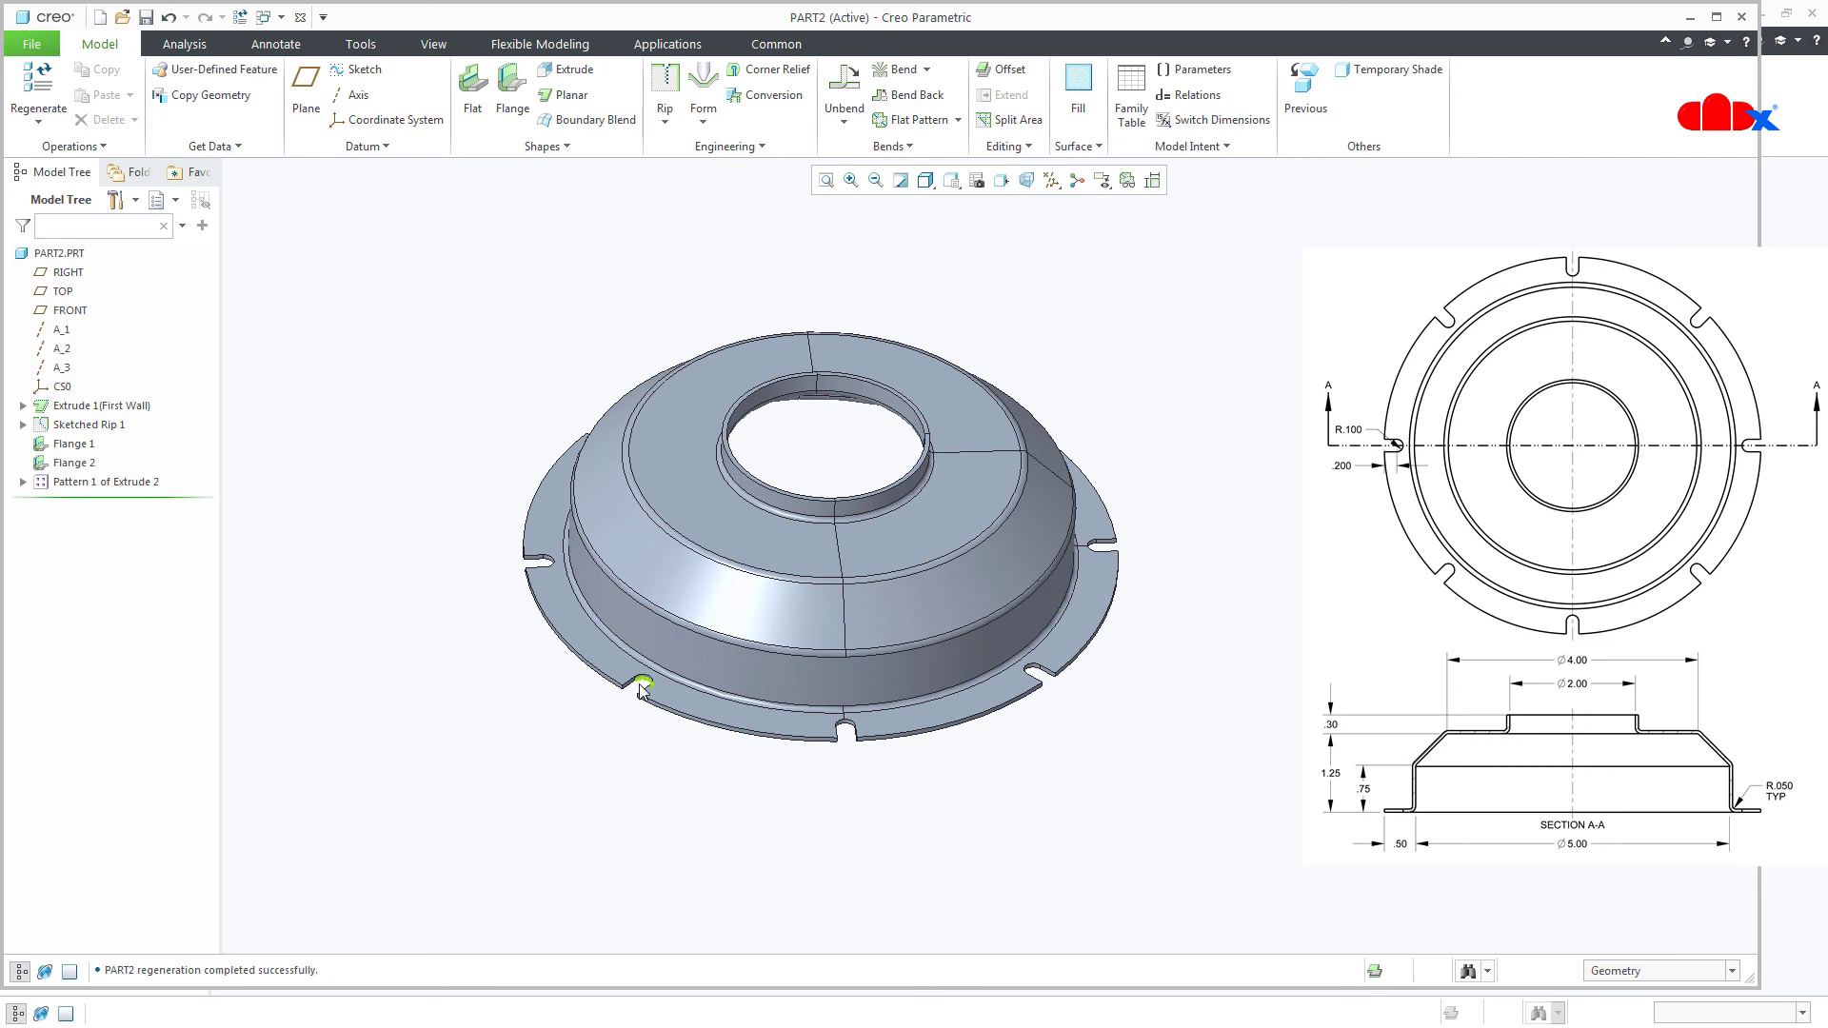
{"action": "middle_click_drag", "start_coordinate": [725, 838], "coordinate": [759, 895]}
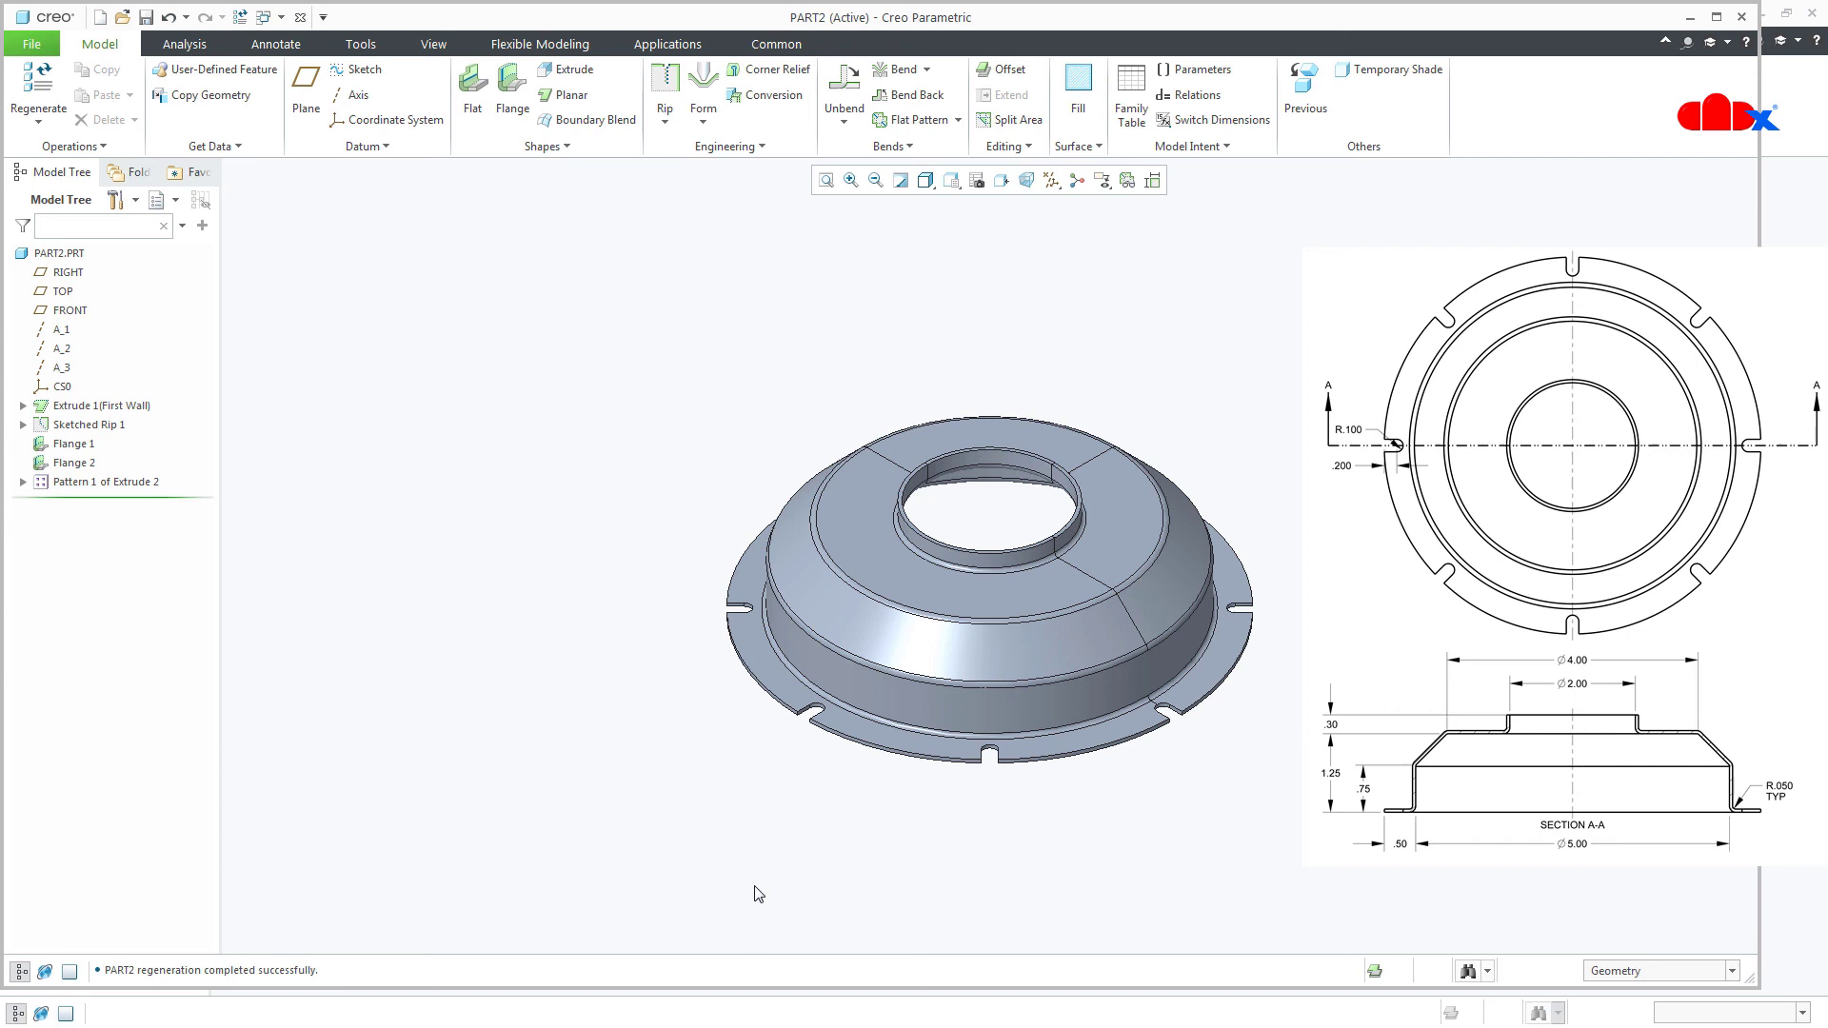
Create and verify Flat Pattern 1, unrolling PART2 into a long notched strip
{"action": "left_click", "coordinate": [911, 119]}
{"action": "scroll", "coordinate": [828, 728], "scroll_direction": "down", "scroll_amount": 3}
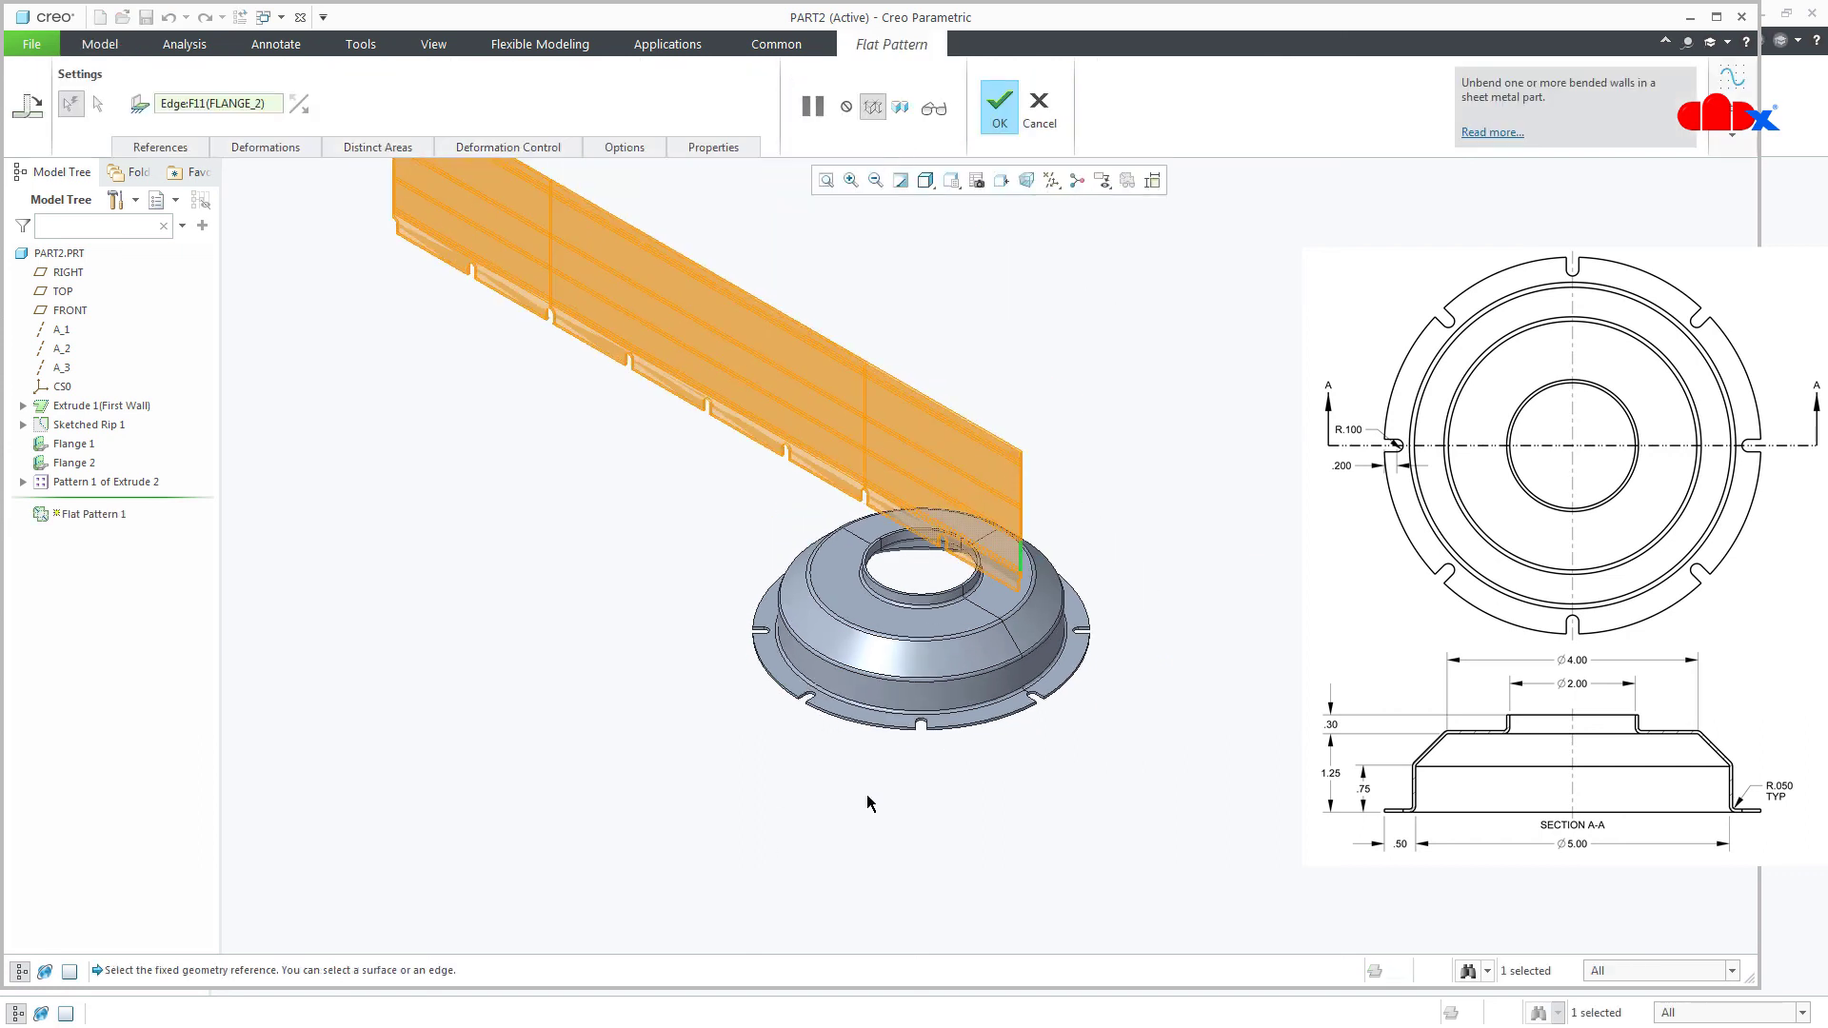
{"action": "left_click", "coordinate": [934, 107]}
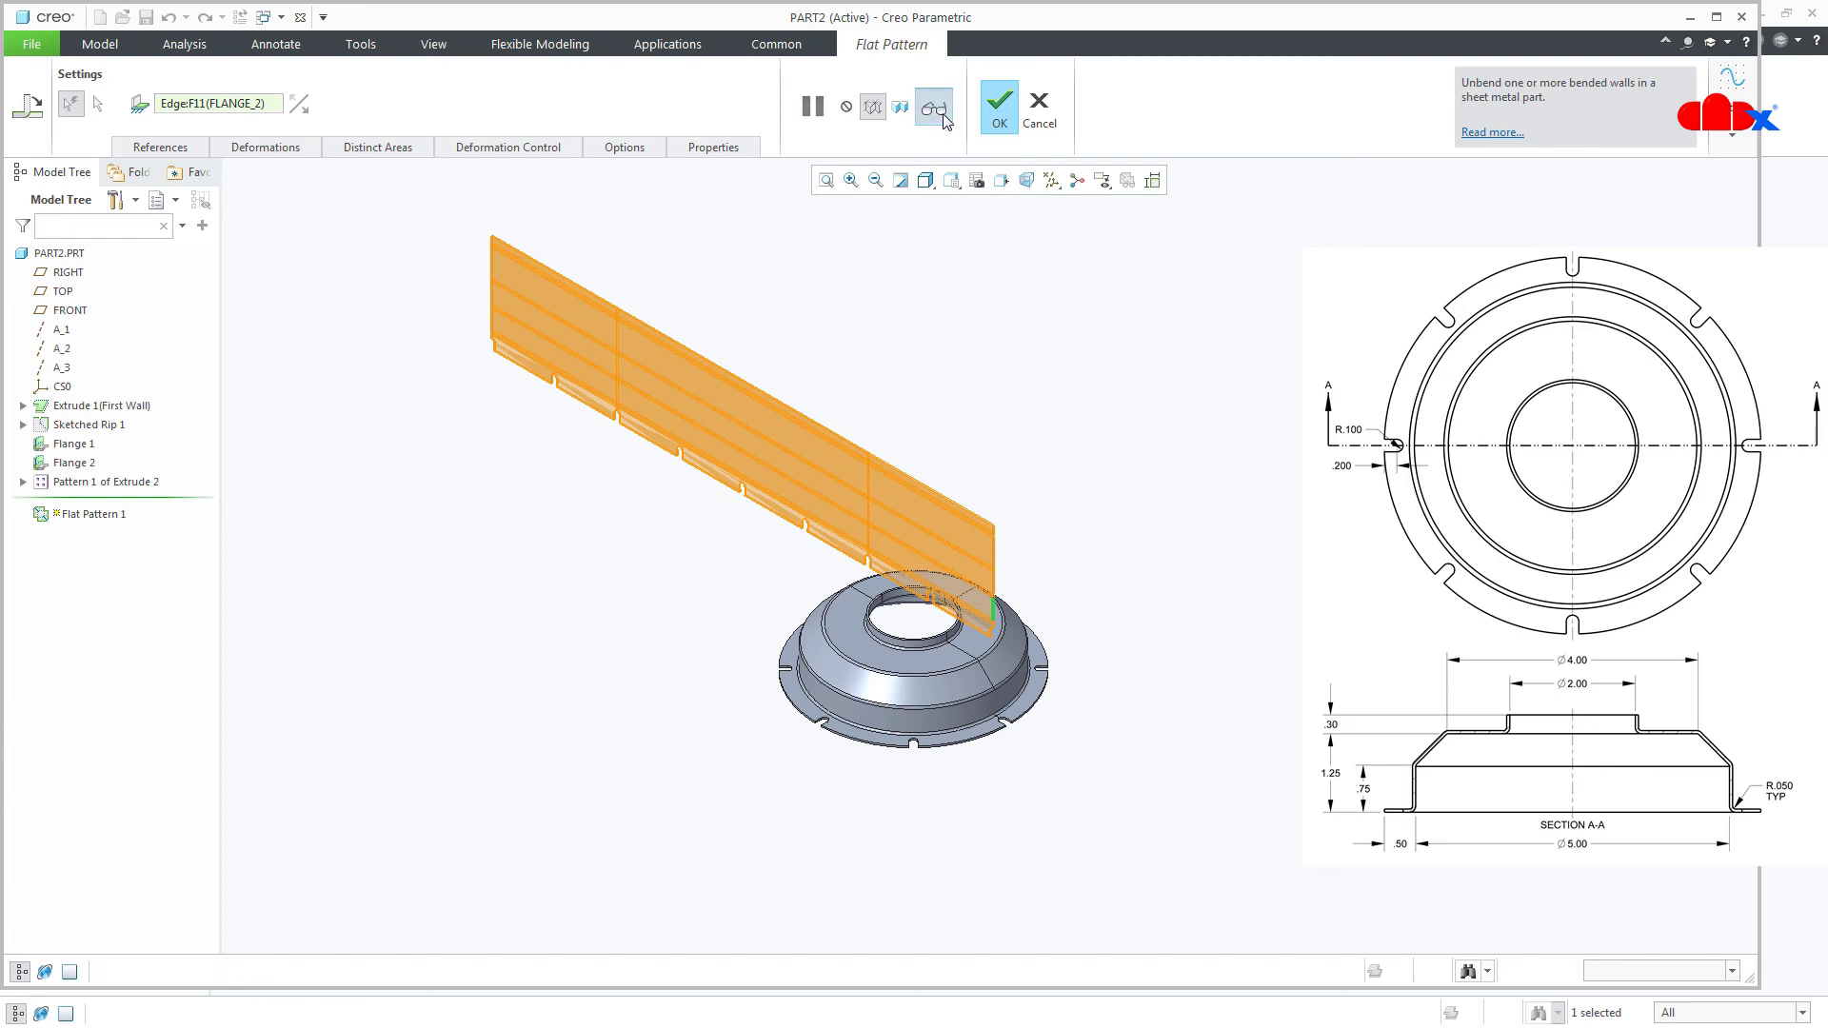
{"action": "left_click", "coordinate": [977, 129]}
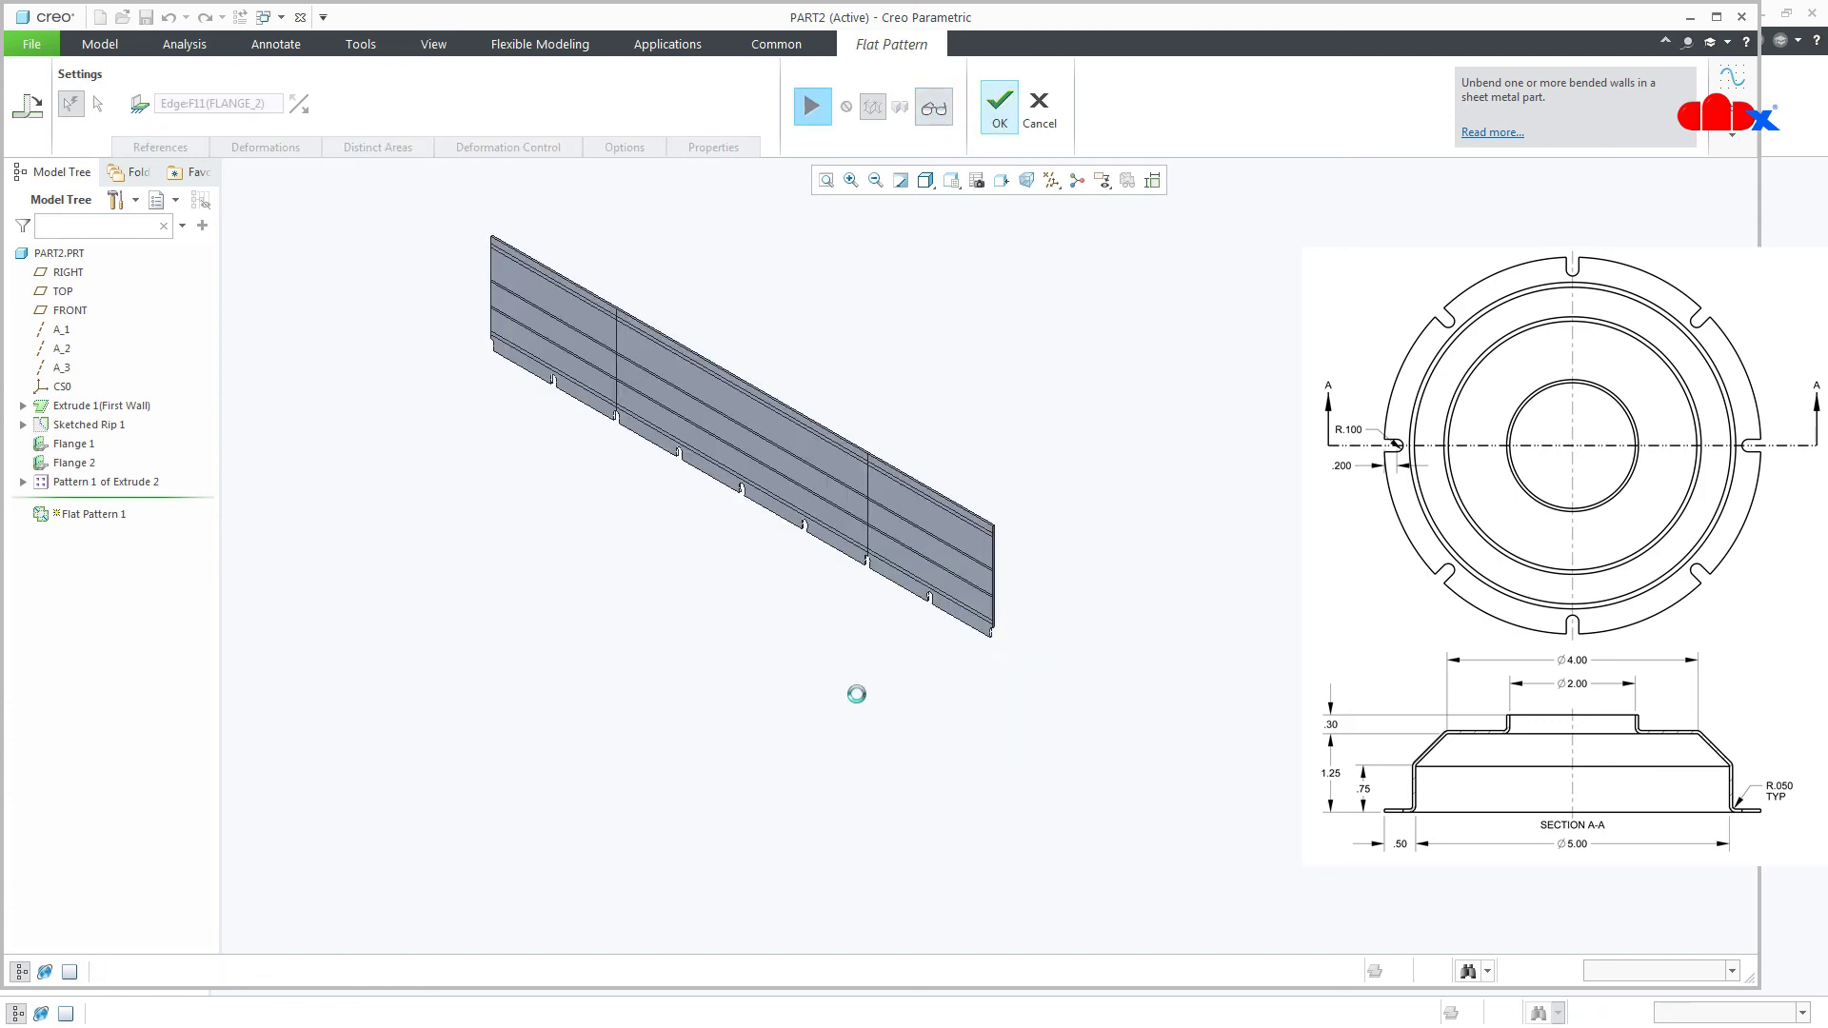
Inspect the flattened strip, then close PART2 to bring back PART1's flat notched disc
{"action": "scroll", "coordinate": [783, 567], "scroll_direction": "up", "scroll_amount": 4}
{"action": "middle_click_drag", "start_coordinate": [850, 656], "coordinate": [820, 603]}
{"action": "middle_click_drag", "start_coordinate": [987, 694], "coordinate": [771, 693], "text": "shift"}
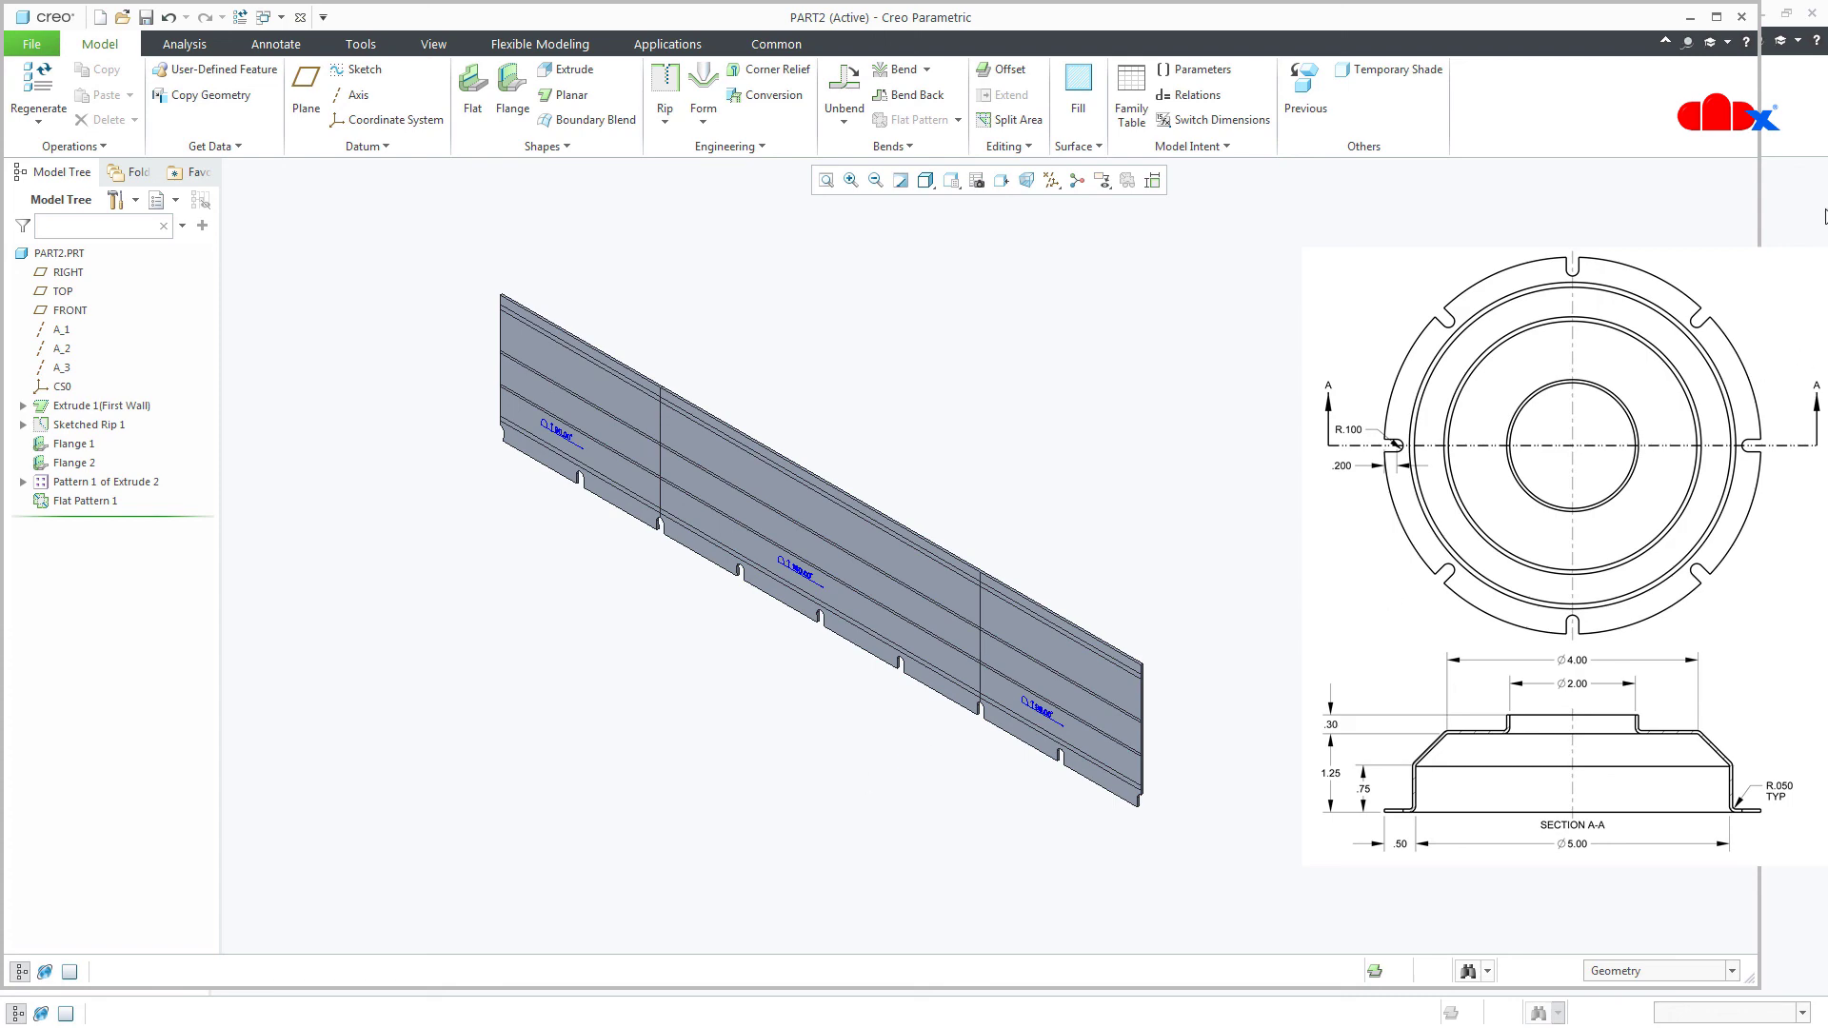
{"action": "left_click", "coordinate": [1742, 18]}
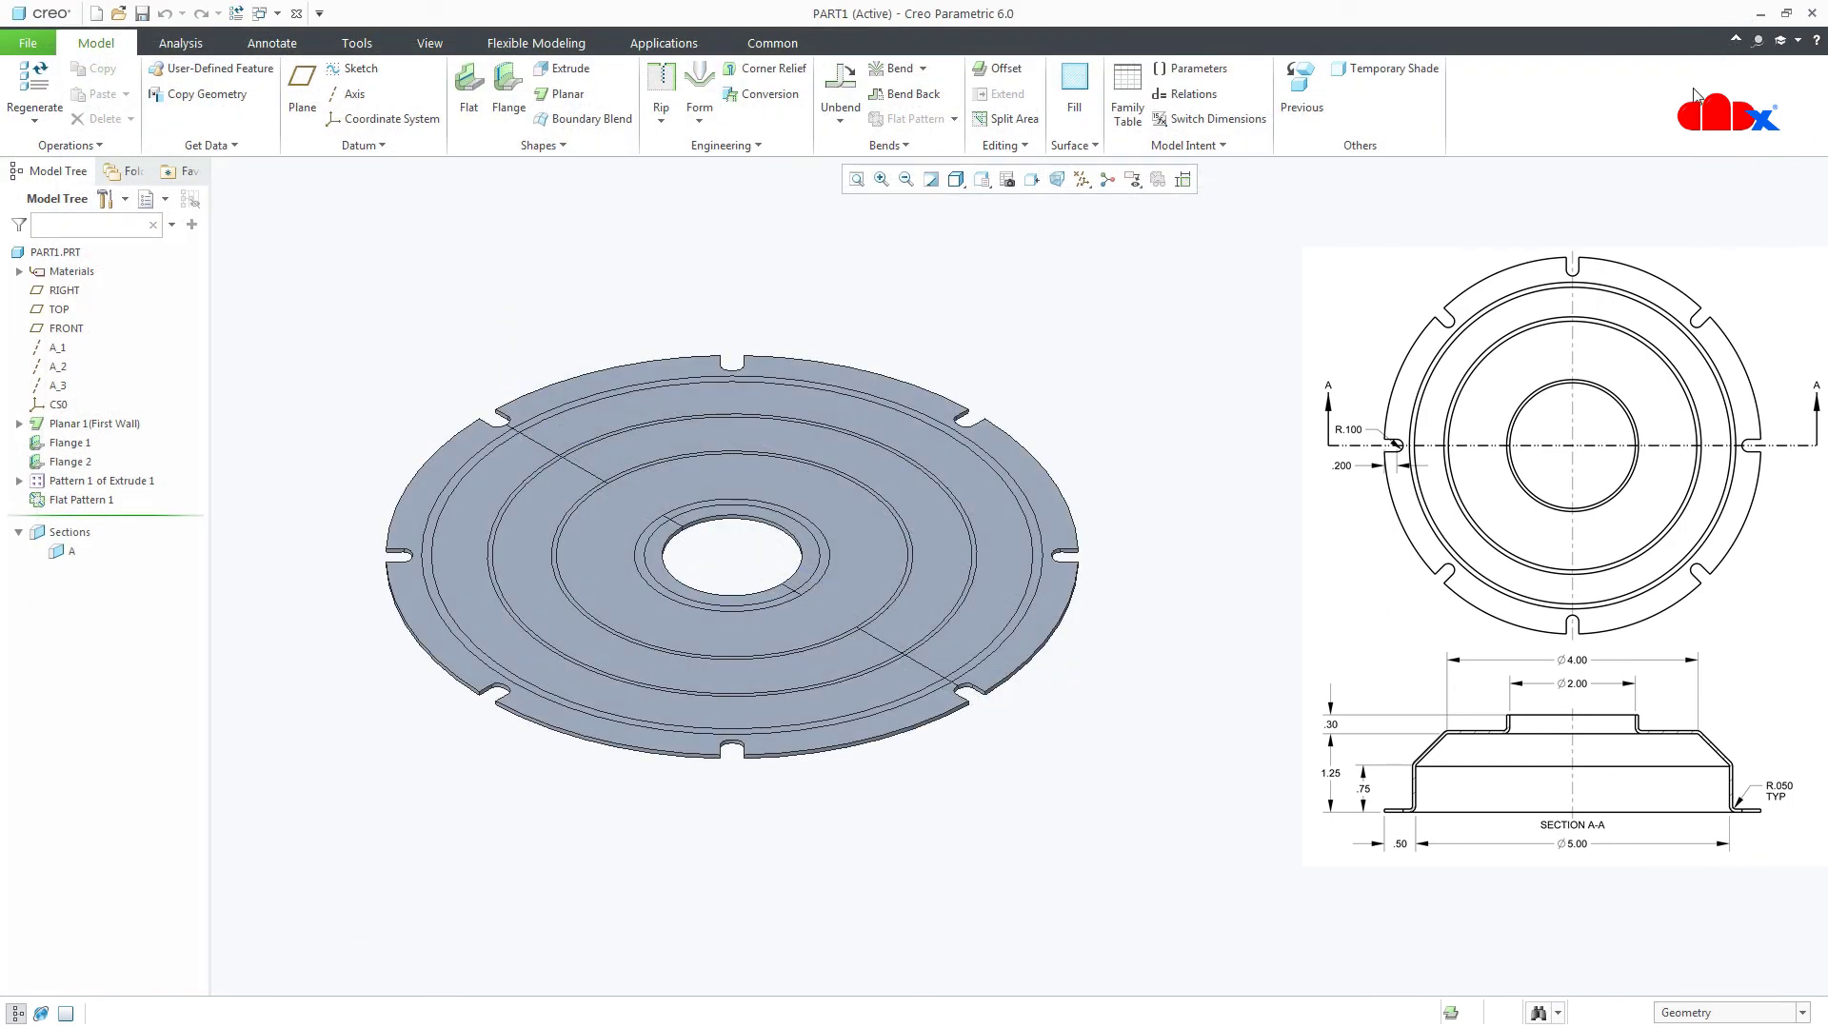